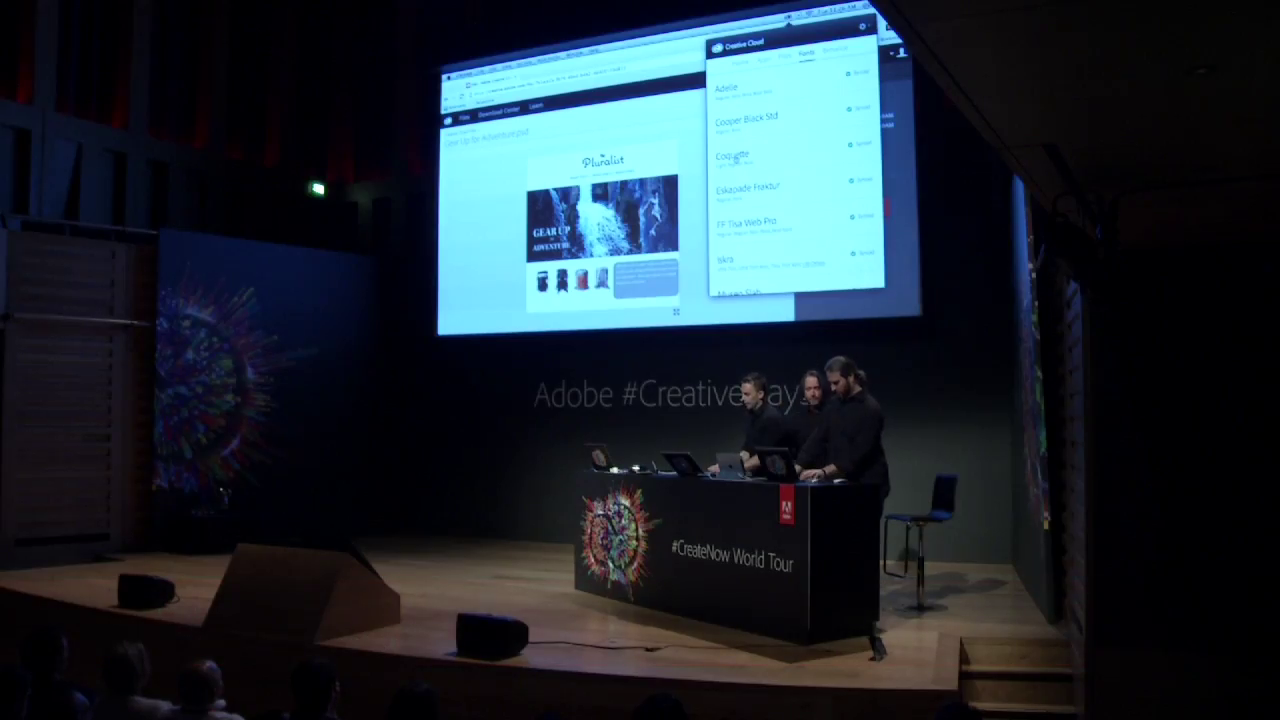
pyautogui.scroll(5, 722, 162)
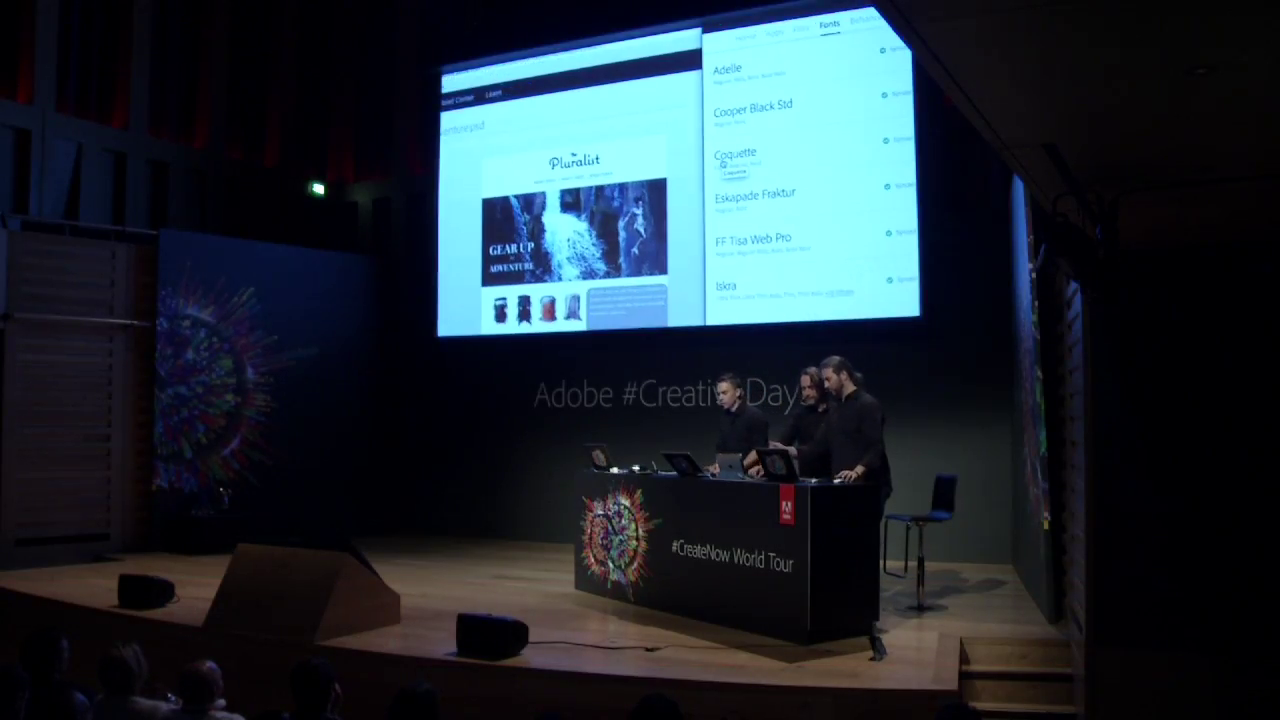
pyautogui.scroll(-5, 722, 163)
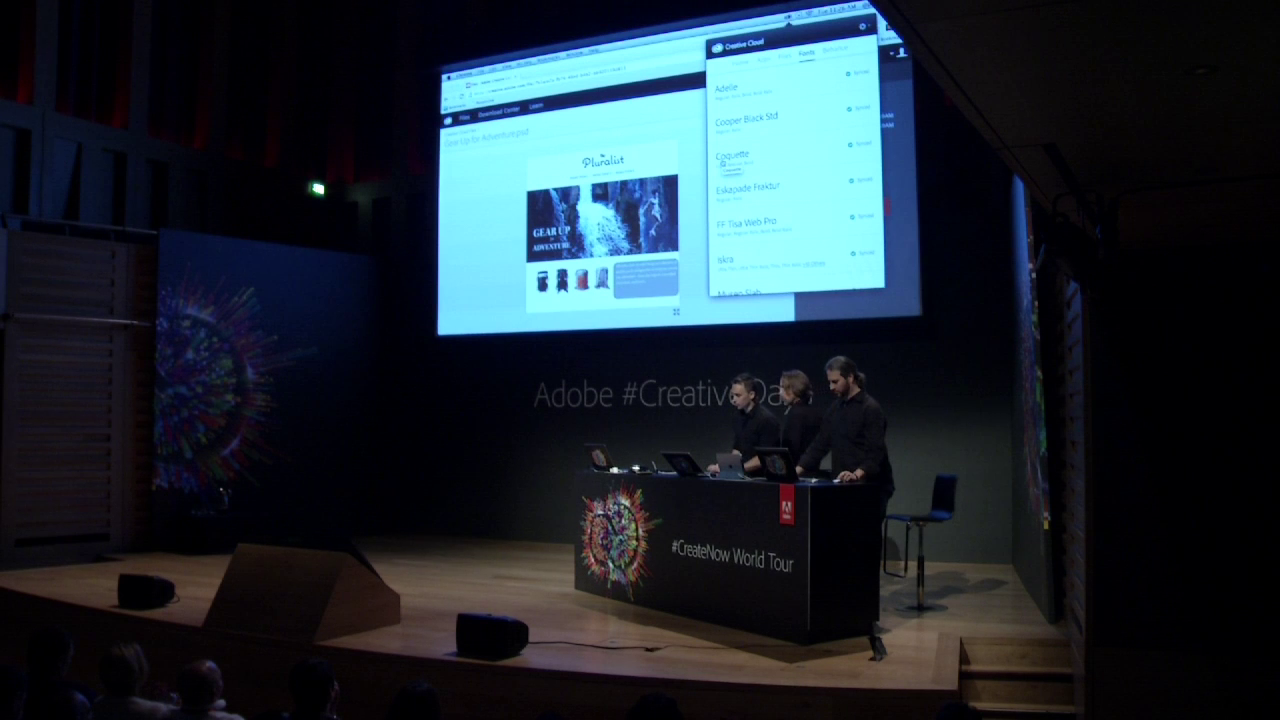
pyautogui.press('Escape')
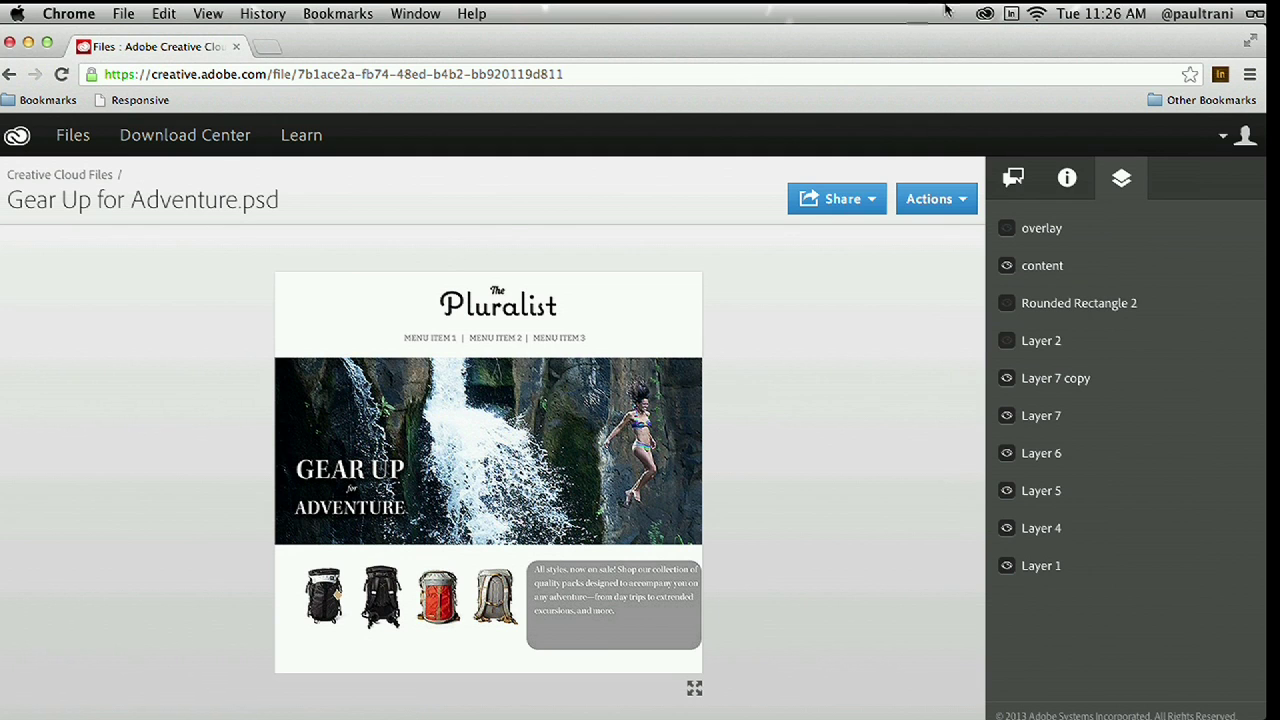
# - Open Gear Up for Adventure.psd in Photoshop from the synced Creative Cloud Files folder
pyautogui.click(982, 15)
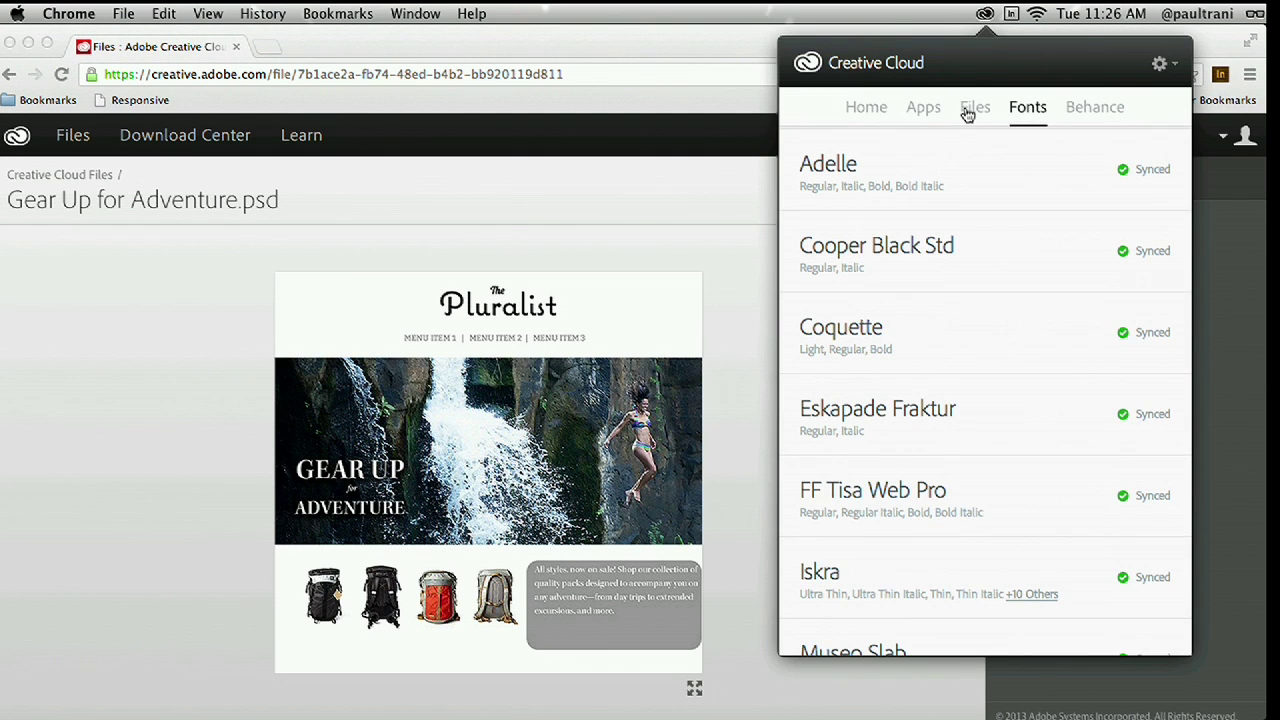
pyautogui.click(970, 107)
pyautogui.click(941, 345)
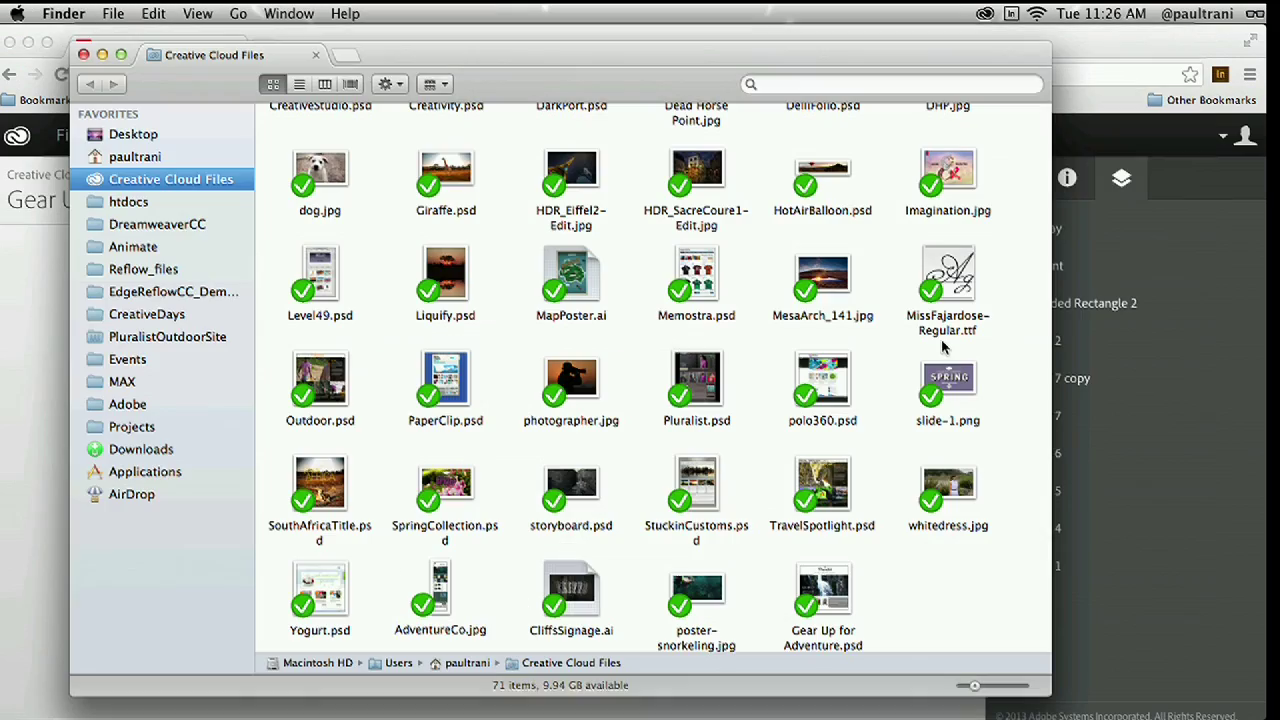
pyautogui.doubleClick(824, 590)
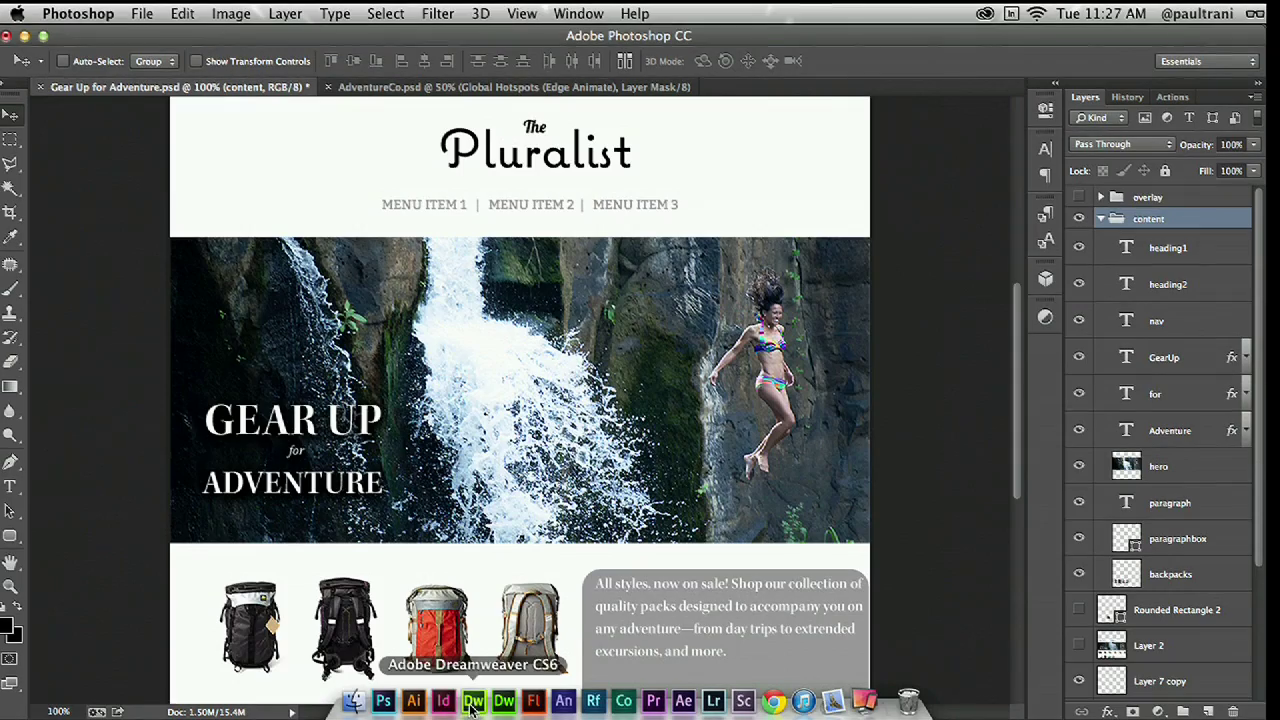
# - Switch to Dreamweaver CS6 and start an empty header rule inside the style block of PS_begin_CS6.html
pyautogui.click(473, 704)
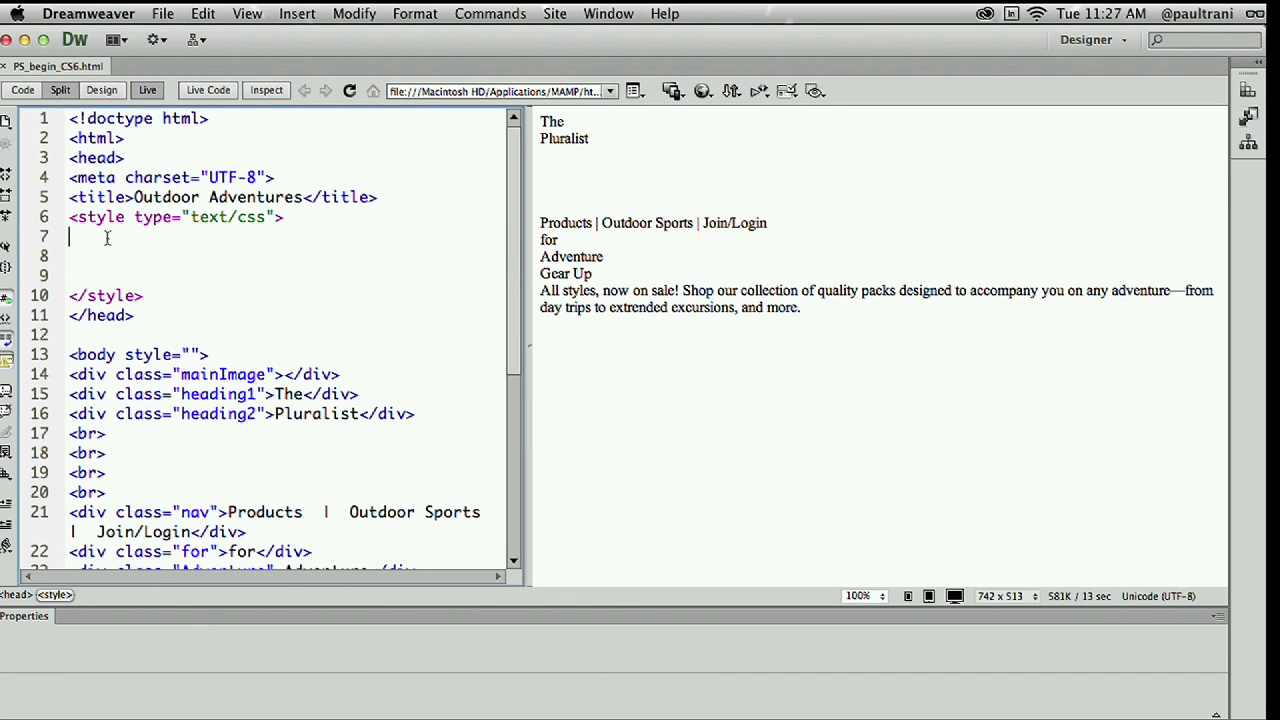
pyautogui.press('Return')
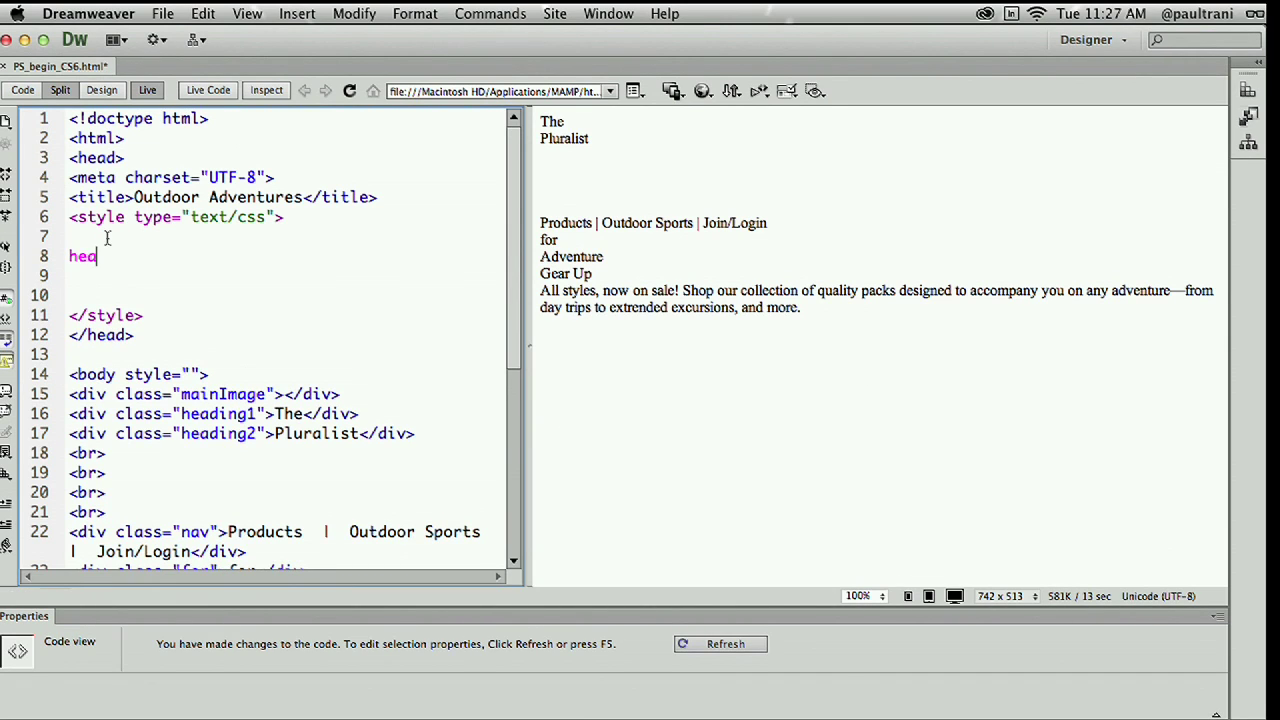
pyautogui.write('{')
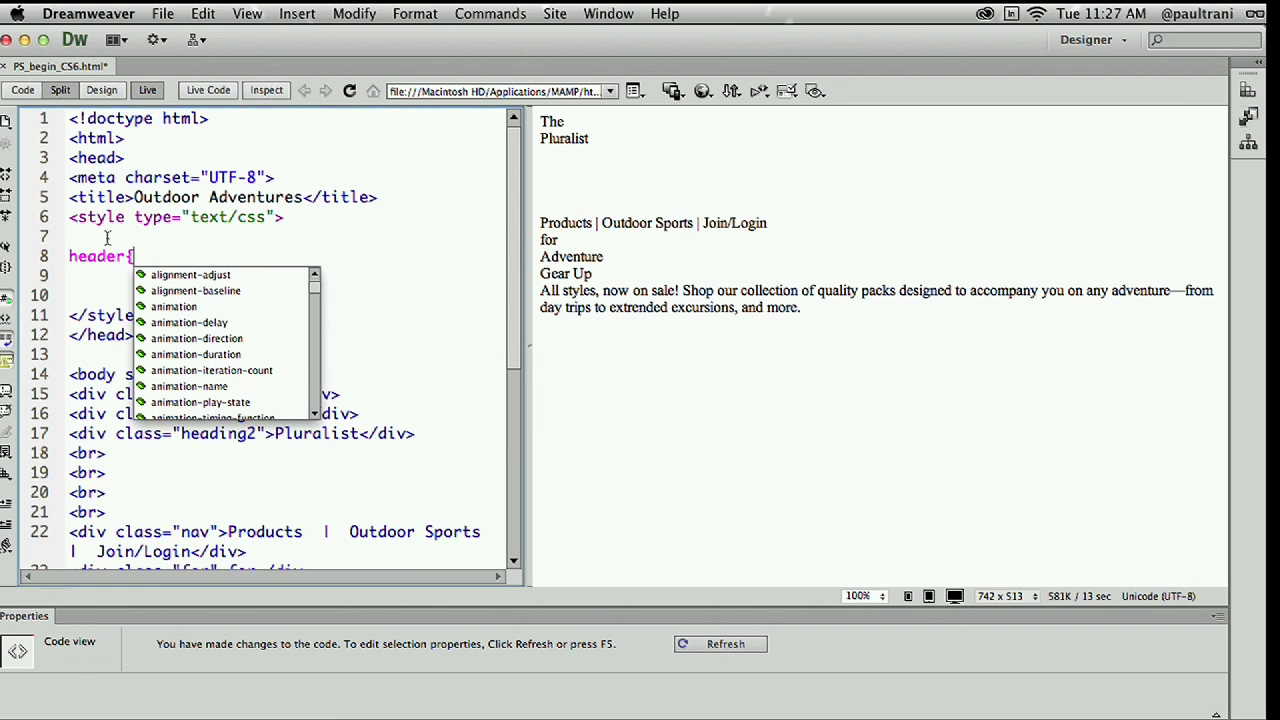
pyautogui.press('Return')
pyautogui.write('}')
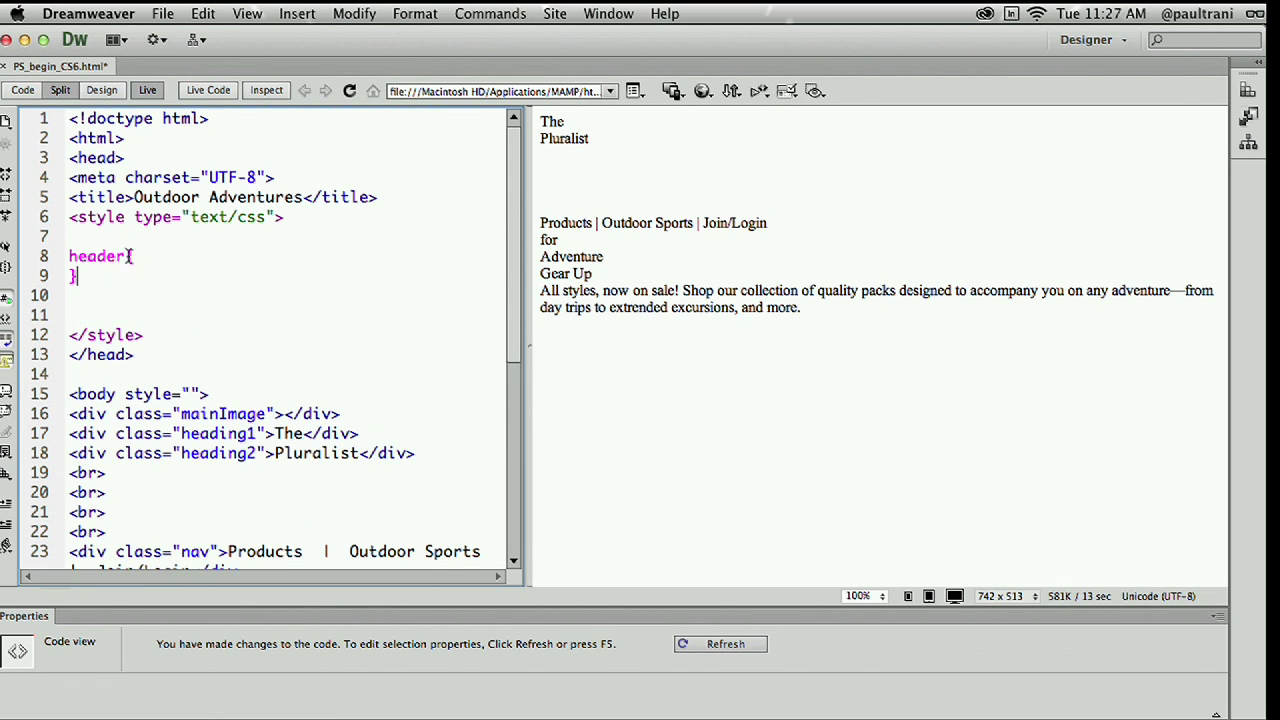
pyautogui.click(150, 256)
pyautogui.press('Return')
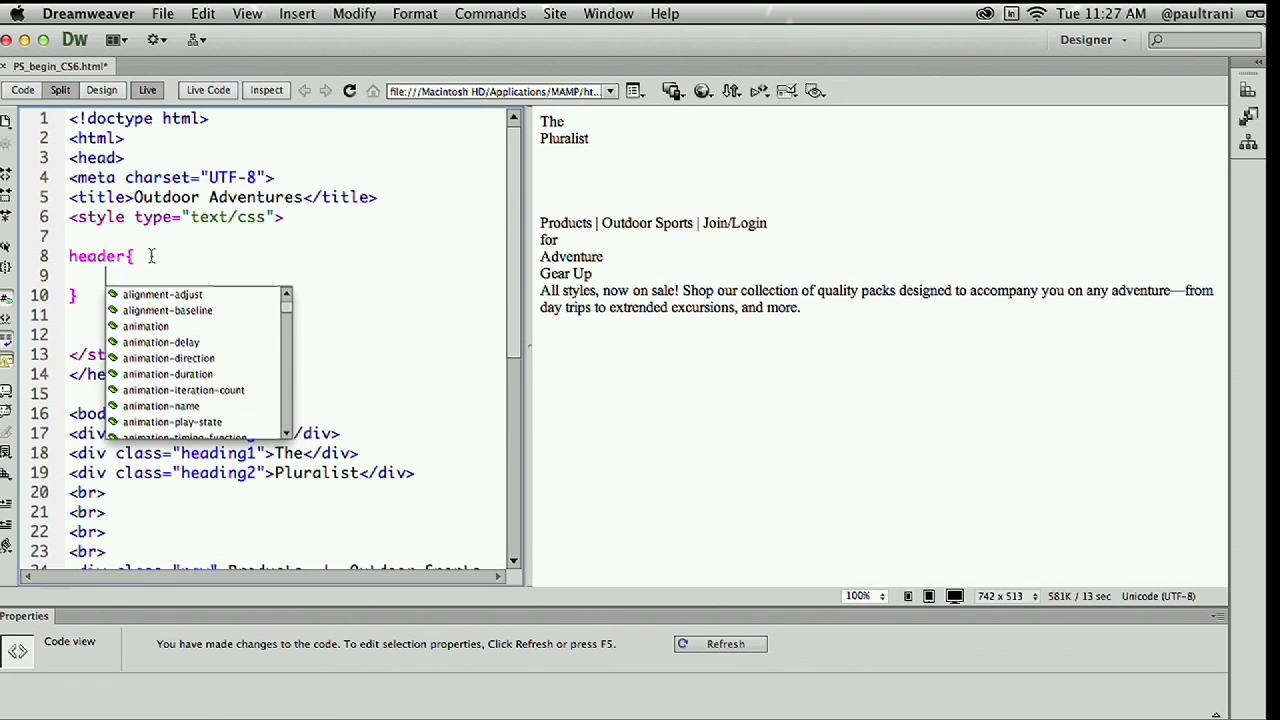
# - Try a position property with placeholder text in the header rule, and delete the whole rule
pyautogui.write('positoi')
pyautogui.press('BackSpace')
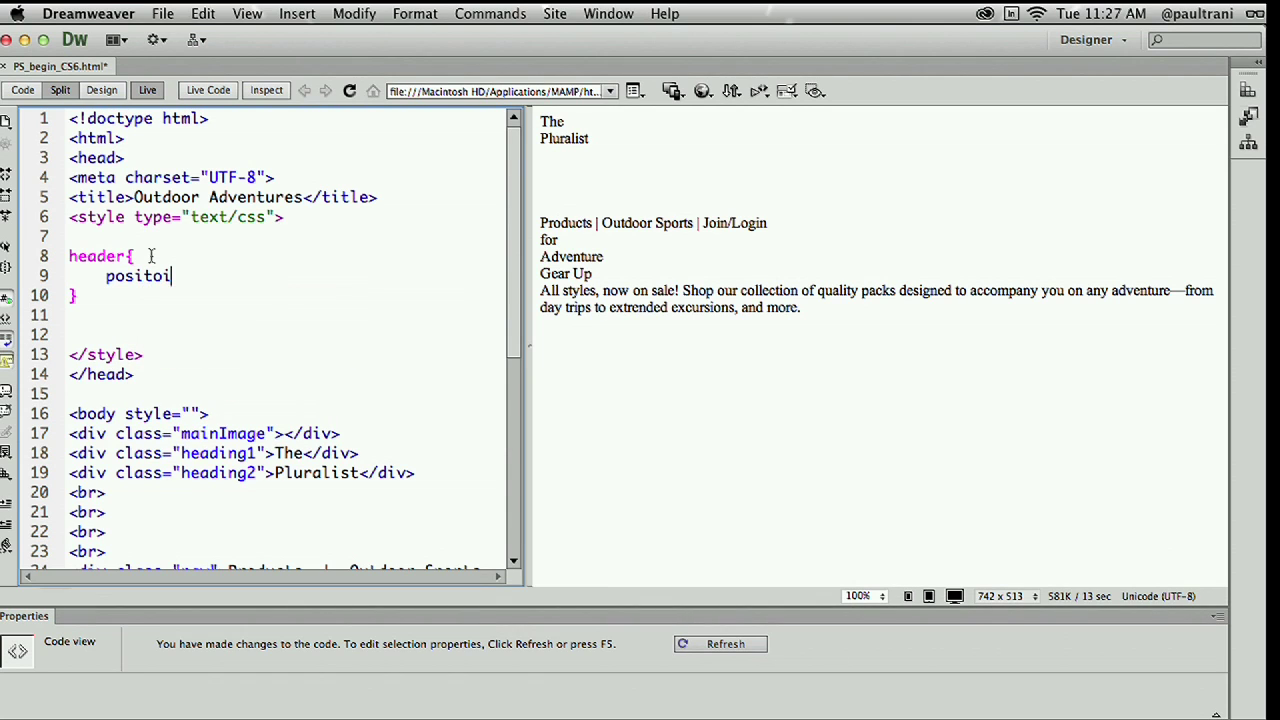
pyautogui.write('n')
pyautogui.press('Return')
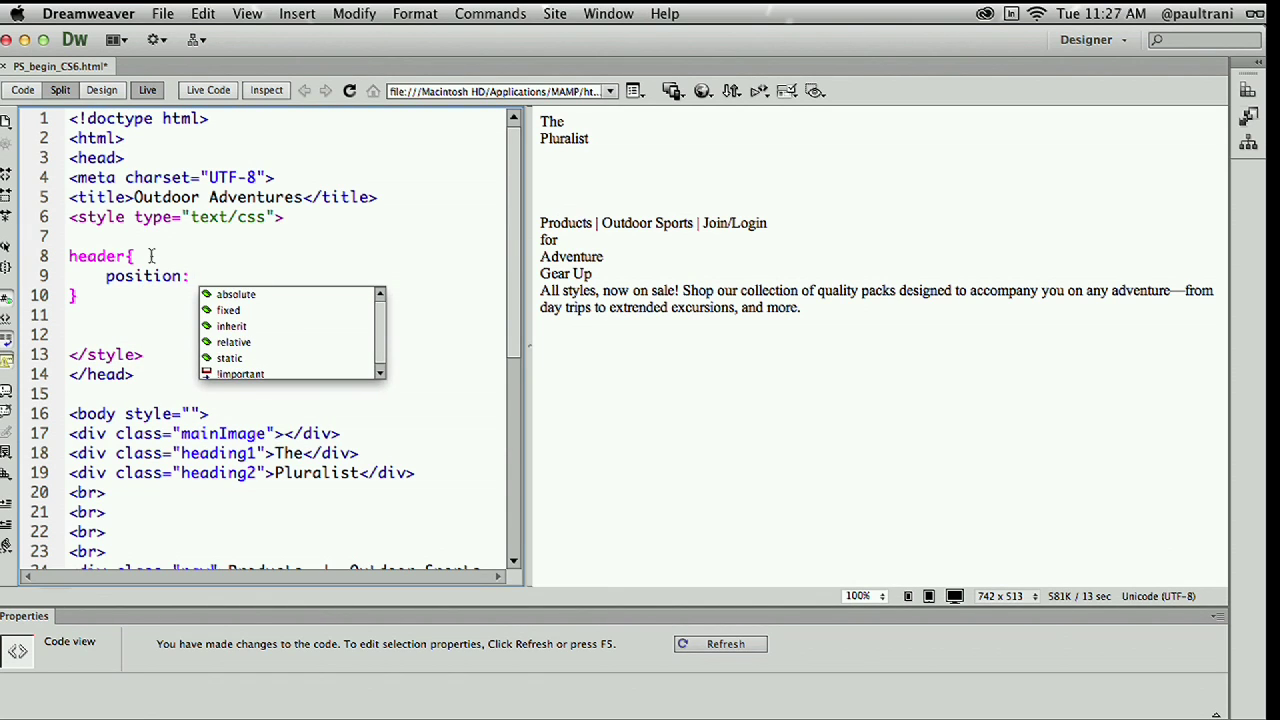
pyautogui.write('h')
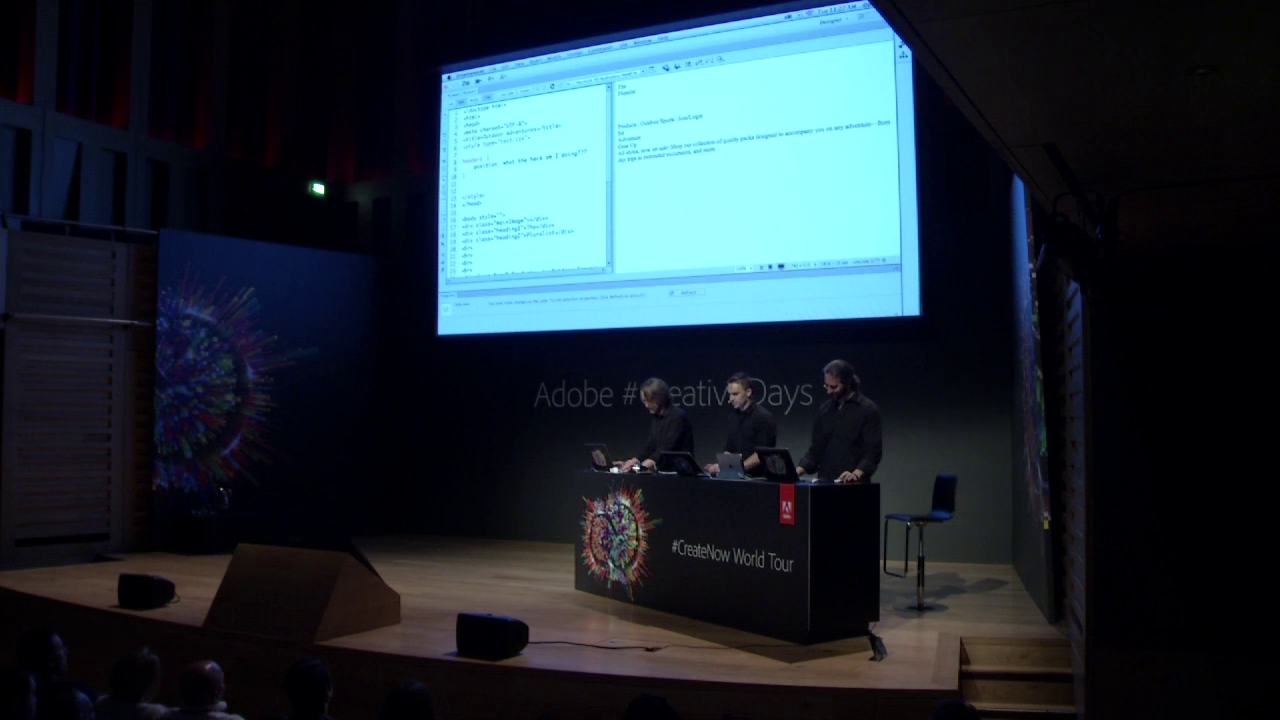
pyautogui.write('}')
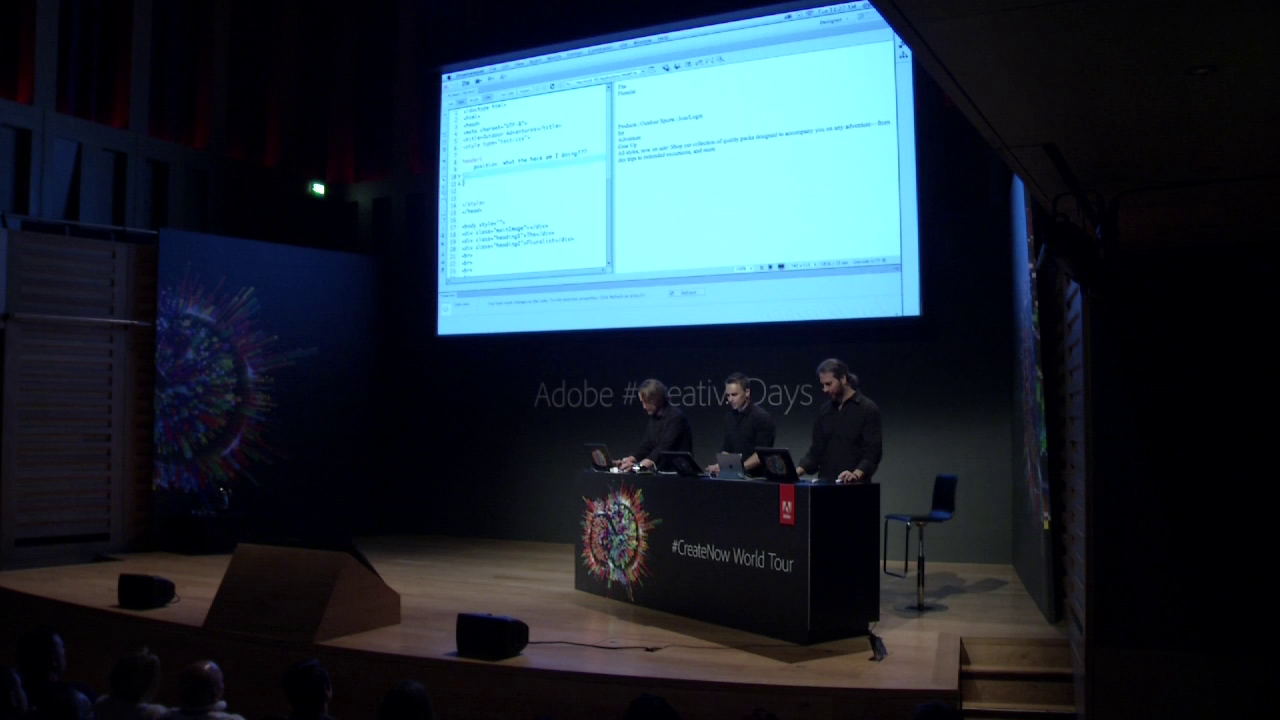
pyautogui.hotkey('shift', 'Up')
pyautogui.hotkey('shift', 'Up')
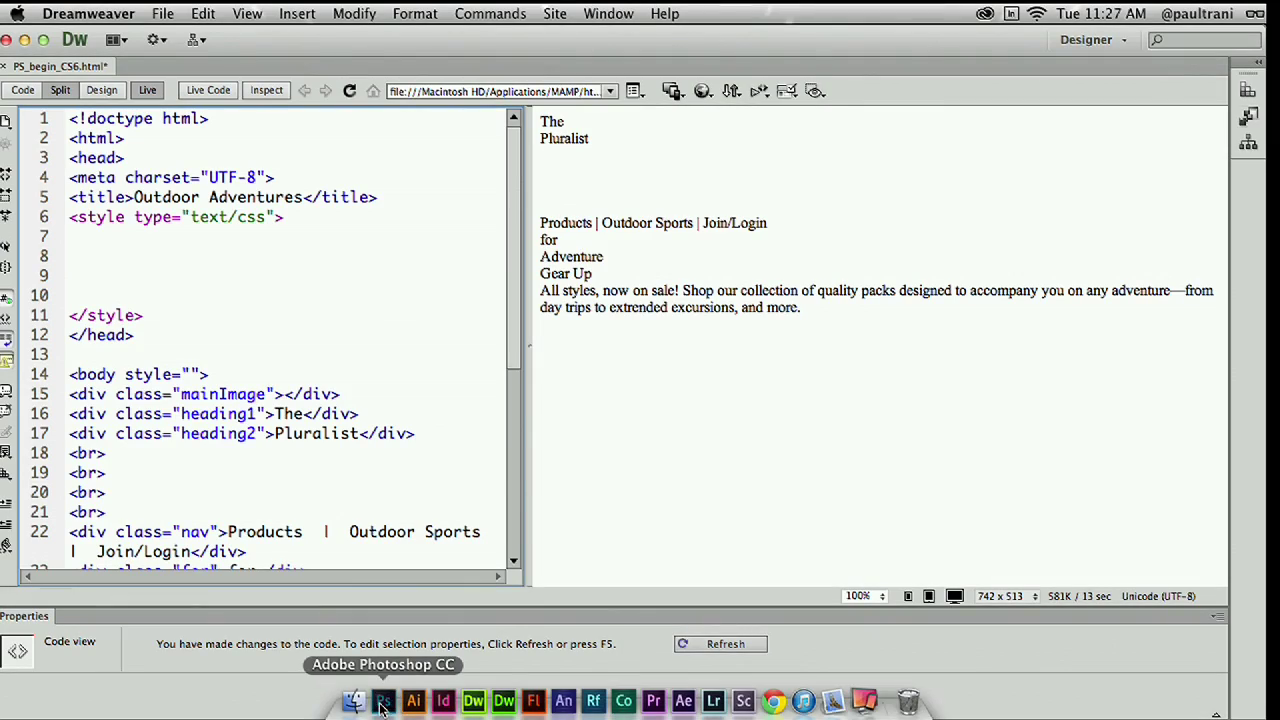
# - Switch to Photoshop and copy the CSS of the content layer group
pyautogui.click(381, 702)
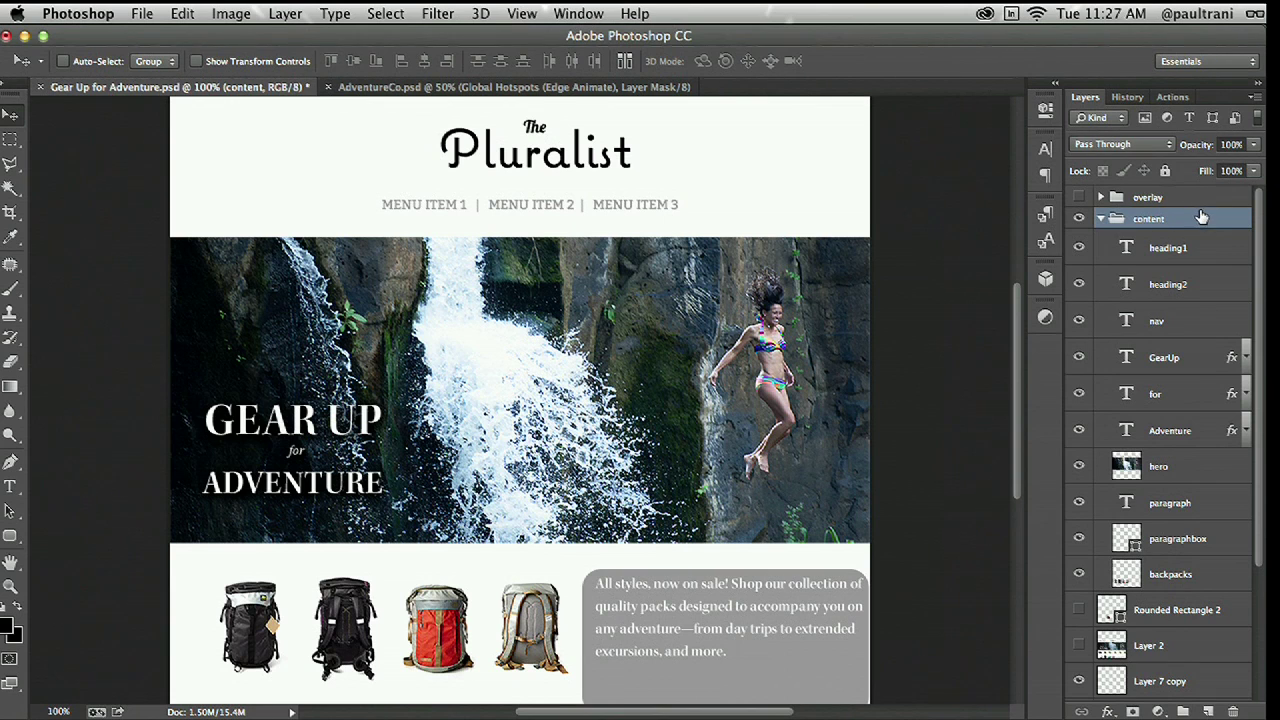
pyautogui.rightClick(1205, 228)
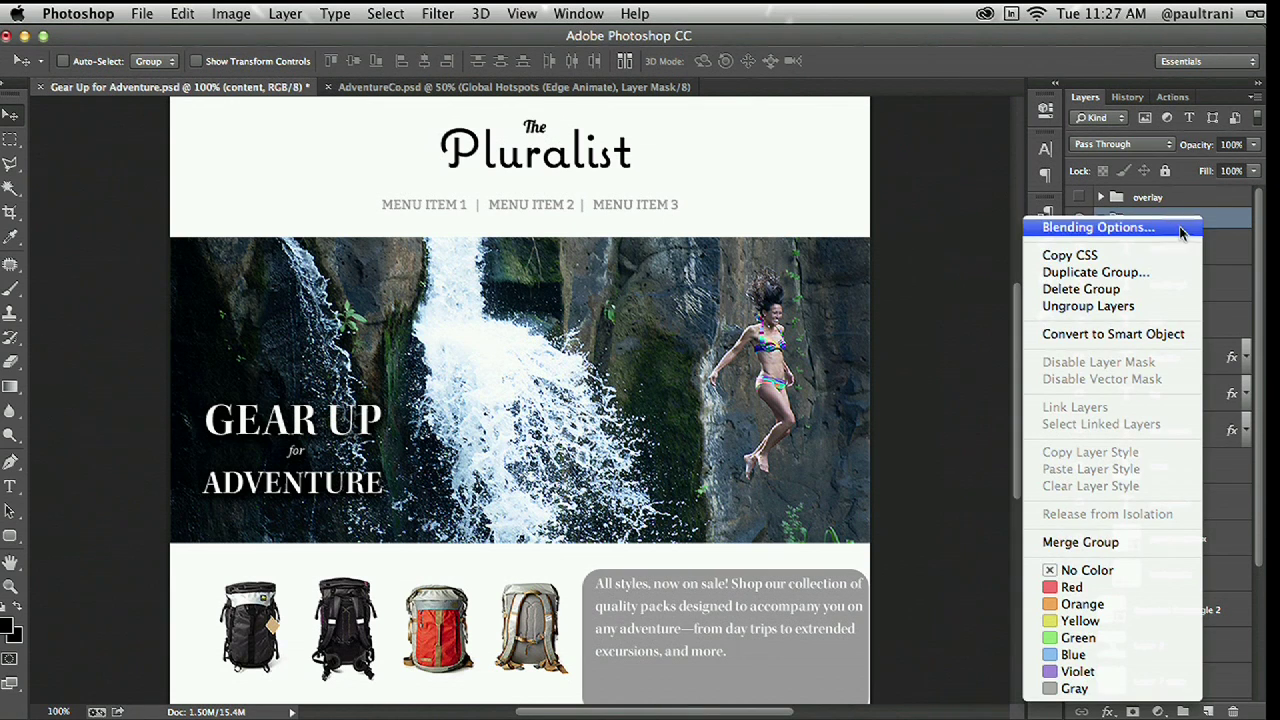
pyautogui.click(1247, 217)
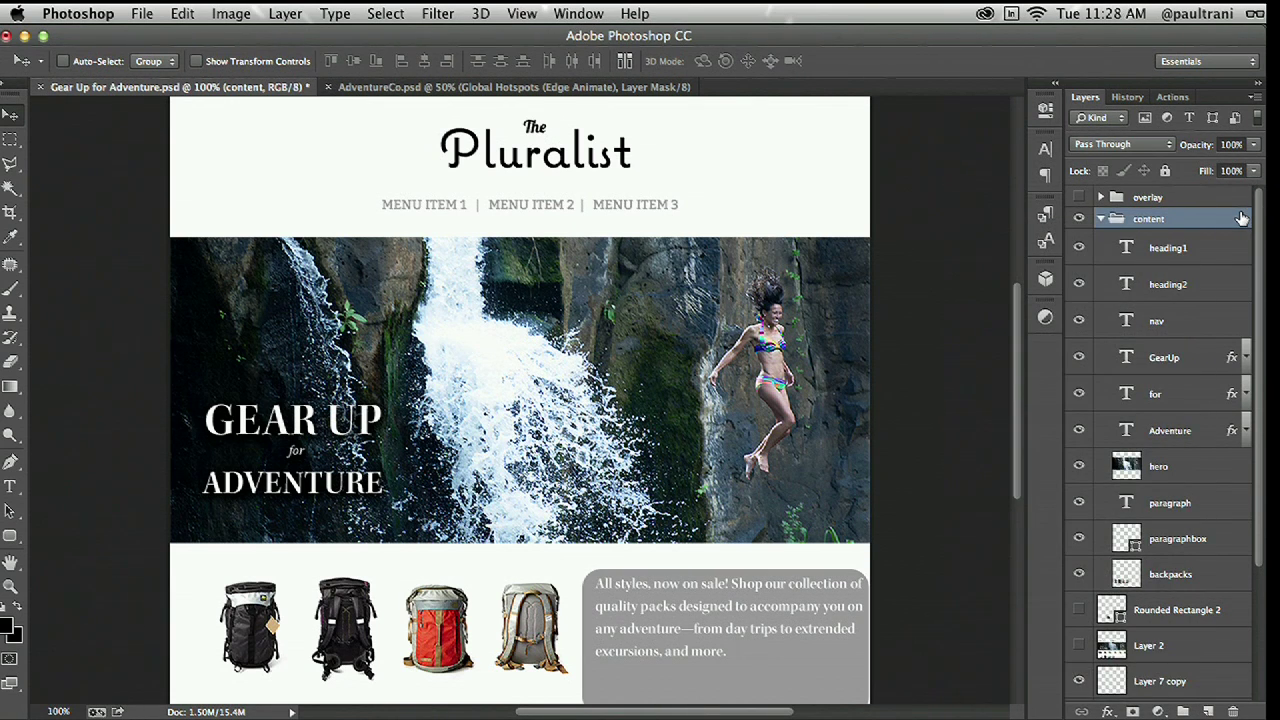
pyautogui.click(1212, 249)
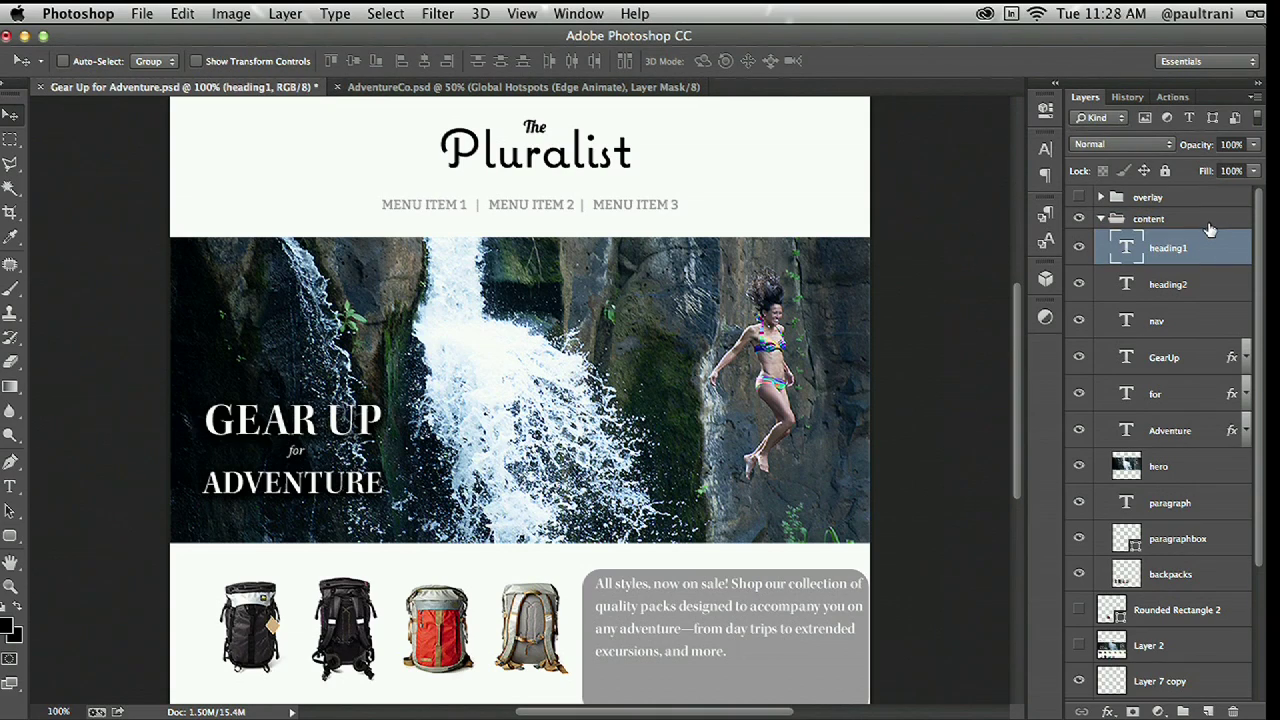
pyautogui.click(1211, 225)
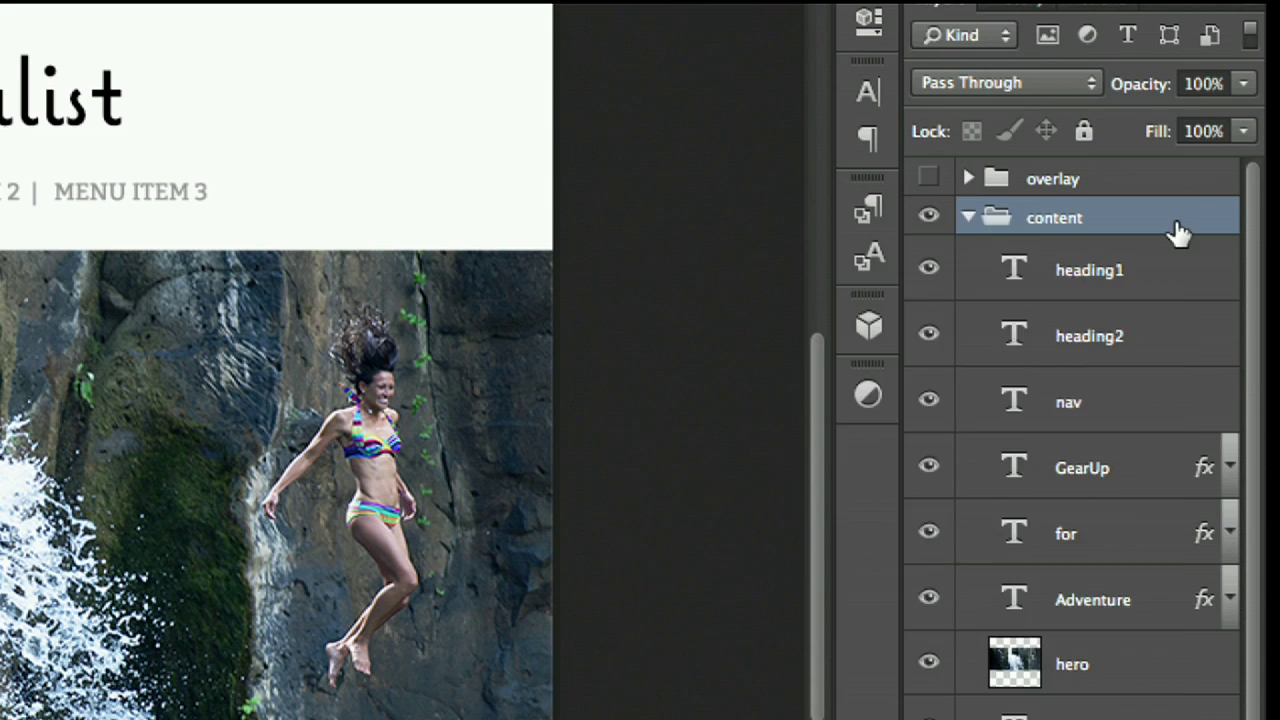
pyautogui.rightClick(1177, 224)
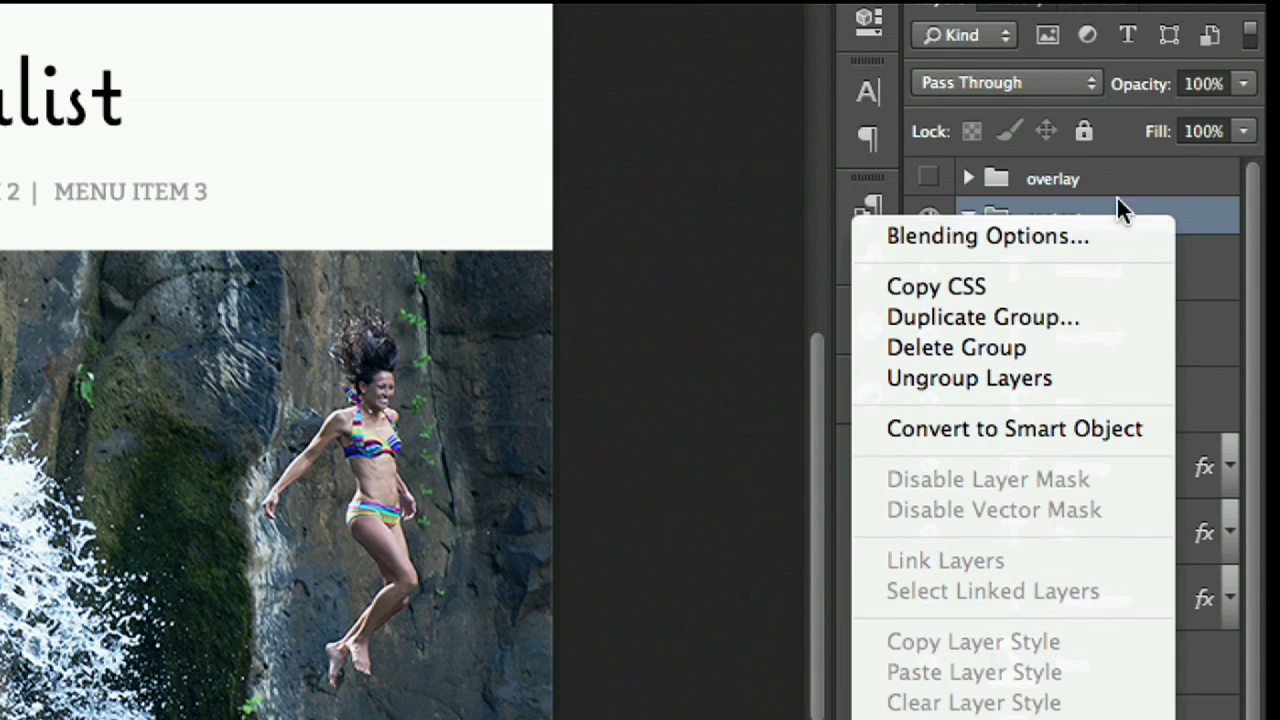
pyautogui.click(1068, 288)
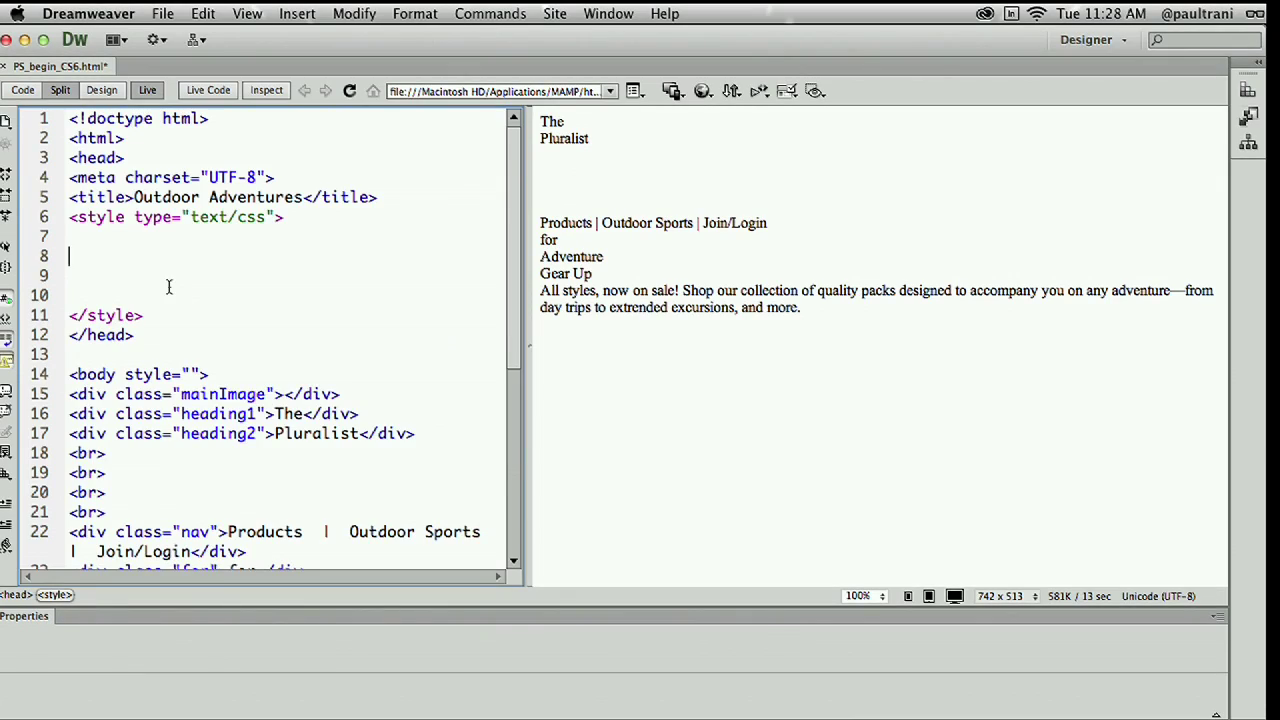
# - Paste the copied CSS into the style block of PS_begin_CS6.html in Dreamweaver and refresh the live preview
pyautogui.press('super+v')
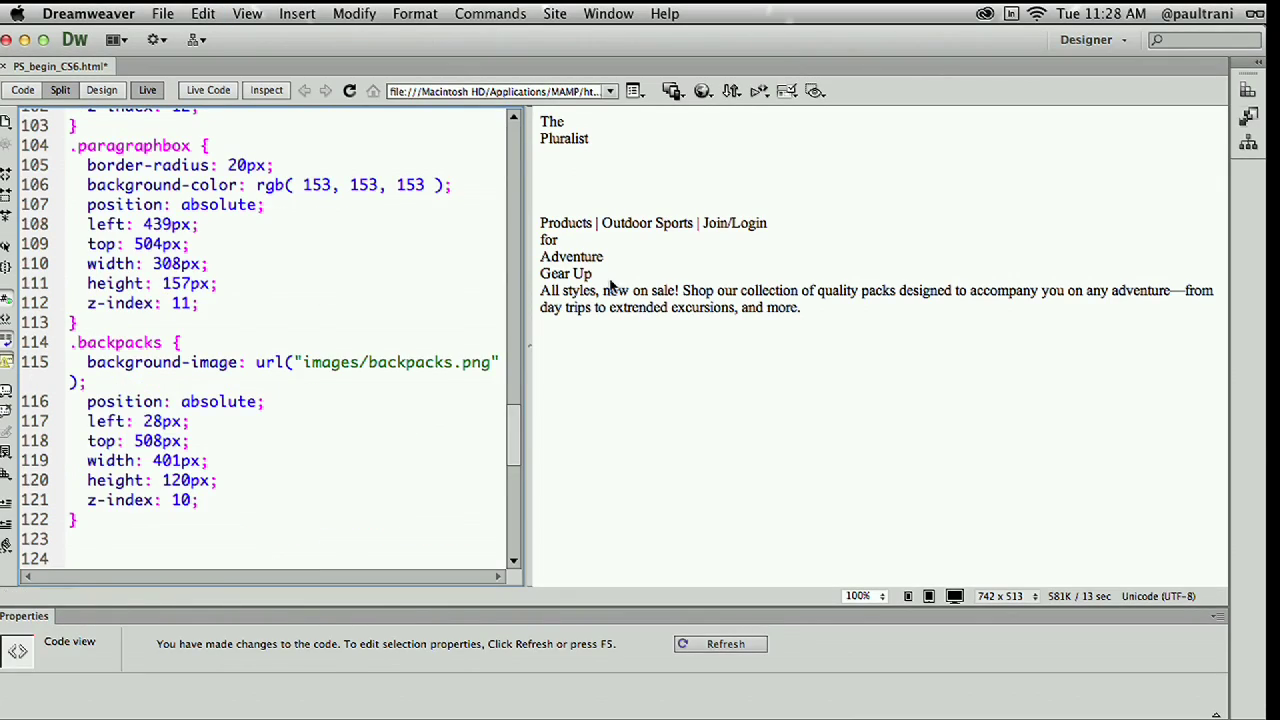
pyautogui.press('F5')
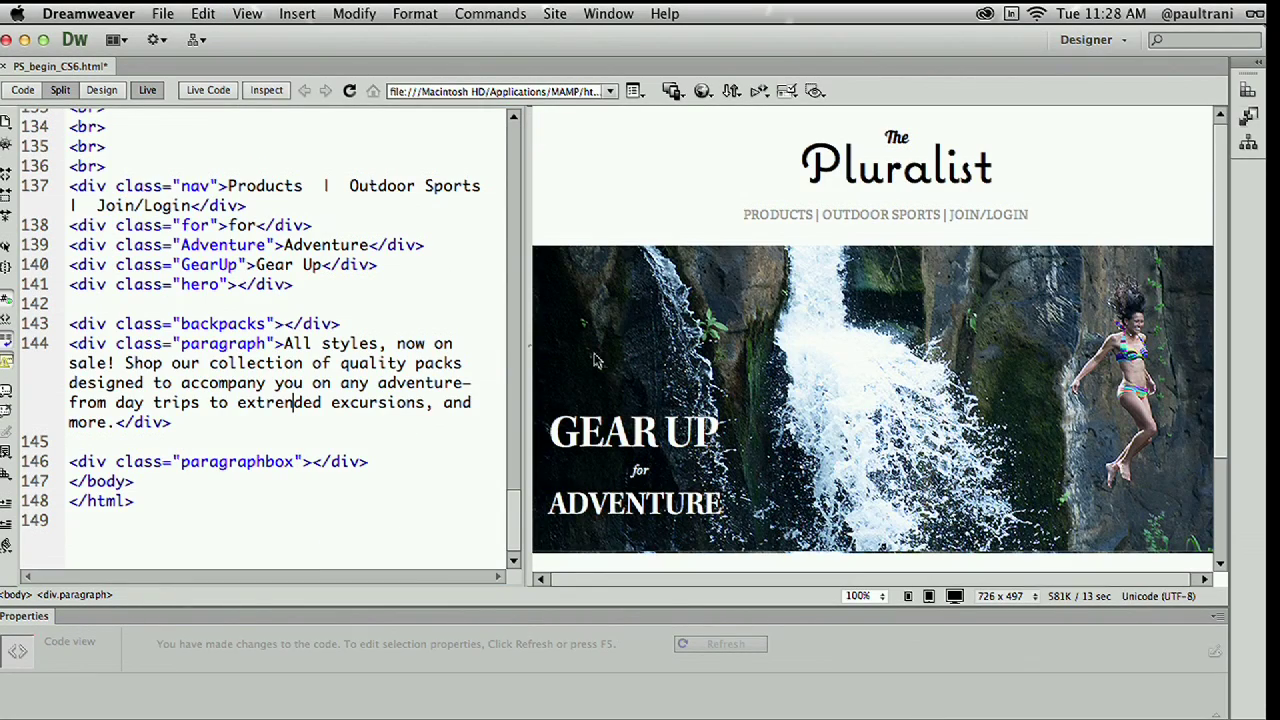
pyautogui.scroll(20, 222, 249)
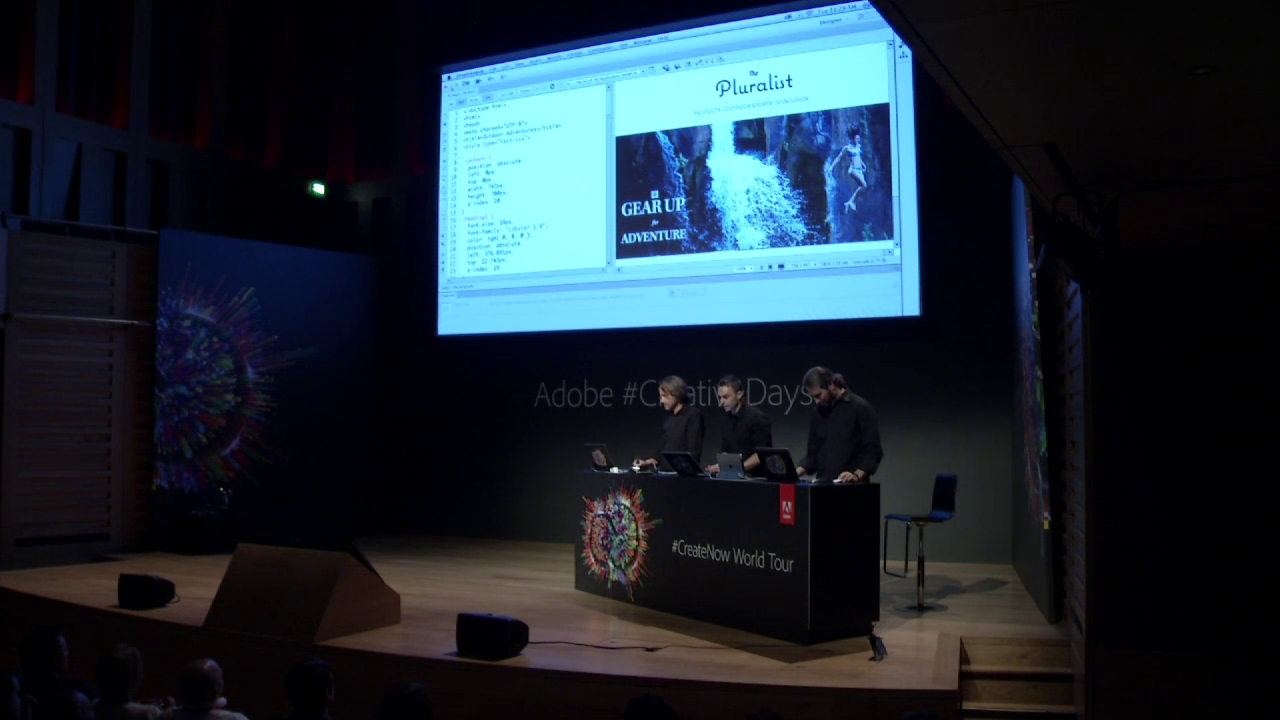
pyautogui.moveTo(583, 318)
pyautogui.click(606, 320)
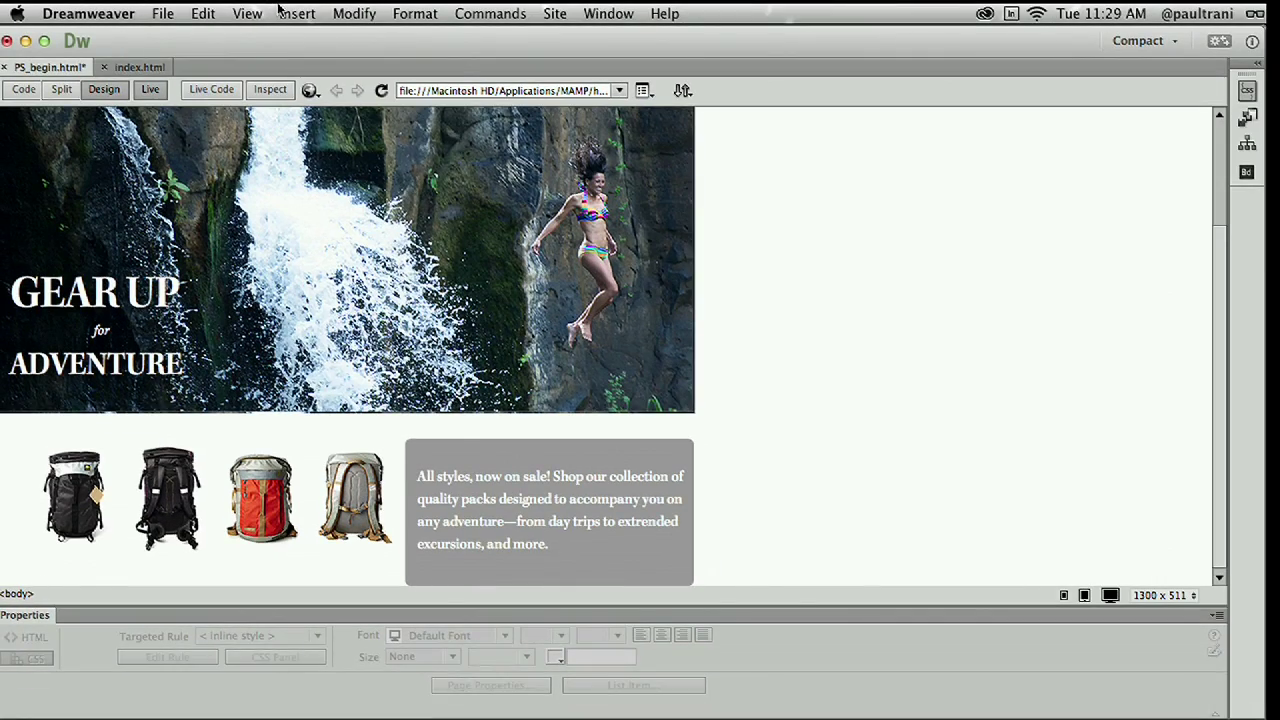
pyautogui.click(284, 12)
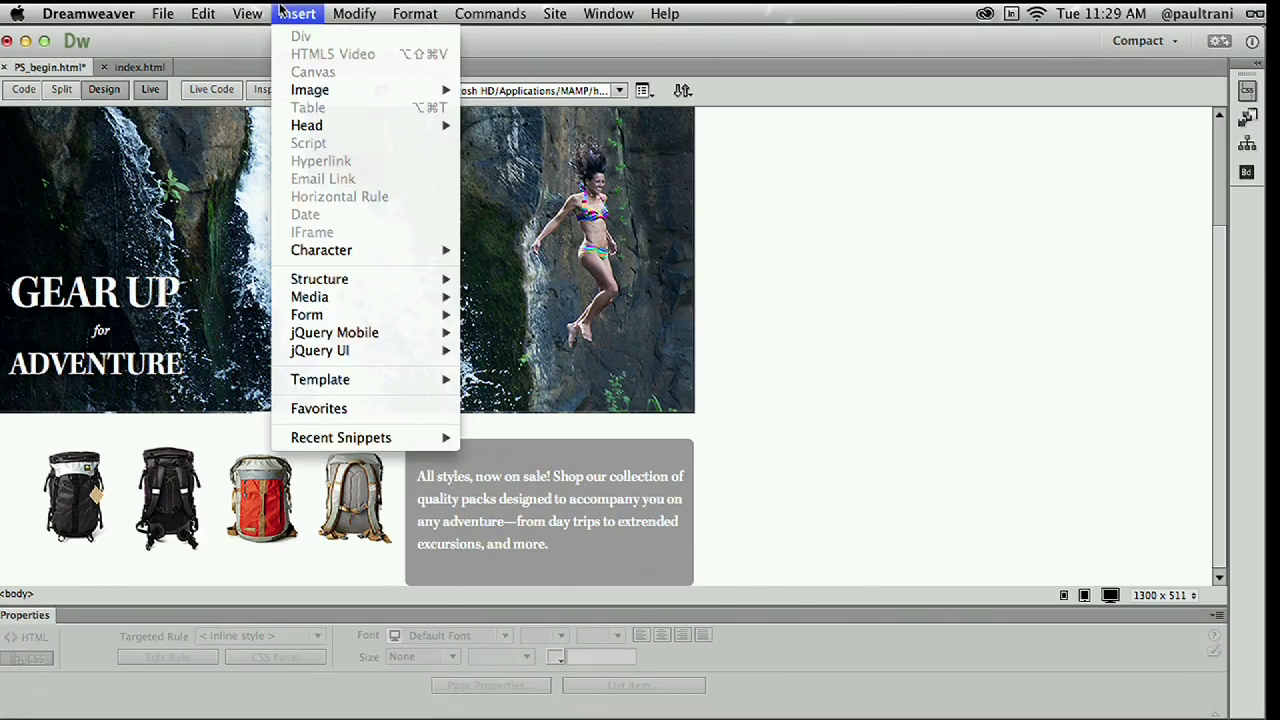
pyautogui.click(352, 9)
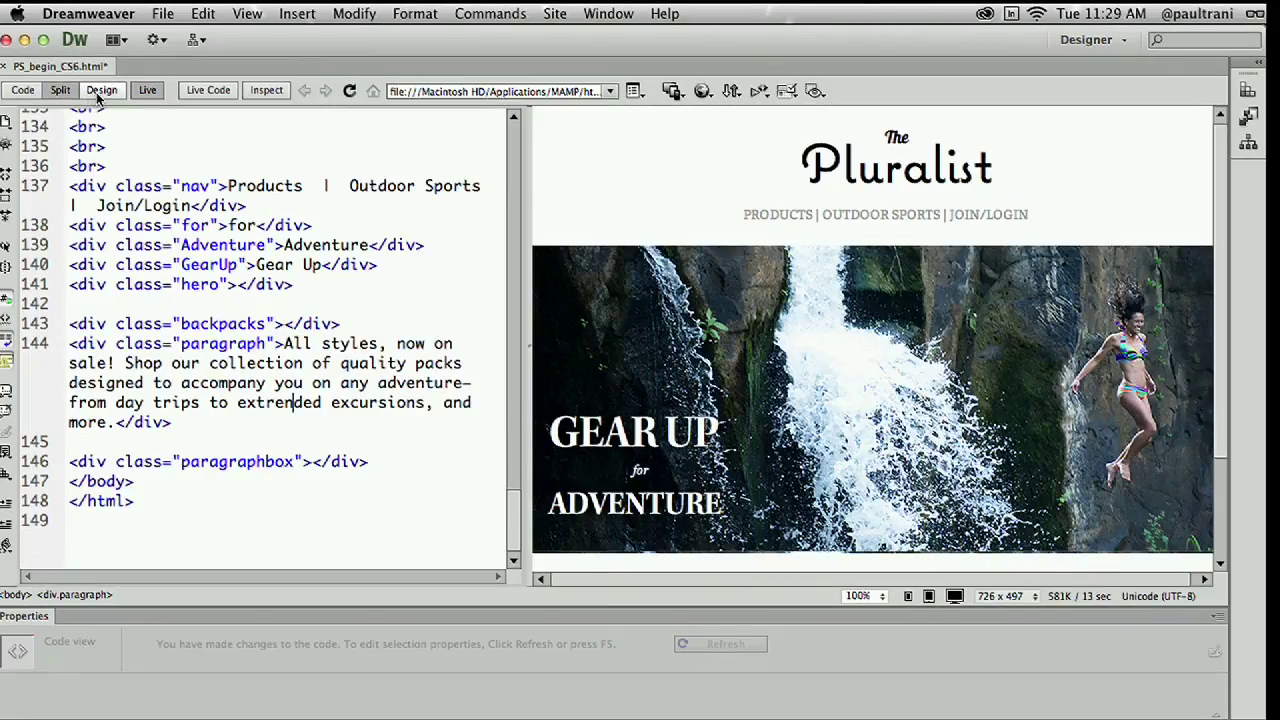
# - Show PS_begin_CS6.html in Design view only and display the CSS properties of the .paragraphbox rule
pyautogui.click(101, 90)
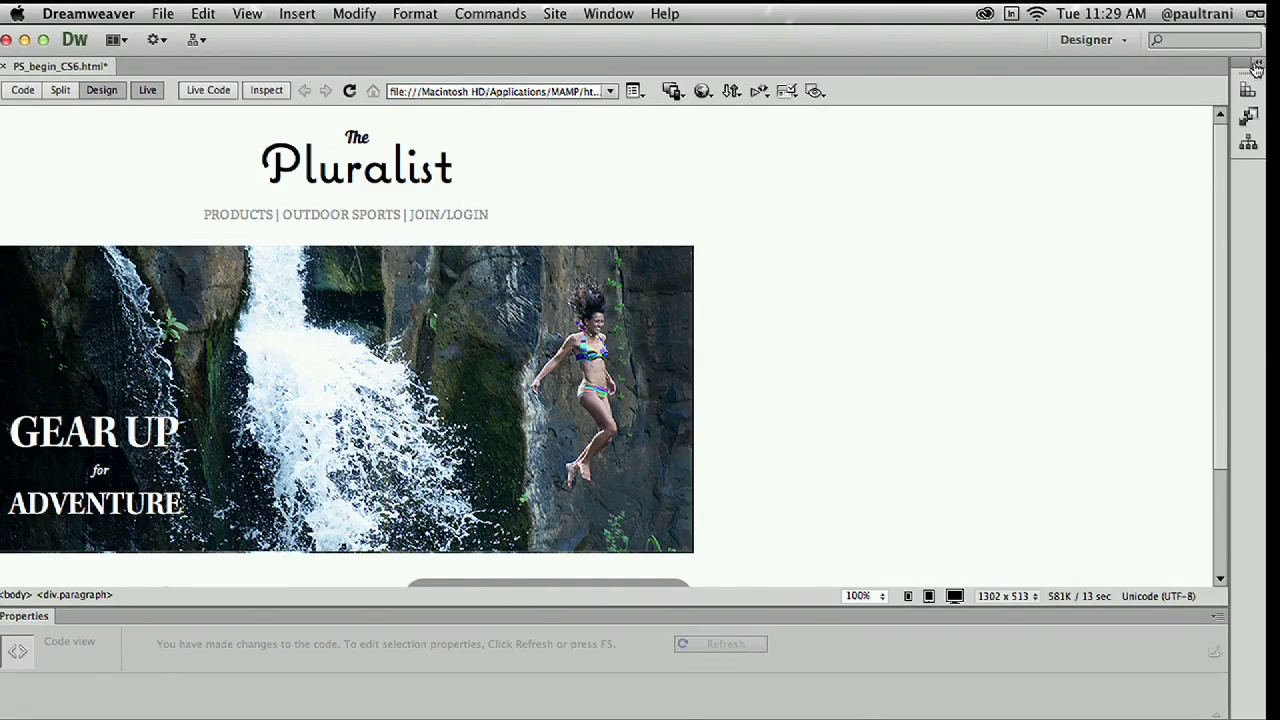
pyautogui.click(1256, 66)
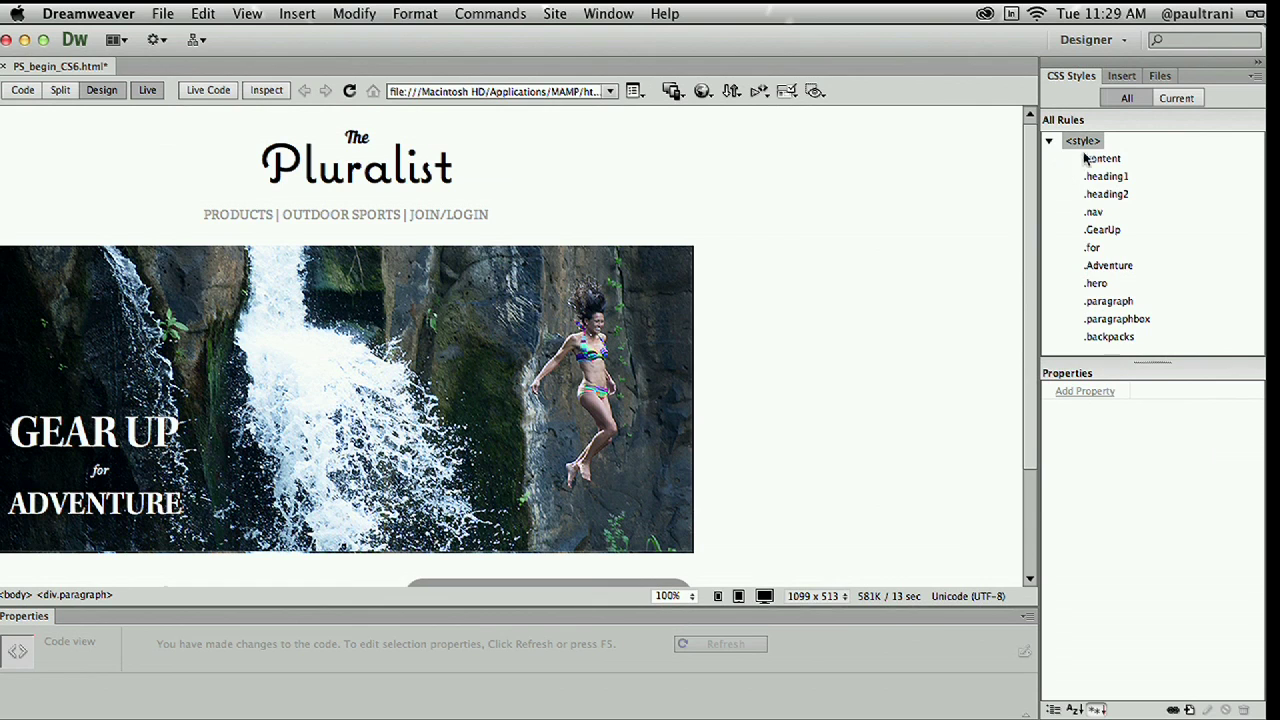
pyautogui.click(1116, 319)
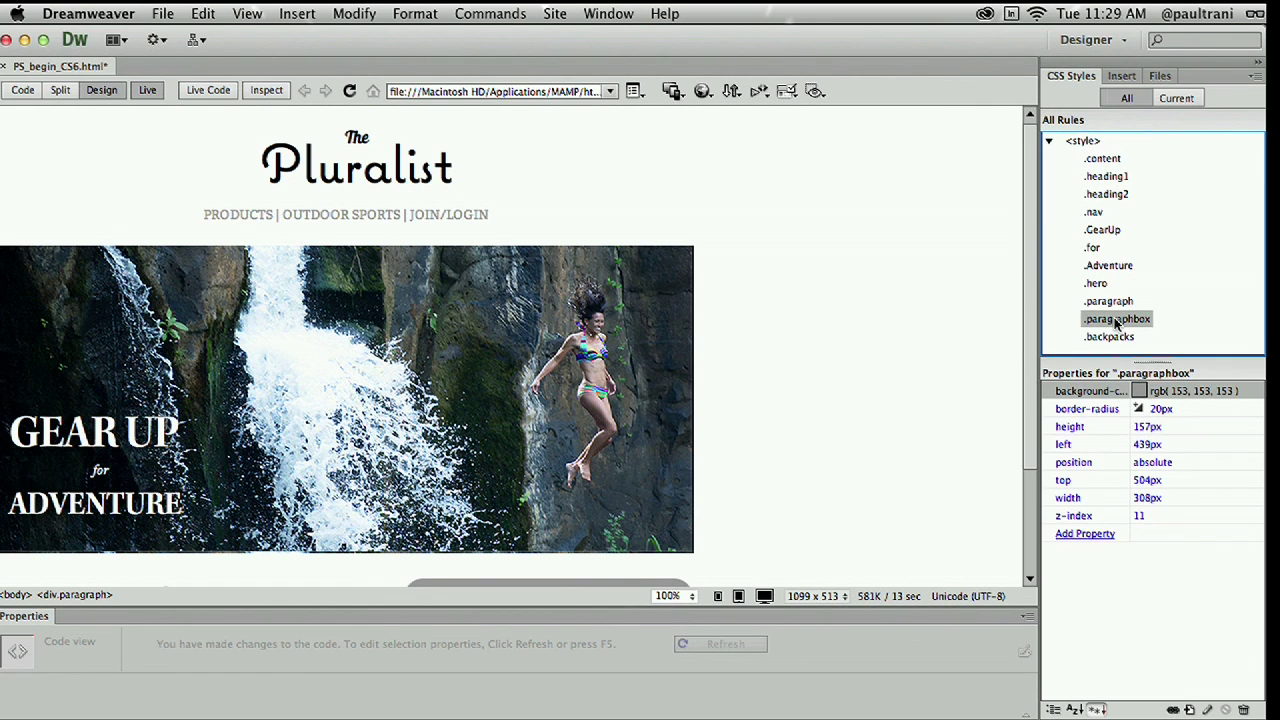
# - Start adding a property to the .paragraphbox rule and browse the list of available CSS properties
pyautogui.click(1124, 533)
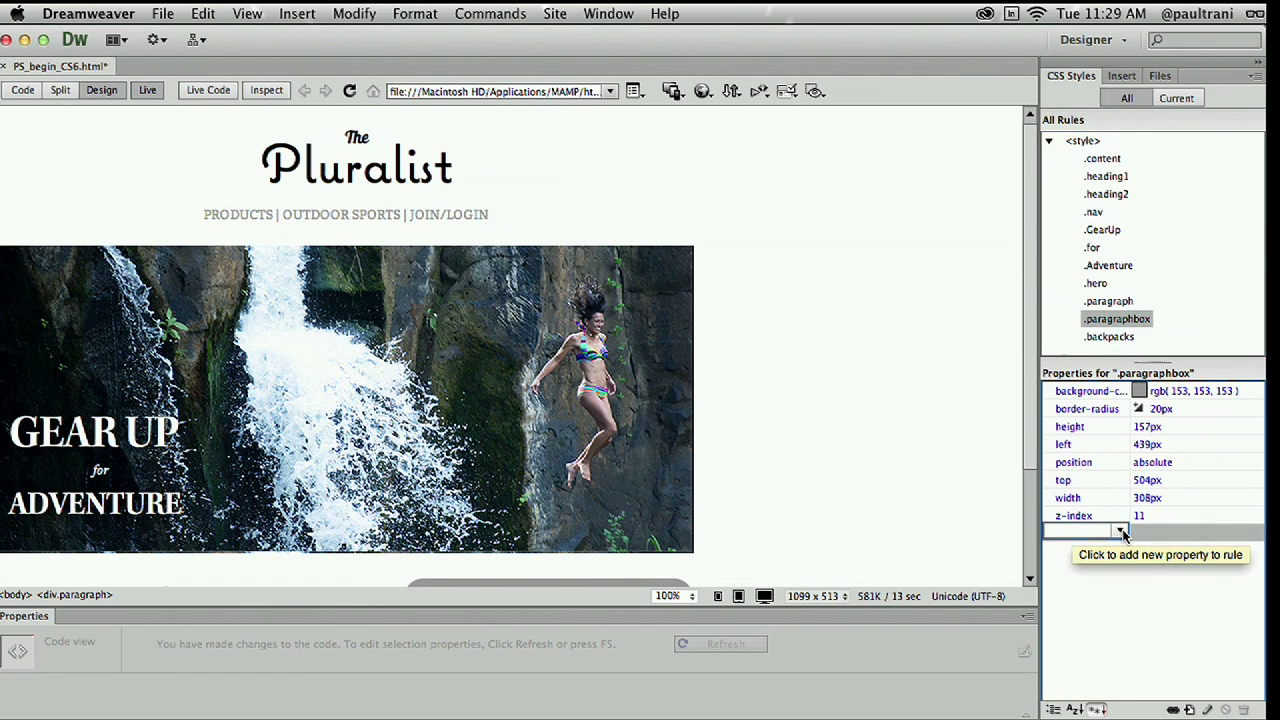
pyautogui.scroll(-3, 668, 478)
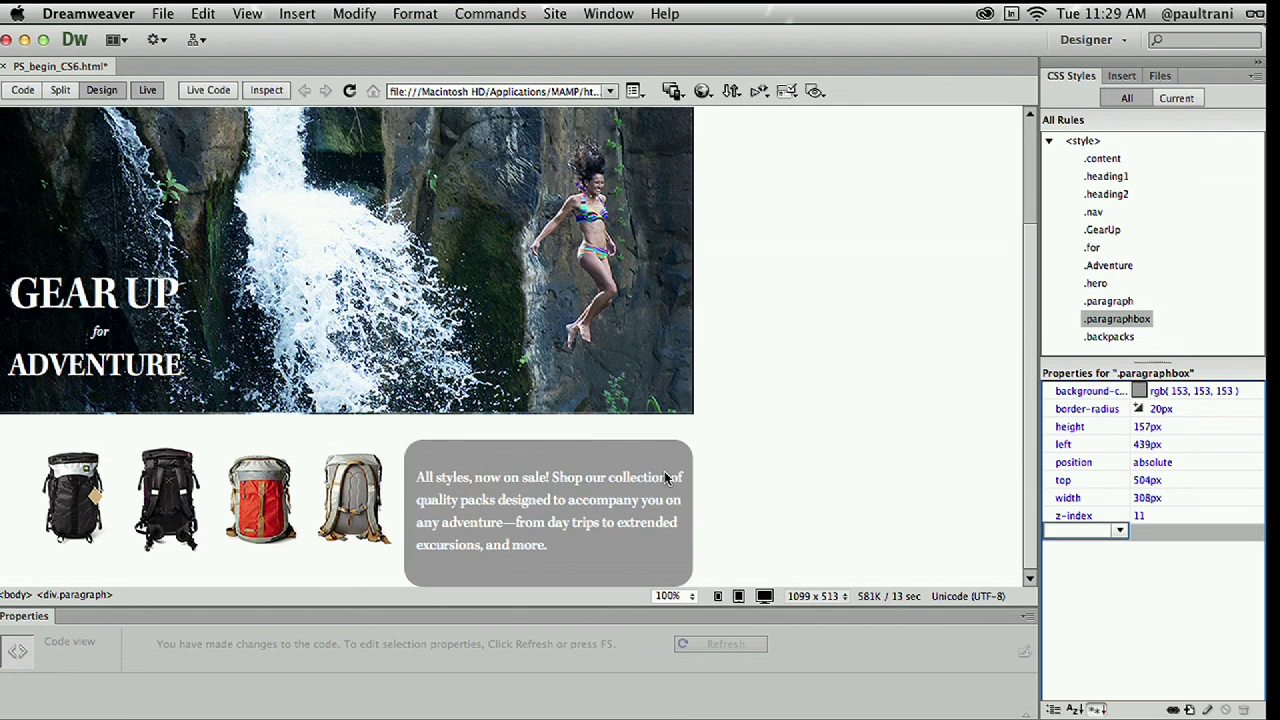
pyautogui.click(1122, 533)
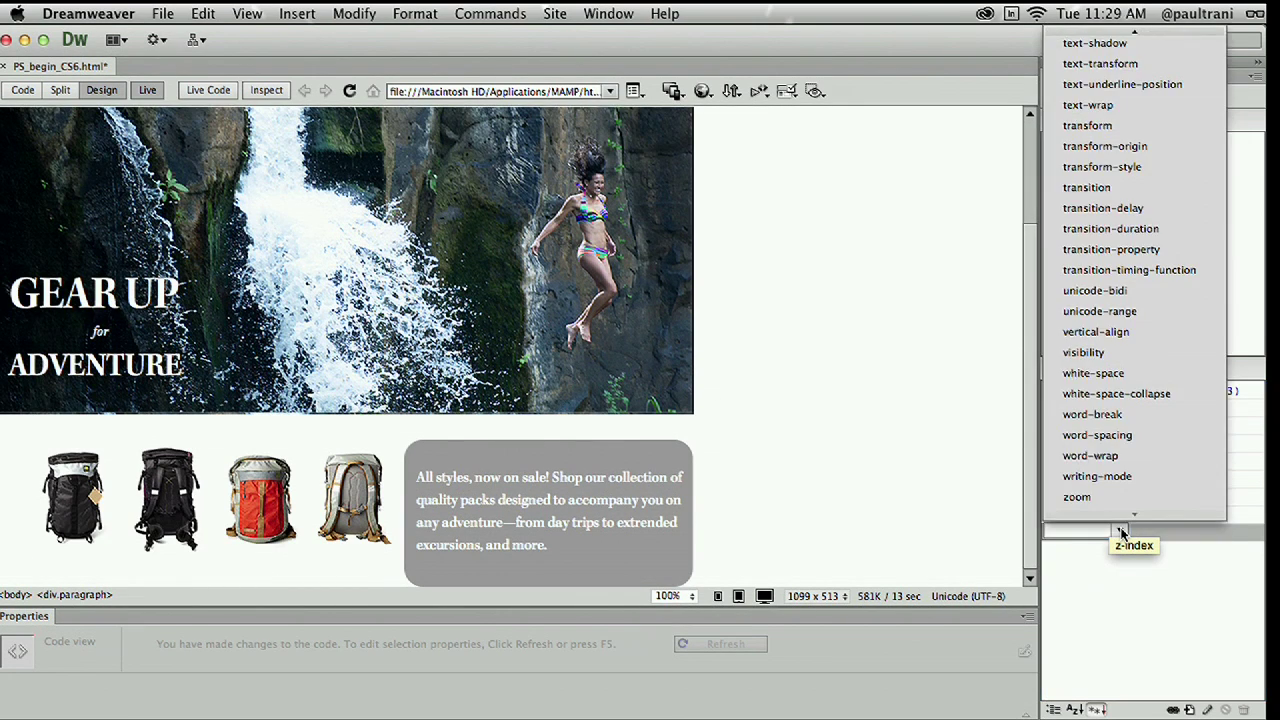
pyautogui.moveTo(1128, 38)
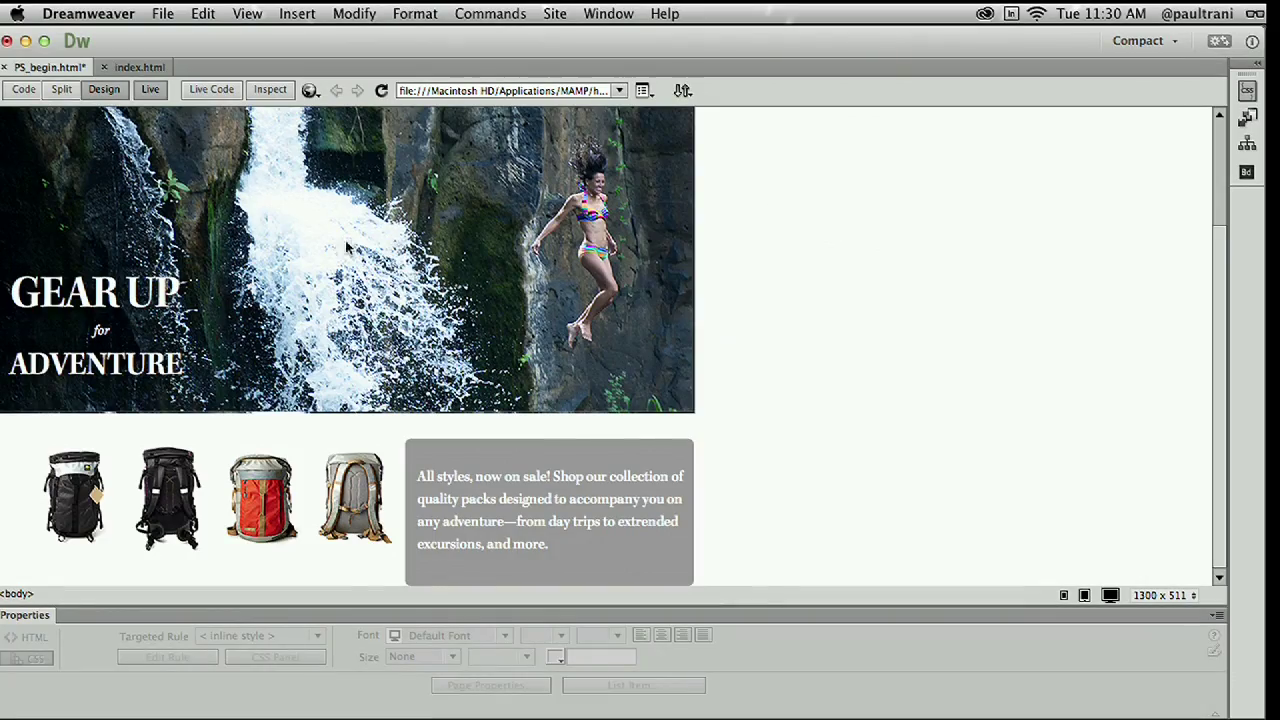
# - Inspect the grey text box and set its border-radius to 36 px at top-right and bottom-left, 0 px at top-left and bottom-right
pyautogui.click(268, 88)
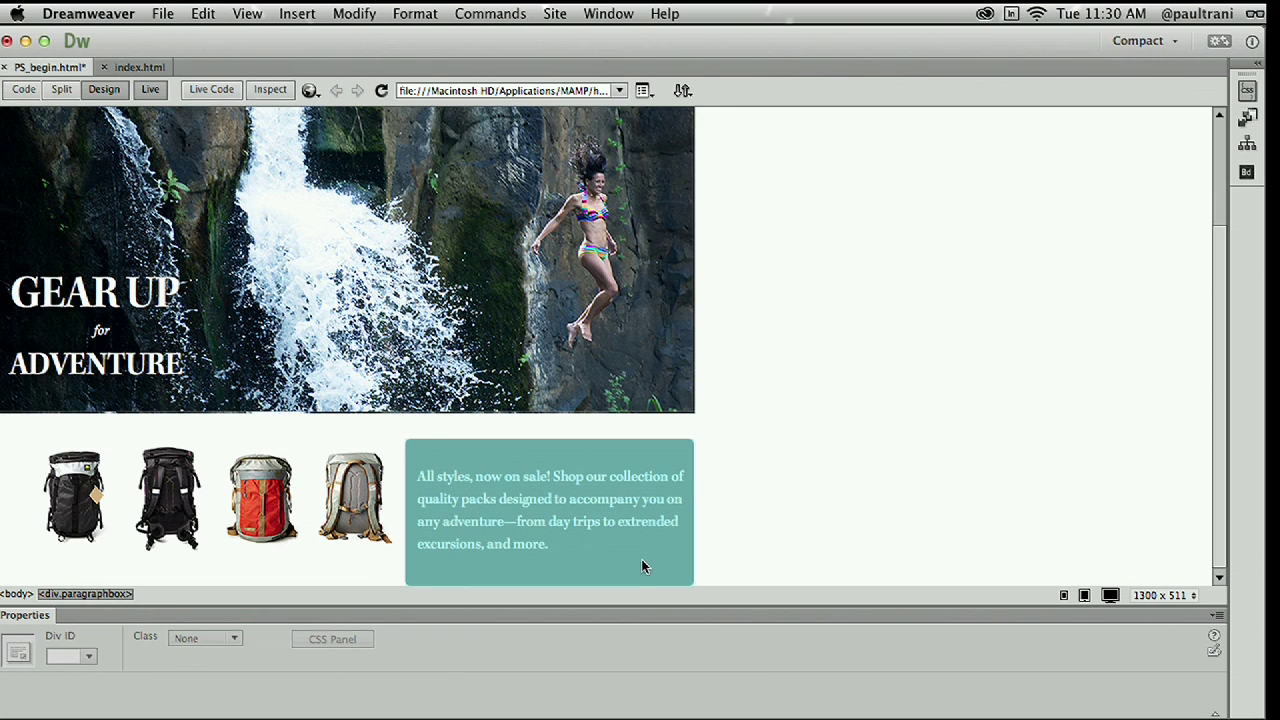
pyautogui.click(1259, 65)
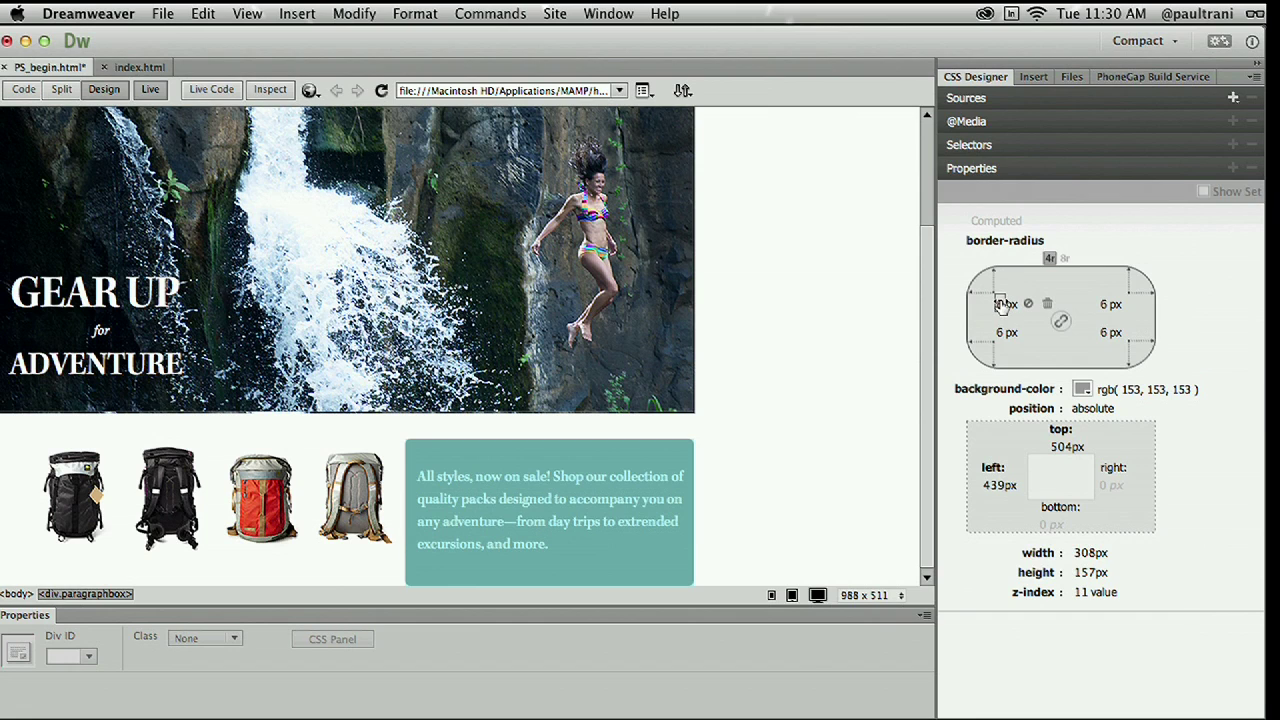
pyautogui.moveTo(1000, 303); pyautogui.dragTo(1030, 306)
pyautogui.click(1060, 320)
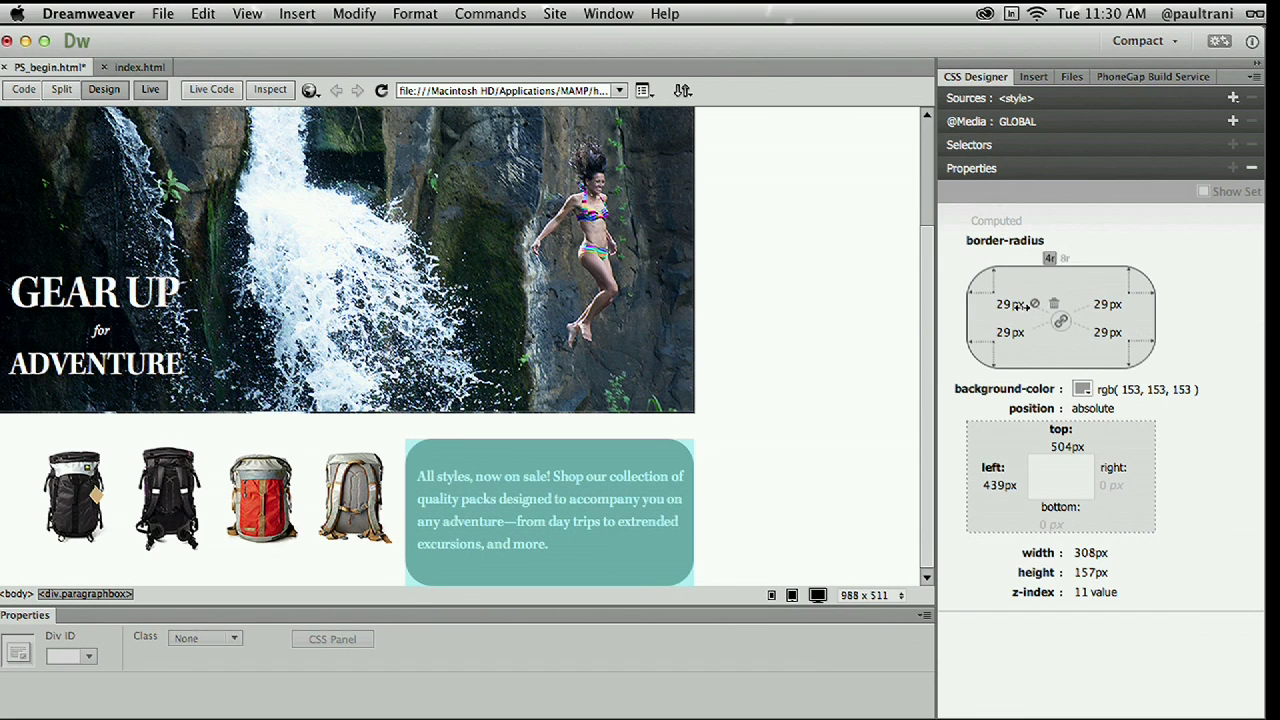
pyautogui.moveTo(1035, 304); pyautogui.dragTo(1020, 306)
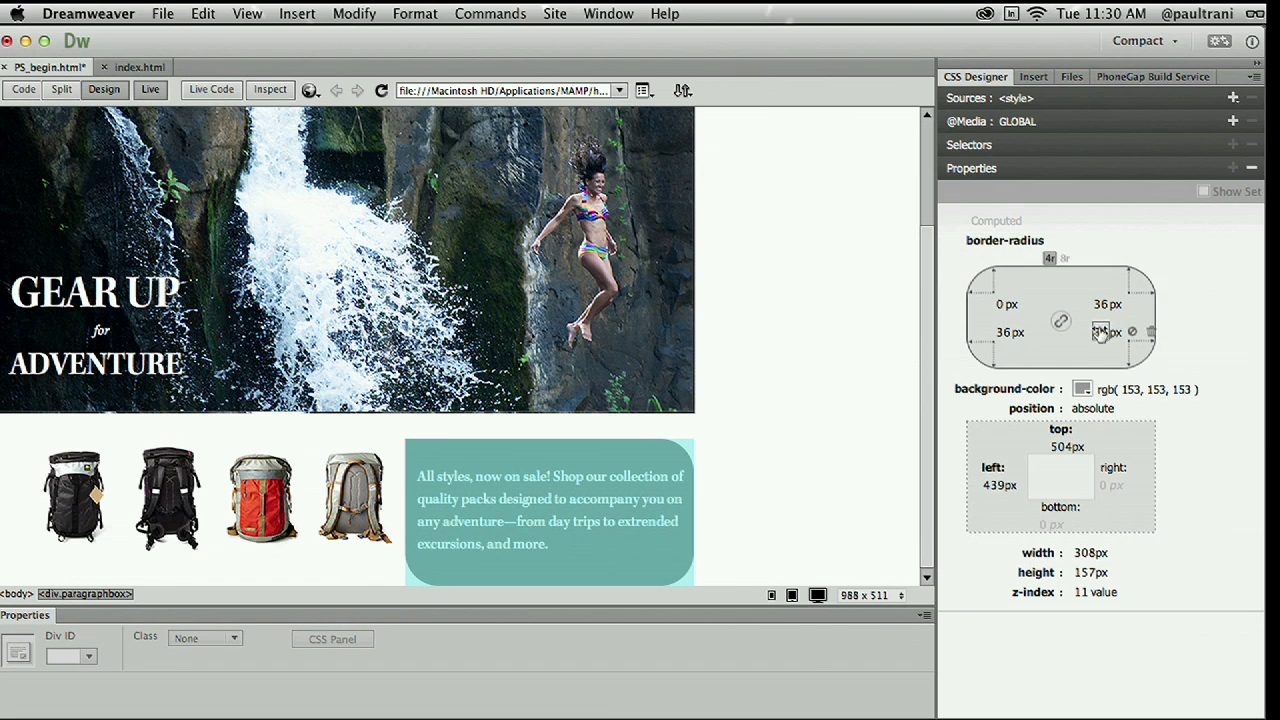
pyautogui.moveTo(1104, 331); pyautogui.dragTo(986, 332)
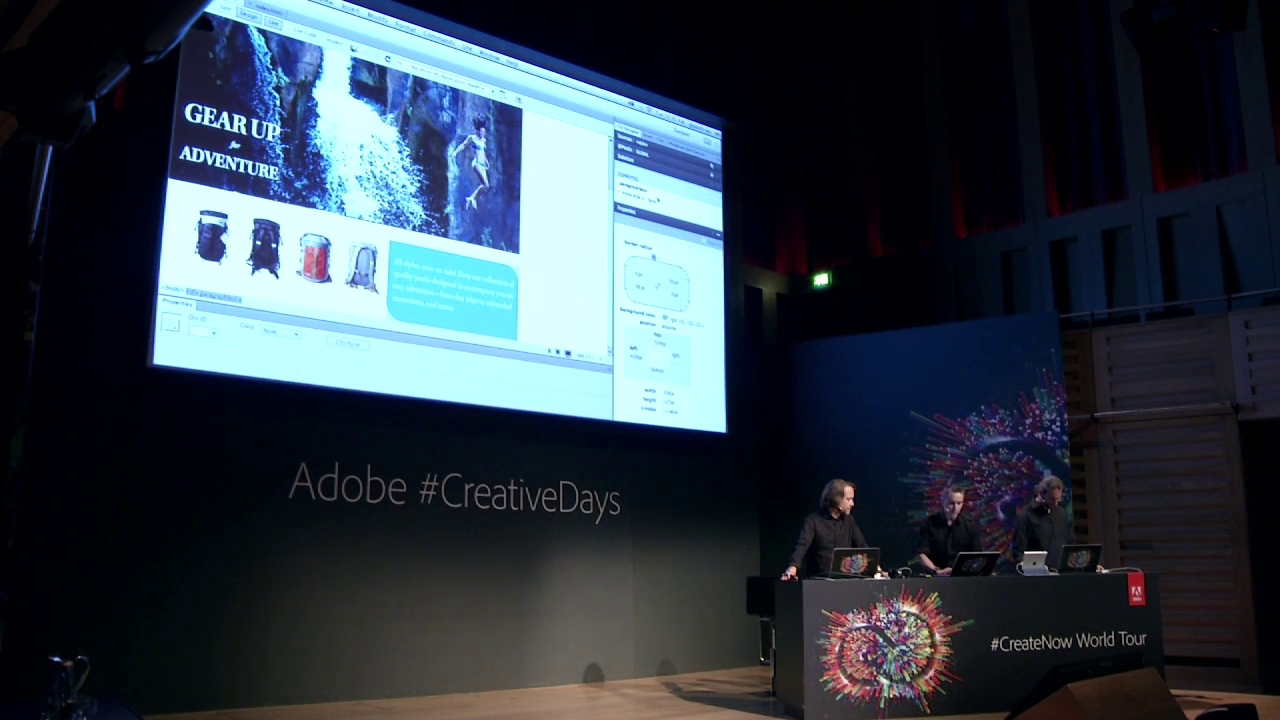
# - Examine the layout, border, background and box-shadow properties of the .paragraphbox rule in CSS Designer
pyautogui.scroll(5, 657, 198)
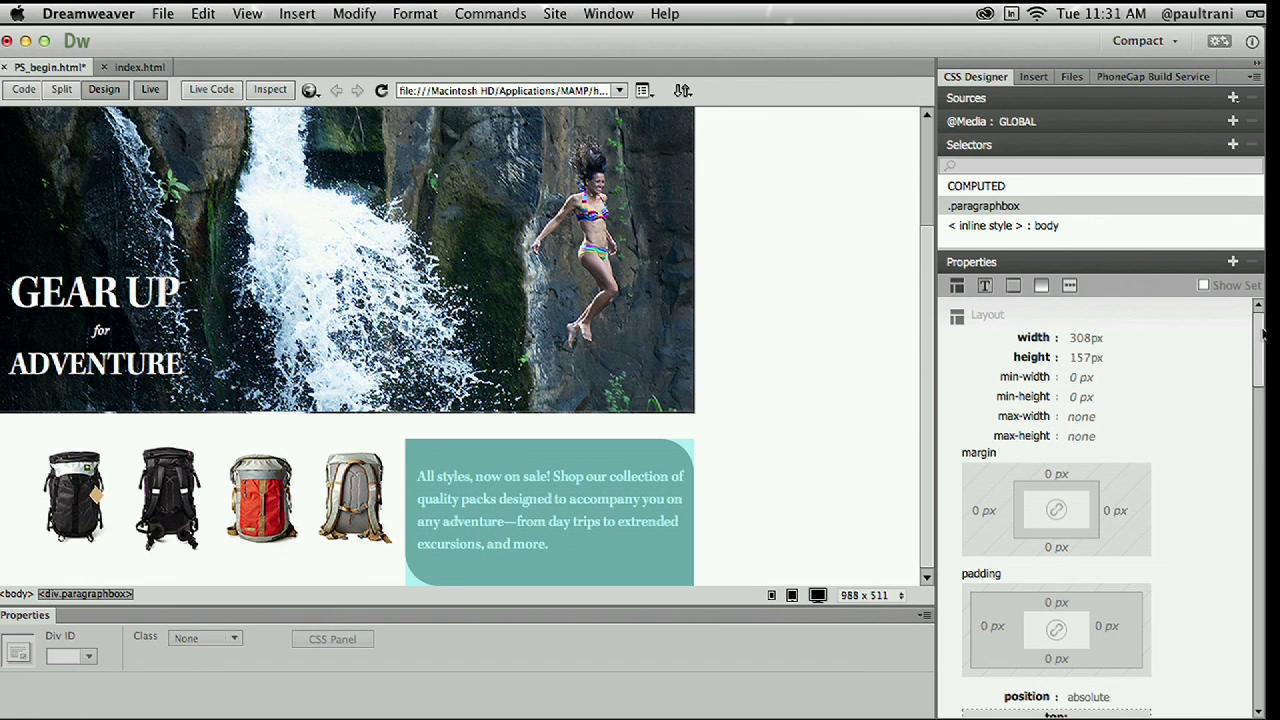
pyautogui.moveTo(1261, 328)
pyautogui.mouseDown()
pyautogui.moveTo(1261, 378)
pyautogui.moveTo(1258, 305)
pyautogui.mouseUp()
pyautogui.click(1194, 148)
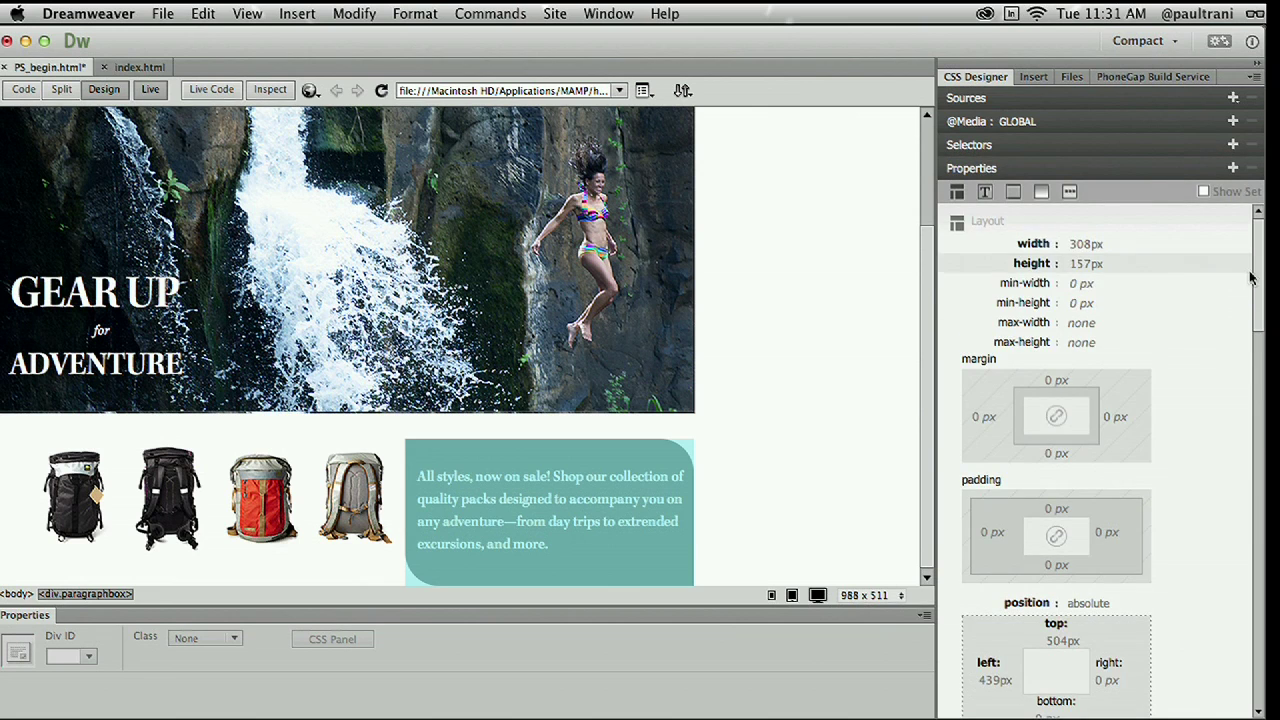
pyautogui.moveTo(1260, 269); pyautogui.dragTo(1264, 622)
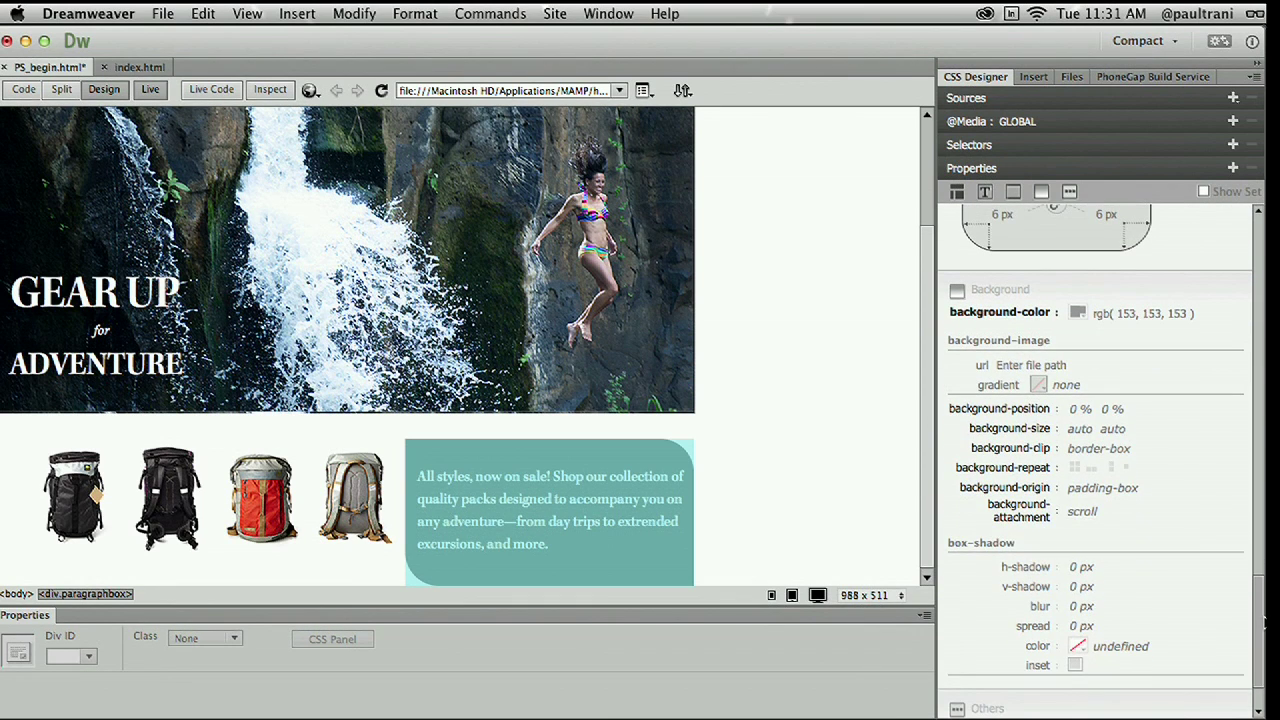
pyautogui.click(1031, 149)
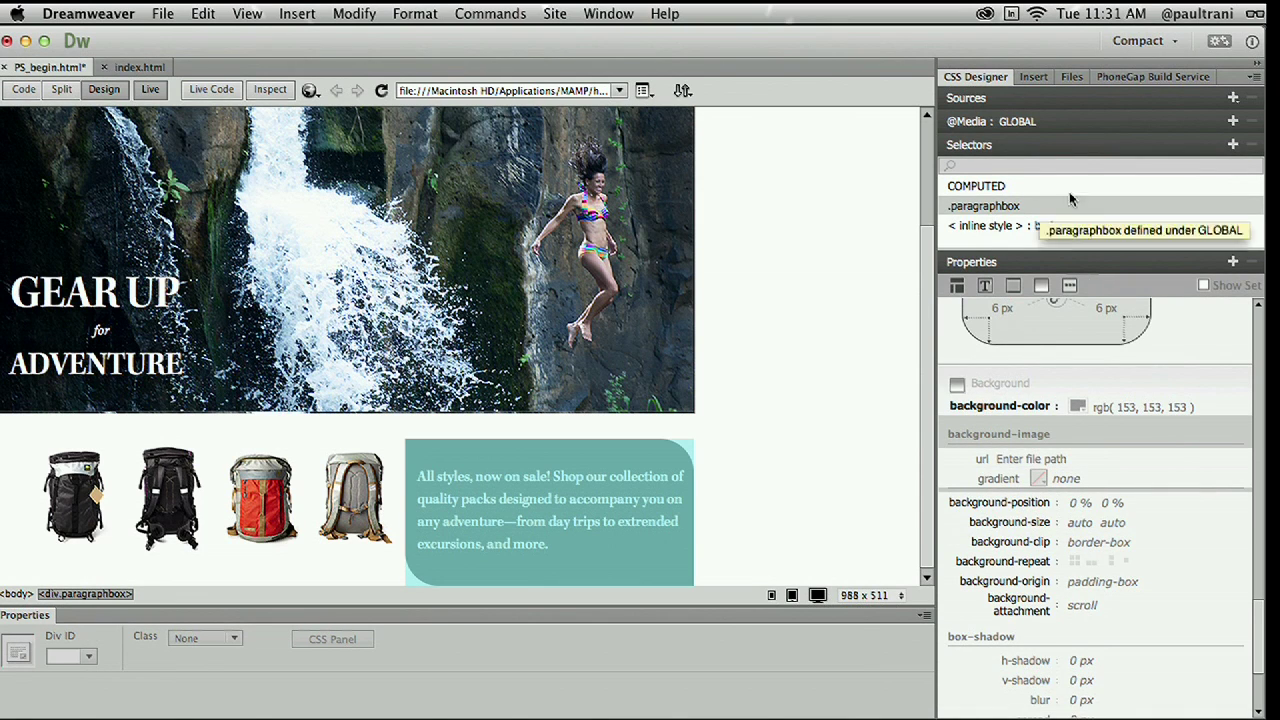
pyautogui.click(1065, 152)
pyautogui.scroll(10, 1120, 390)
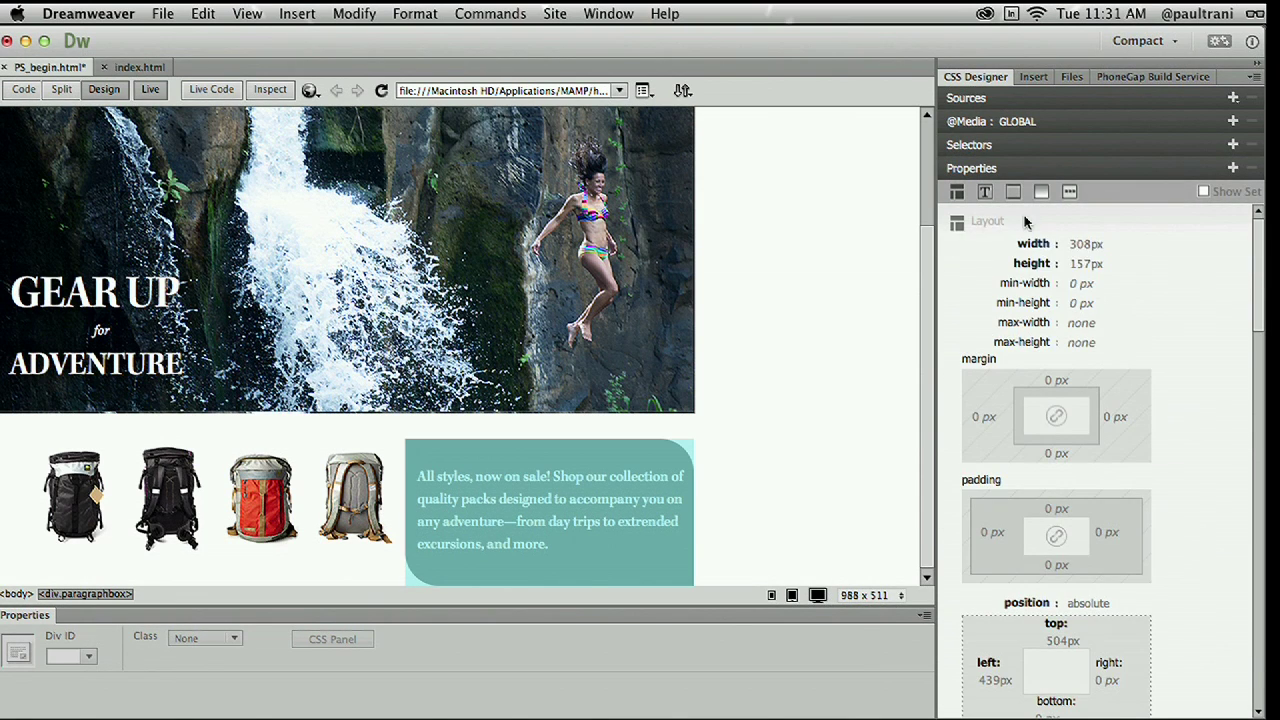
pyautogui.scroll(-15, 1075, 245)
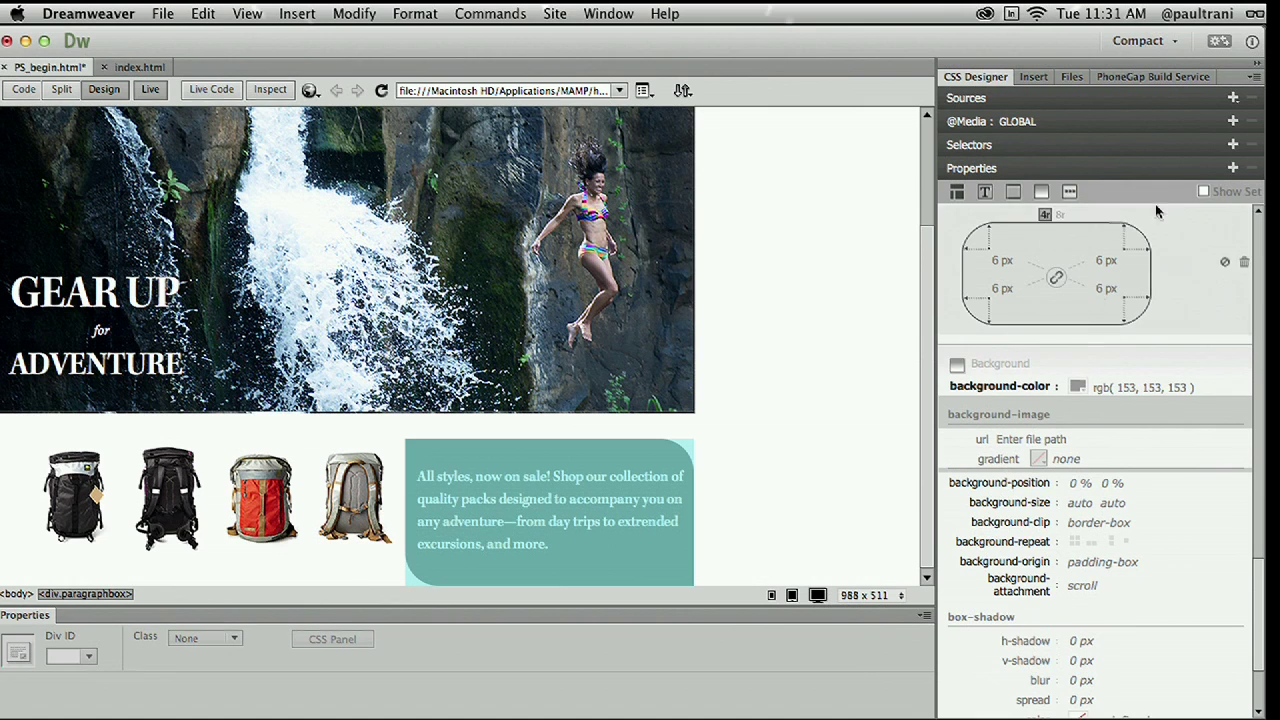
pyautogui.click(1204, 191)
pyautogui.click(1204, 191)
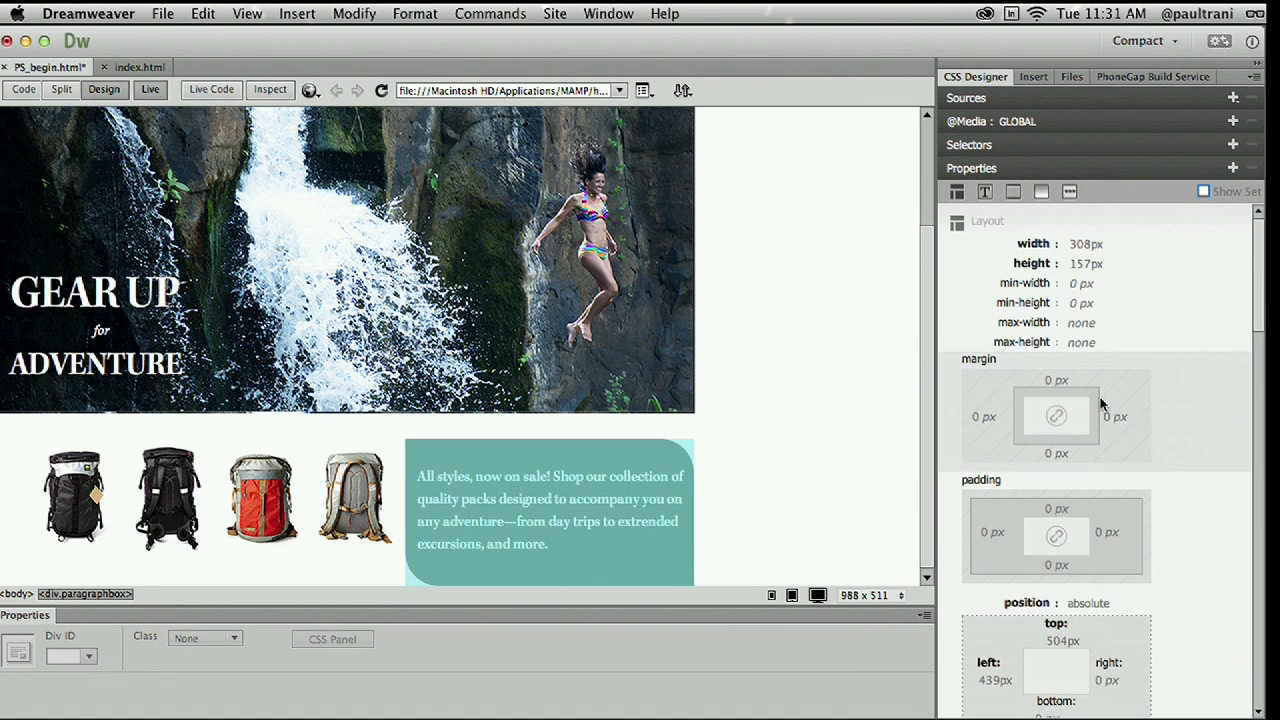
# - Give the grey text box a #000000 box shadow with 14 px h-shadow, 20 px v-shadow and 24 px blur
pyautogui.scroll(-10, 1100, 400)
pyautogui.scroll(-10, 1100, 400)
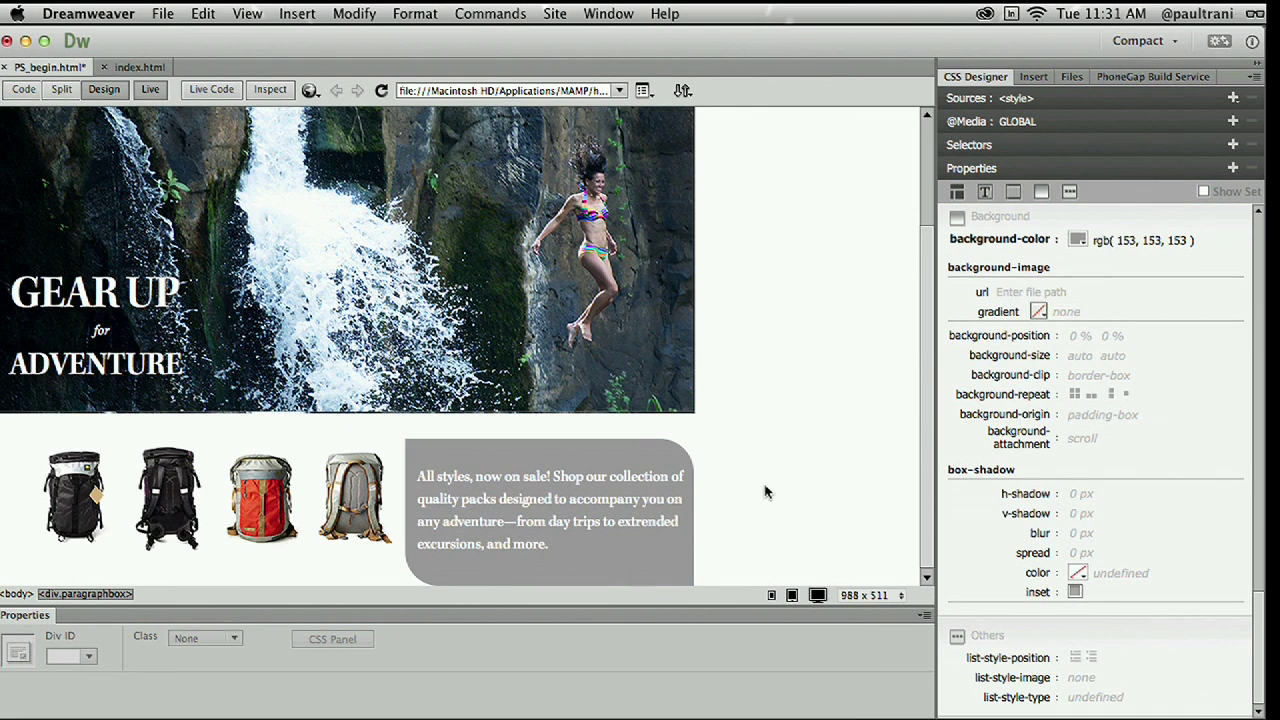
pyautogui.click(1078, 572)
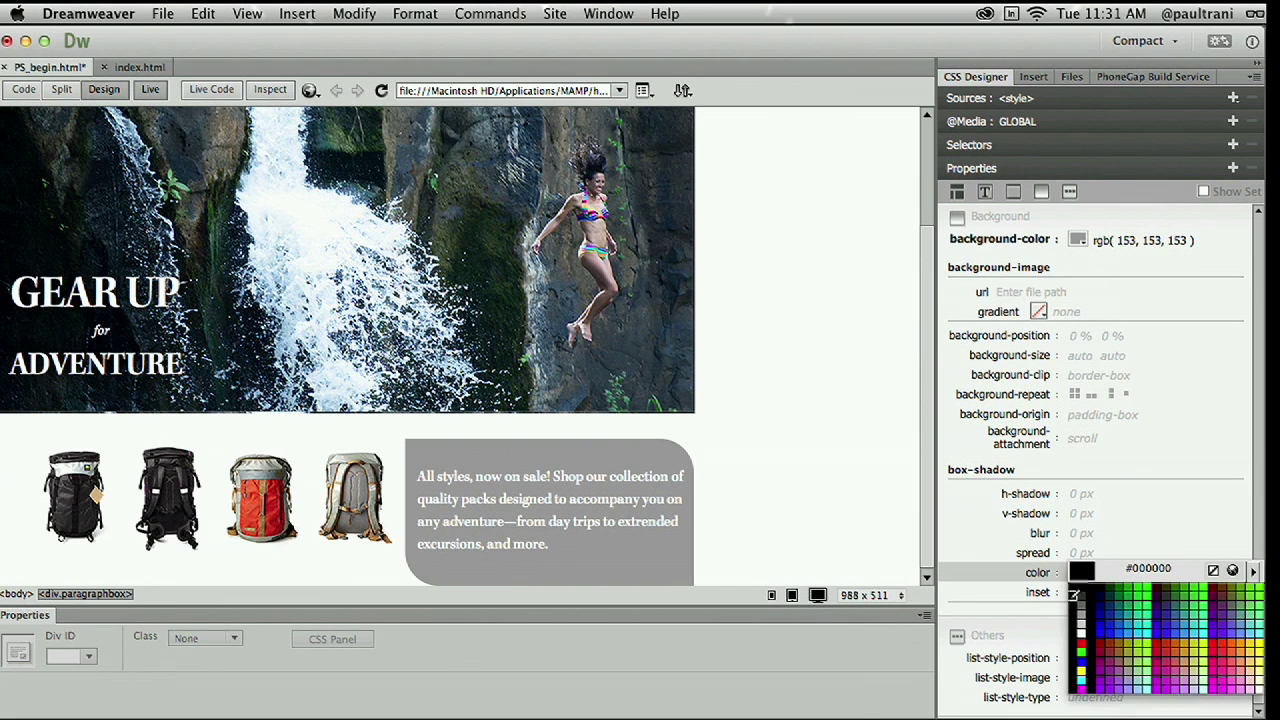
pyautogui.click(1074, 594)
pyautogui.moveTo(1076, 513); pyautogui.dragTo(1076, 485)
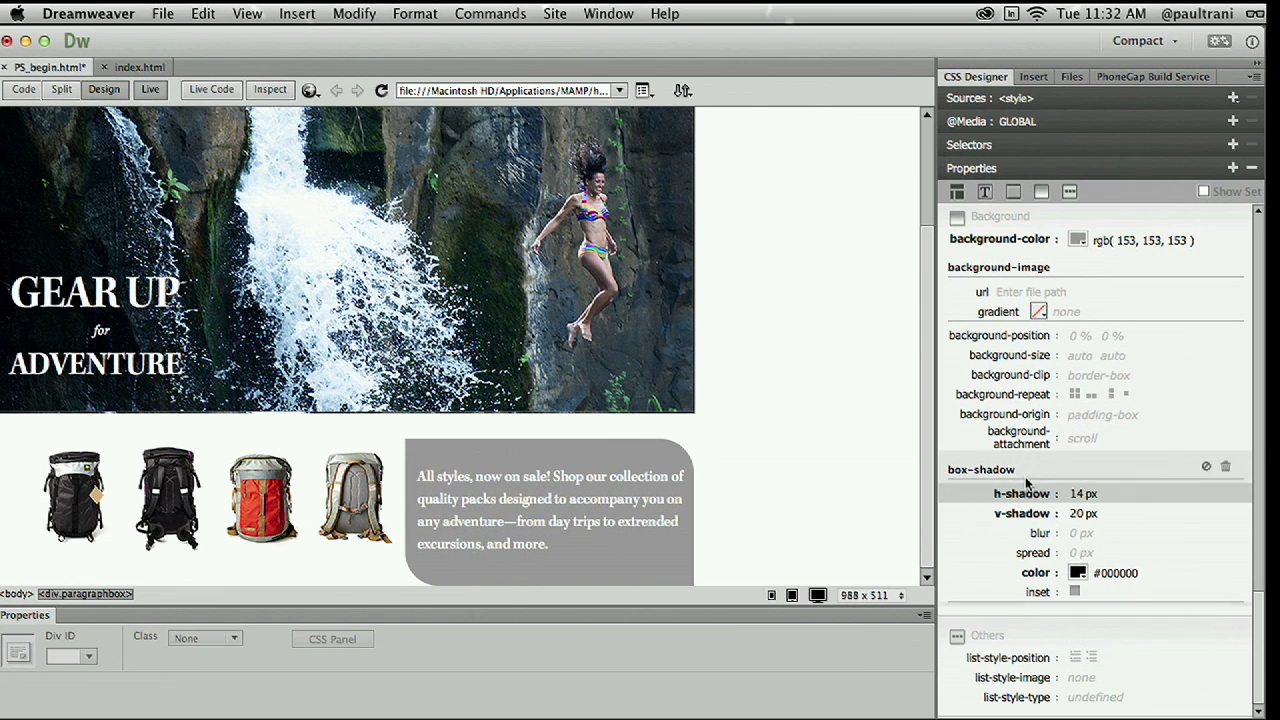
pyautogui.moveTo(1075, 533); pyautogui.dragTo(1098, 528)
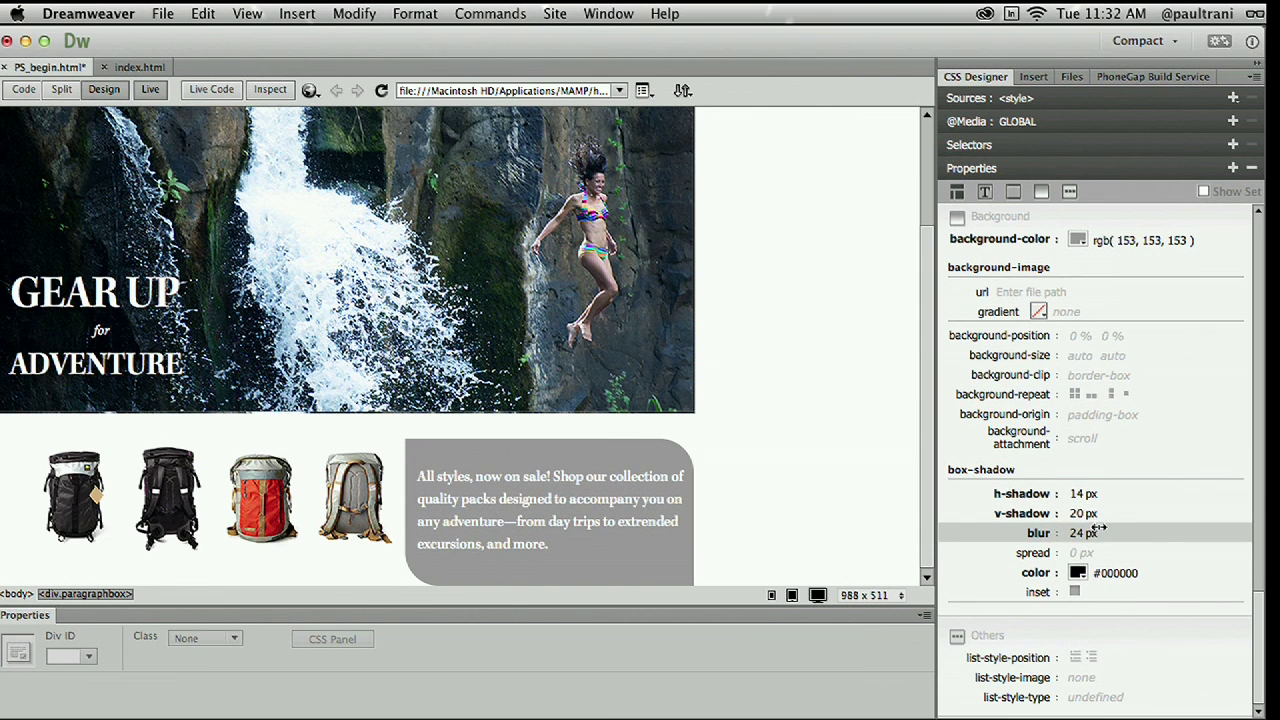
pyautogui.click(778, 429)
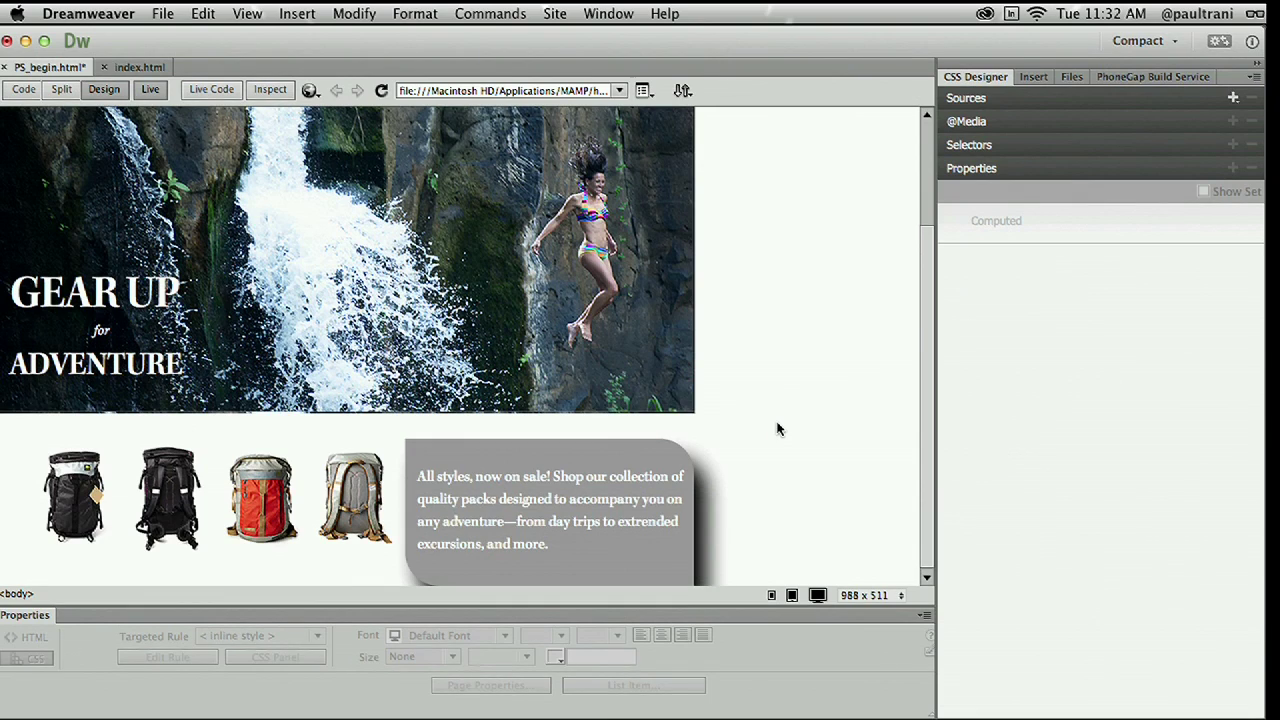
# - Add a 180-degree linear background gradient to .paragraphbox, from white to rgba(148,148,148,1.00)
pyautogui.click(656, 559)
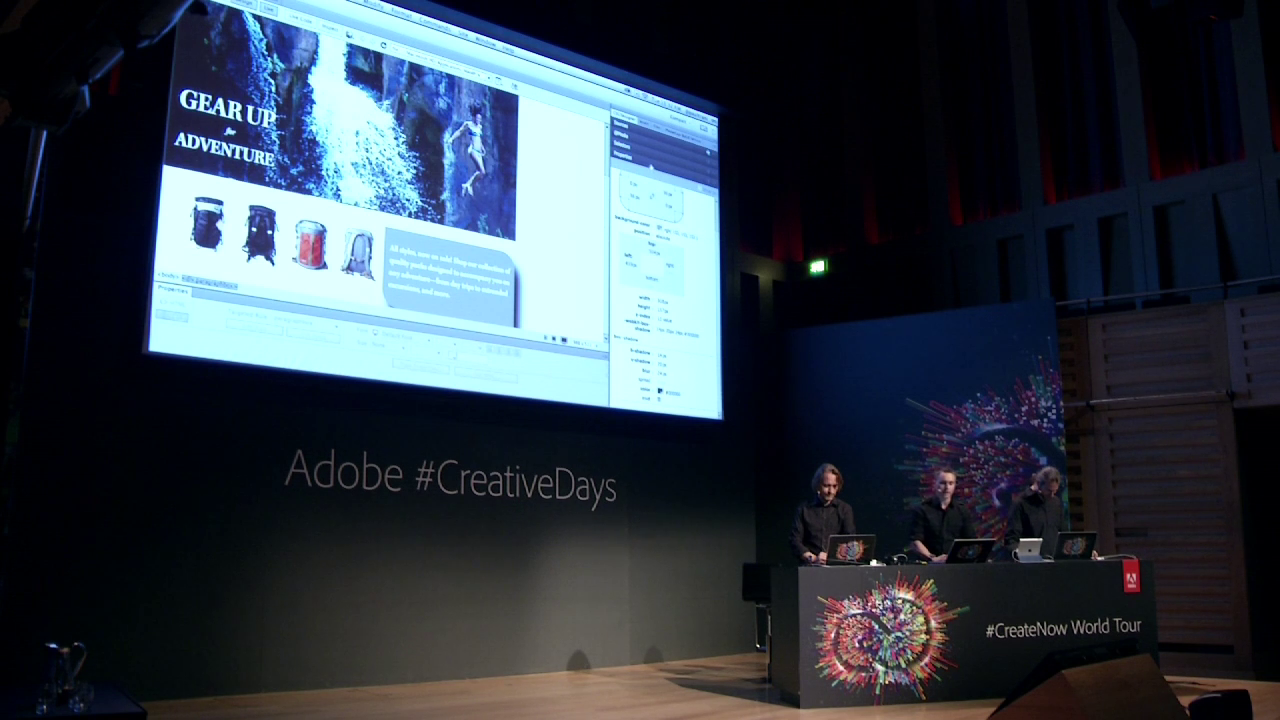
pyautogui.click(646, 150)
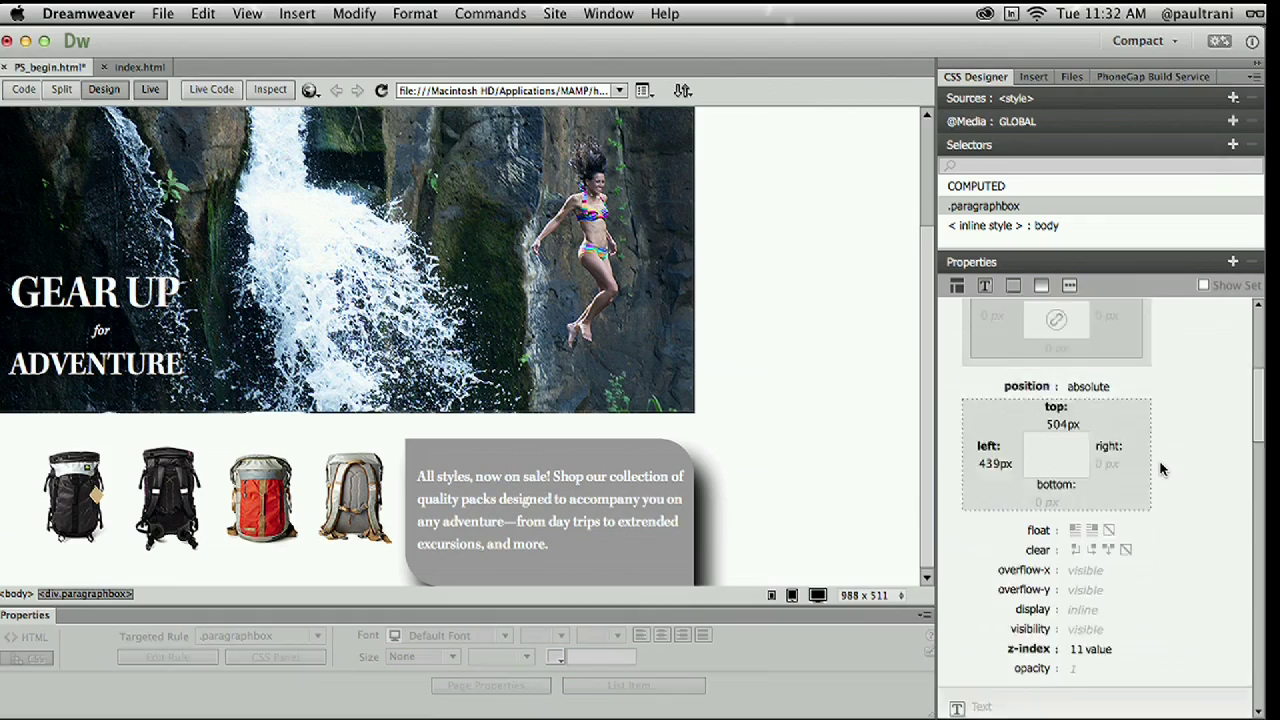
pyautogui.scroll(-5, 1160, 465)
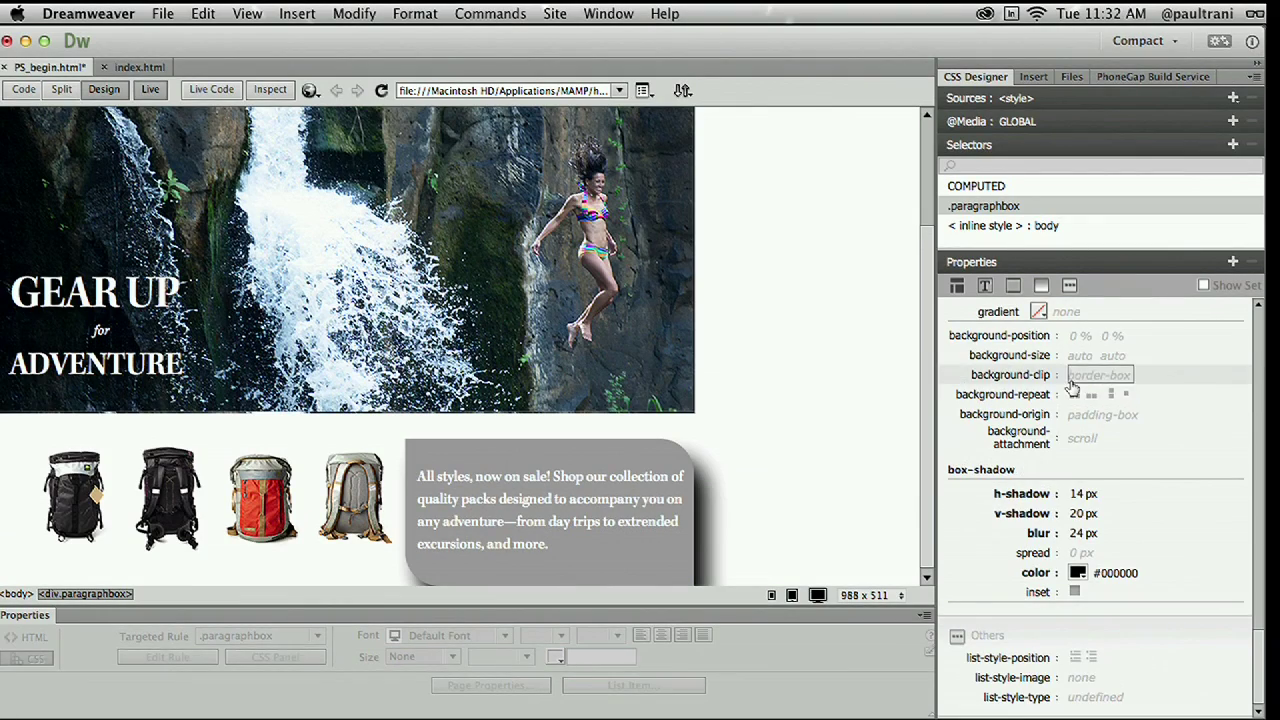
pyautogui.scroll(5, 1013, 466)
pyautogui.scroll(-3, 1060, 442)
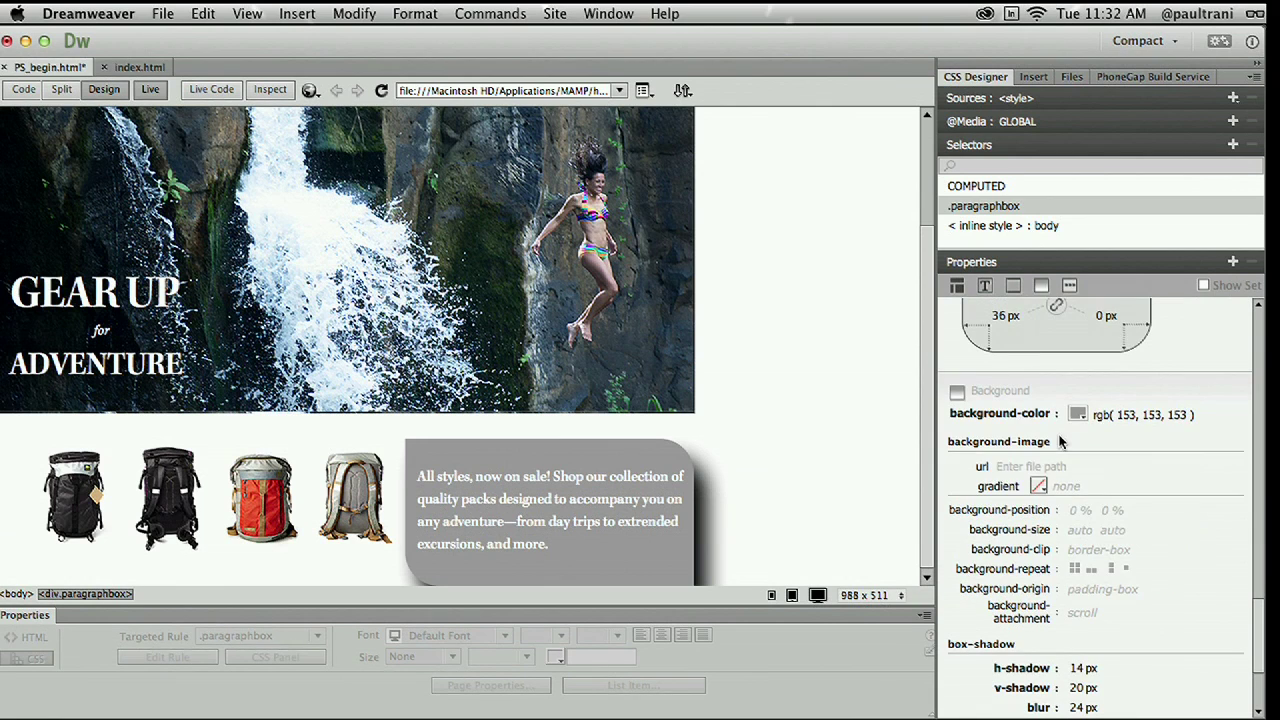
pyautogui.click(1039, 486)
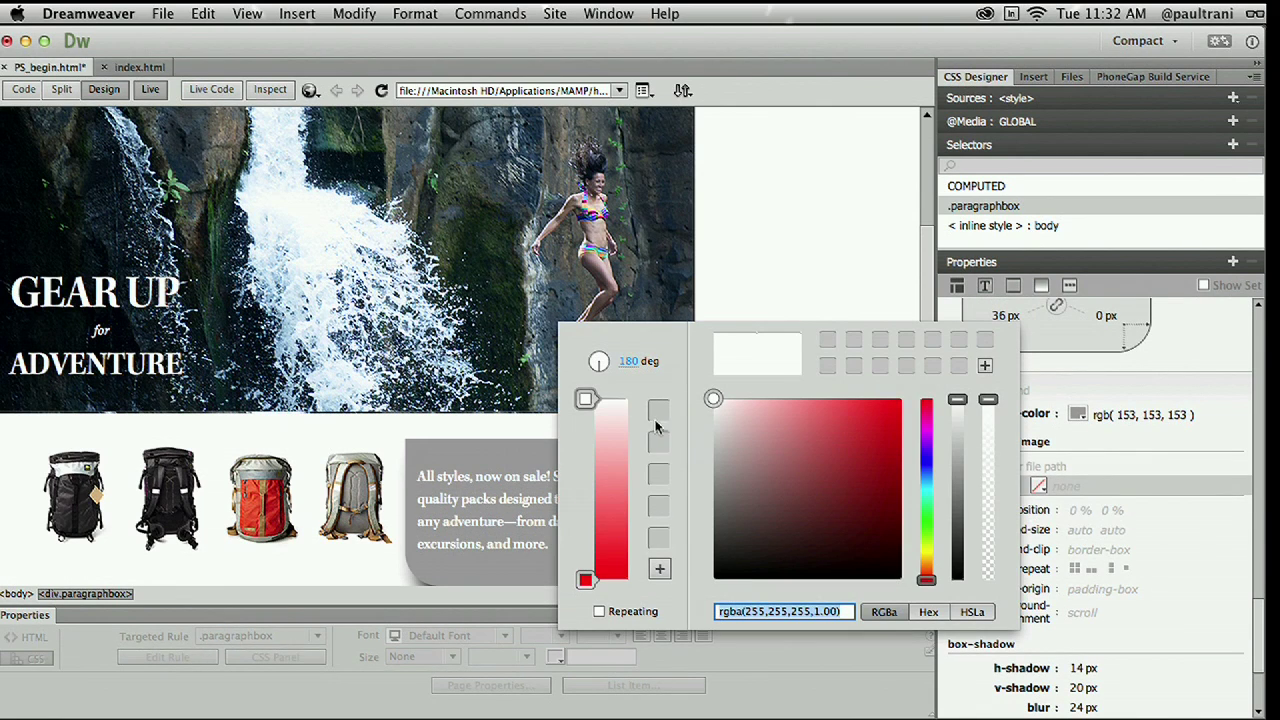
pyautogui.click(585, 581)
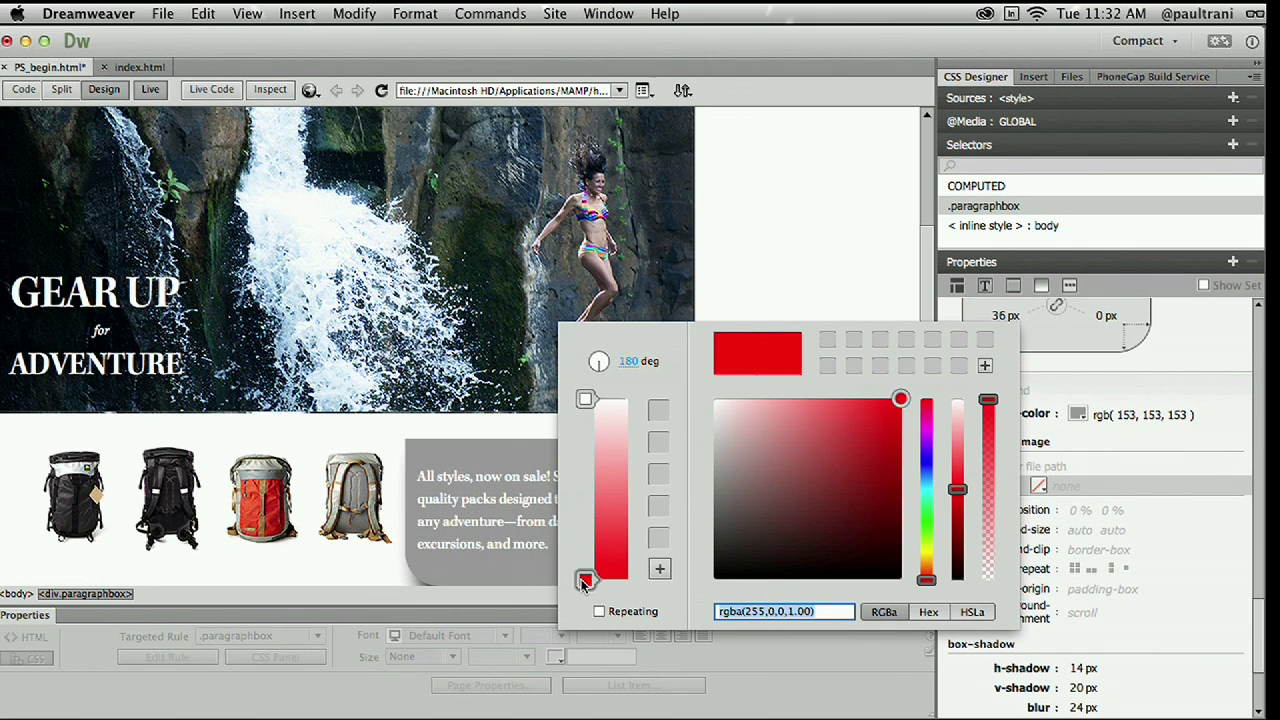
pyautogui.moveTo(793, 429); pyautogui.dragTo(657, 357)
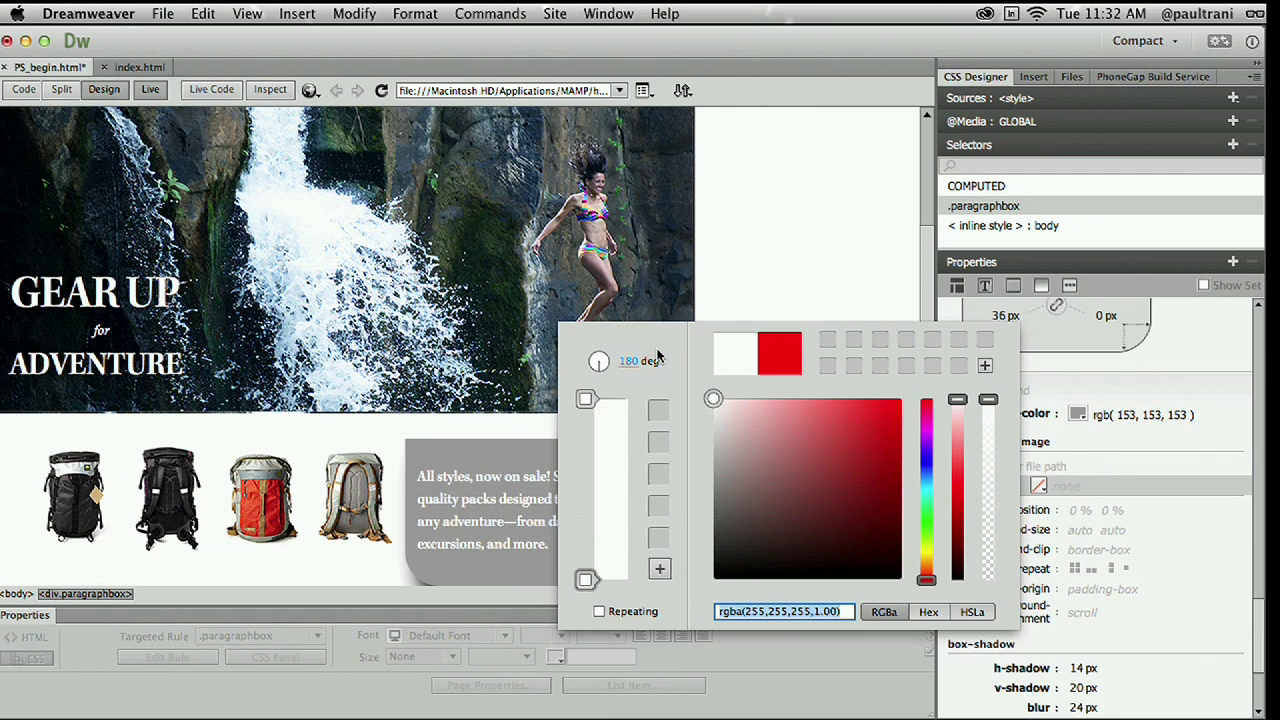
pyautogui.moveTo(841, 480); pyautogui.dragTo(652, 476)
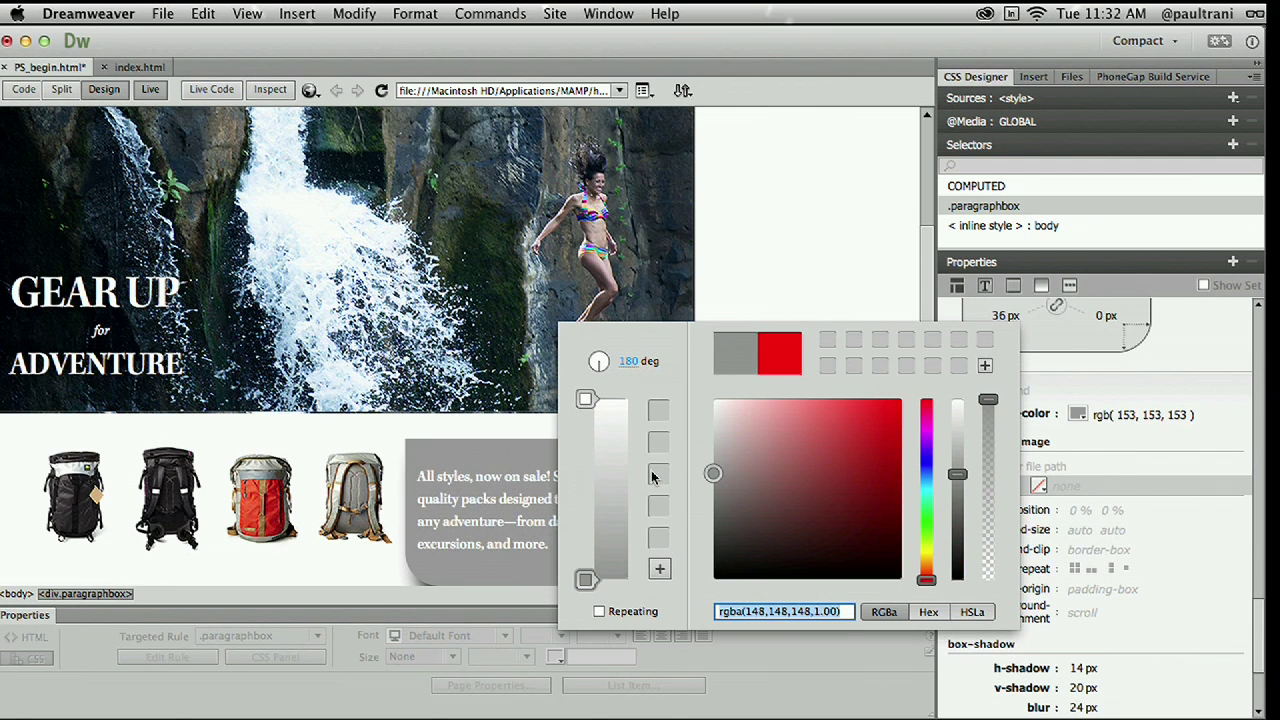
pyautogui.press('Return')
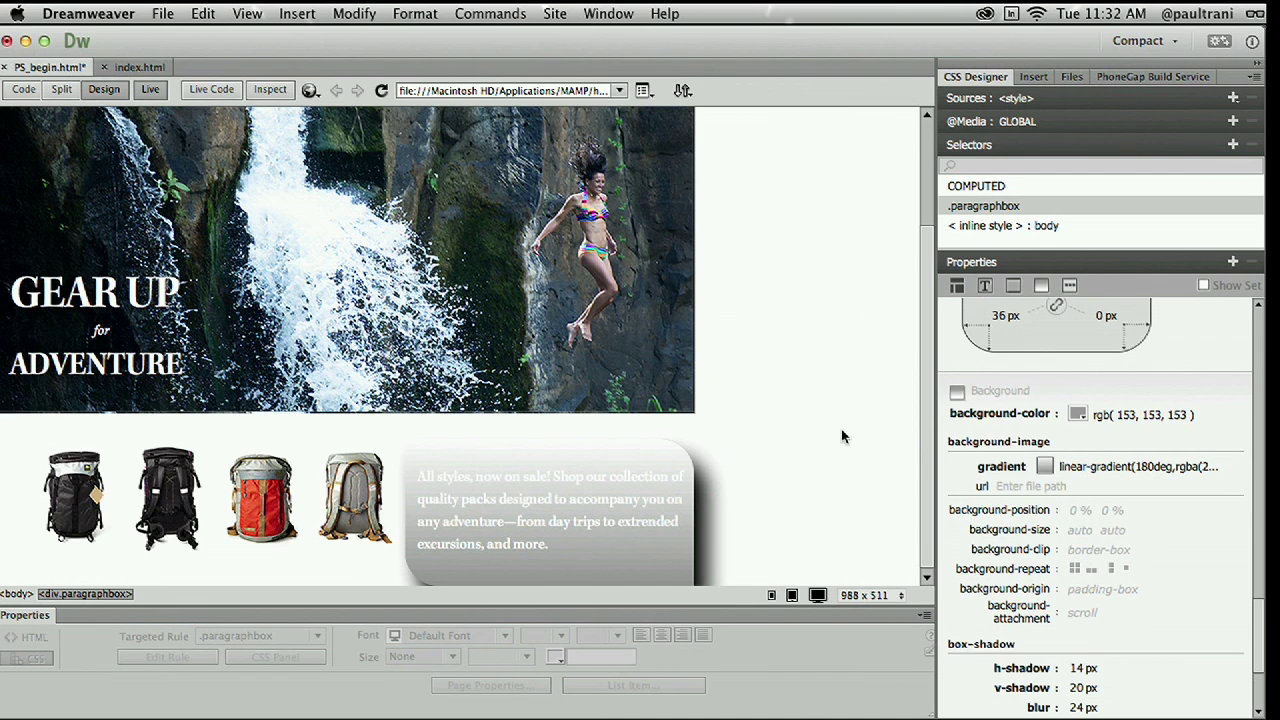
pyautogui.scroll(5, 1014, 434)
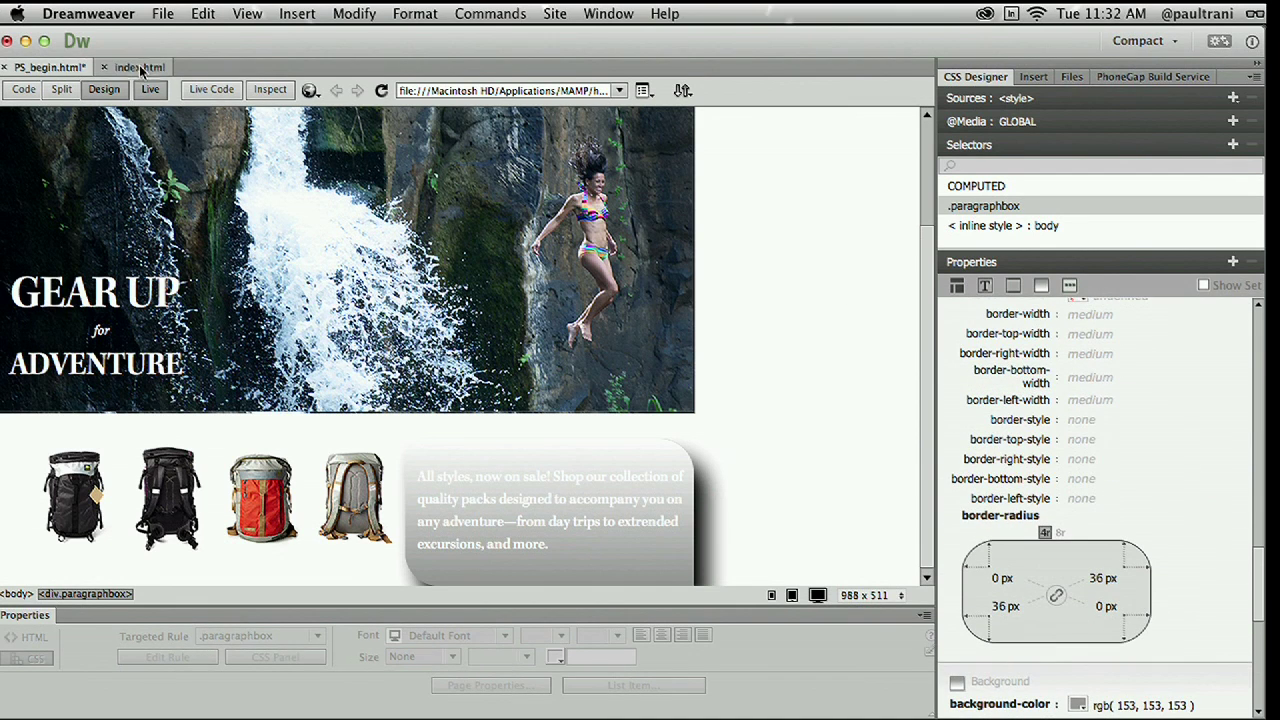
pyautogui.click(932, 203)
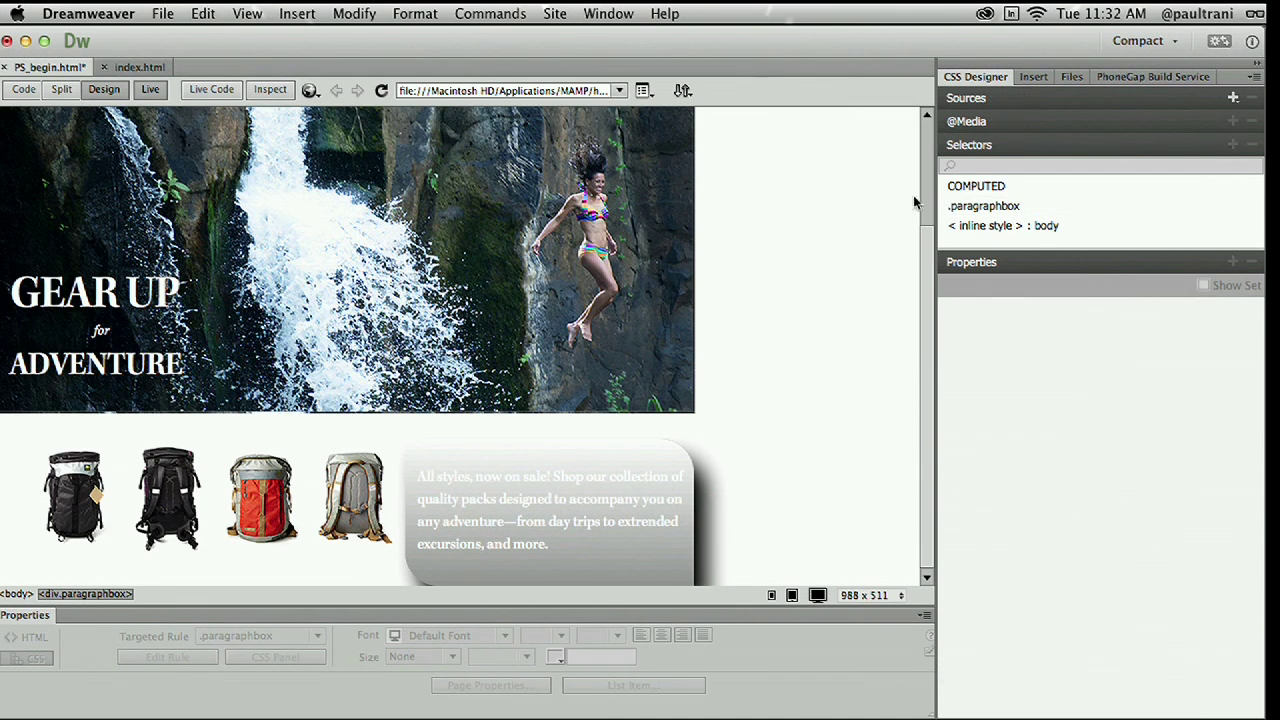
# - Switch to index.html and select the GEAR UP hero heading to display its .heroTitleTop rule
pyautogui.click(137, 68)
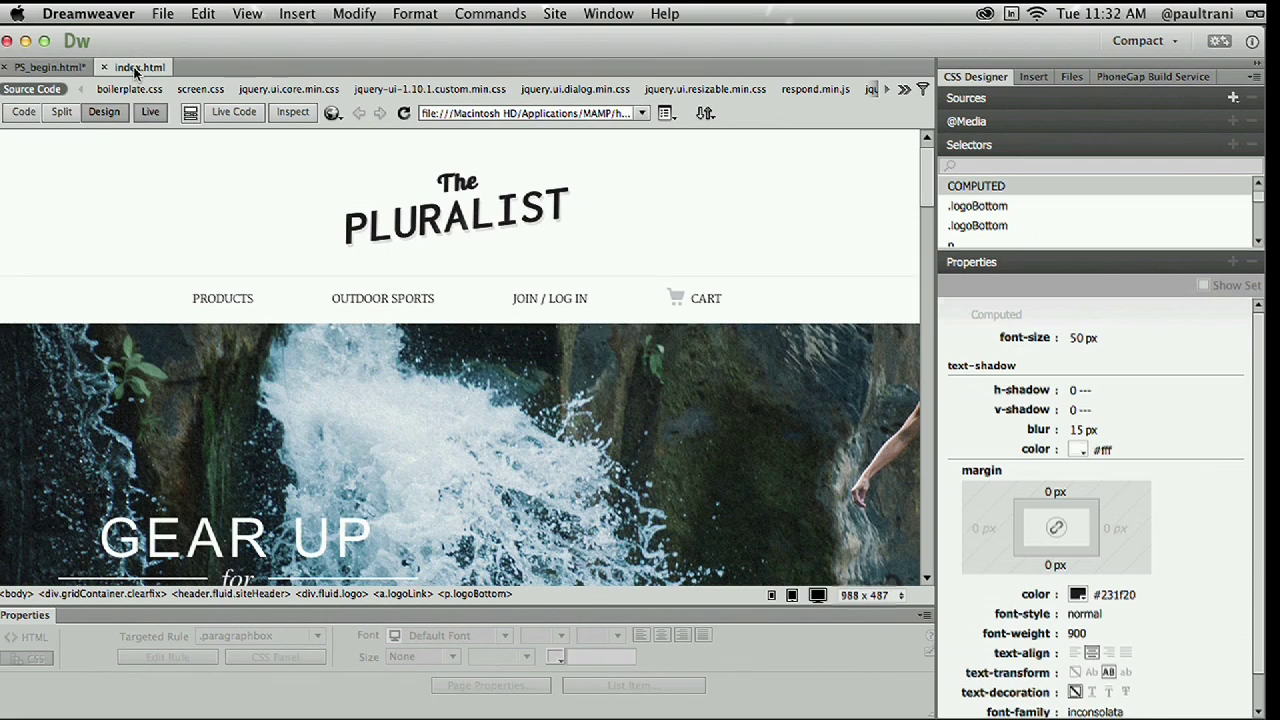
pyautogui.scroll(-2, 352, 143)
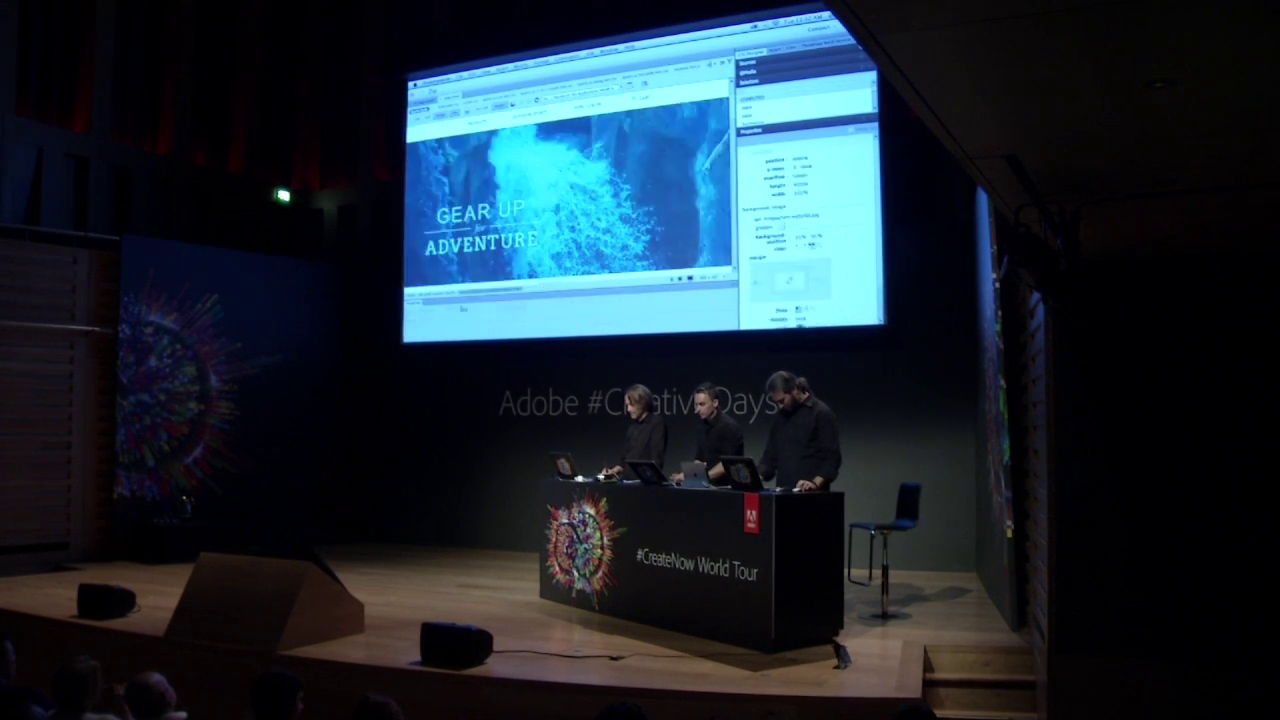
pyautogui.click(470, 212)
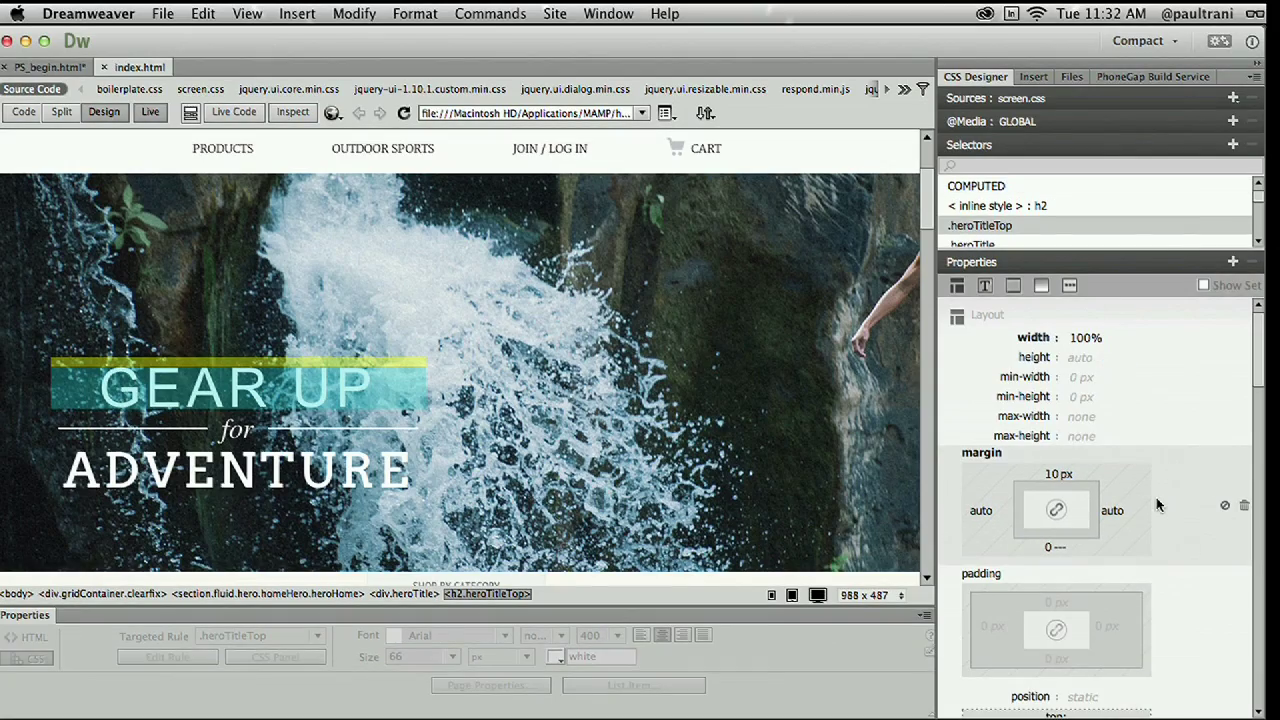
# - Show only the set properties of .heroTitleTop and add the serif fonts Adamina and Abril Fatface from Adobe Edge Web Fonts
pyautogui.click(1203, 286)
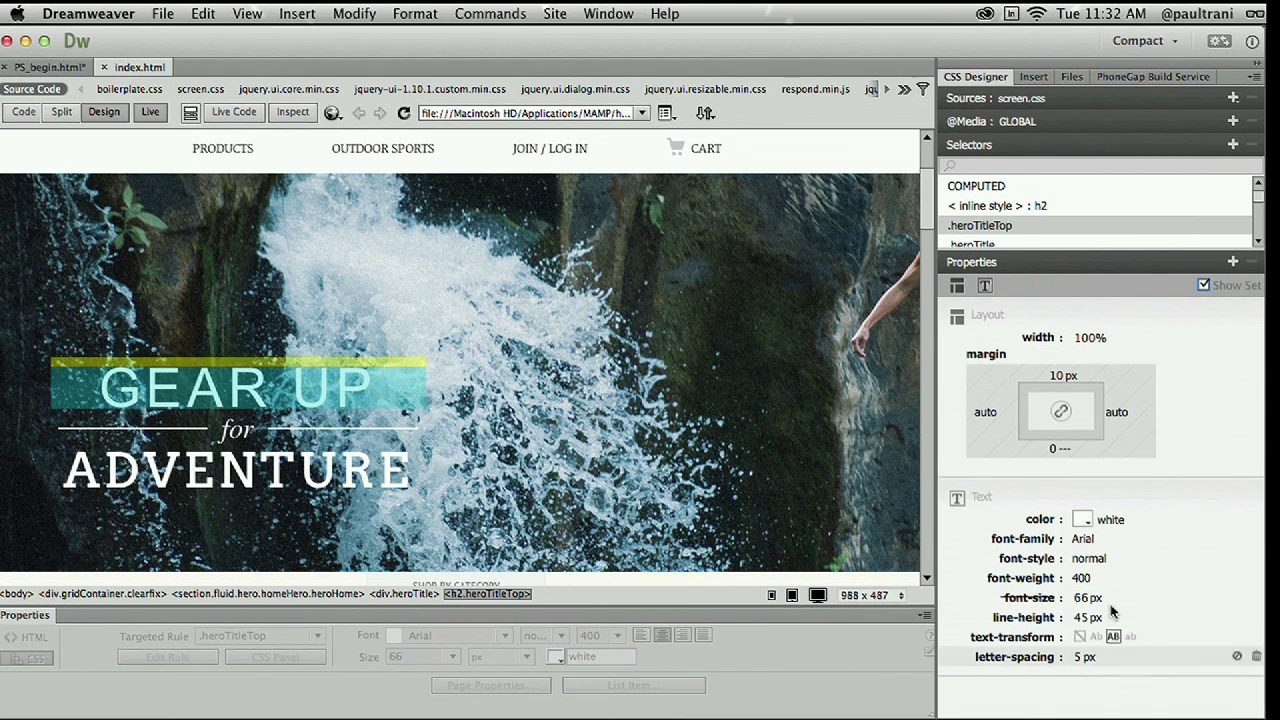
pyautogui.click(1082, 538)
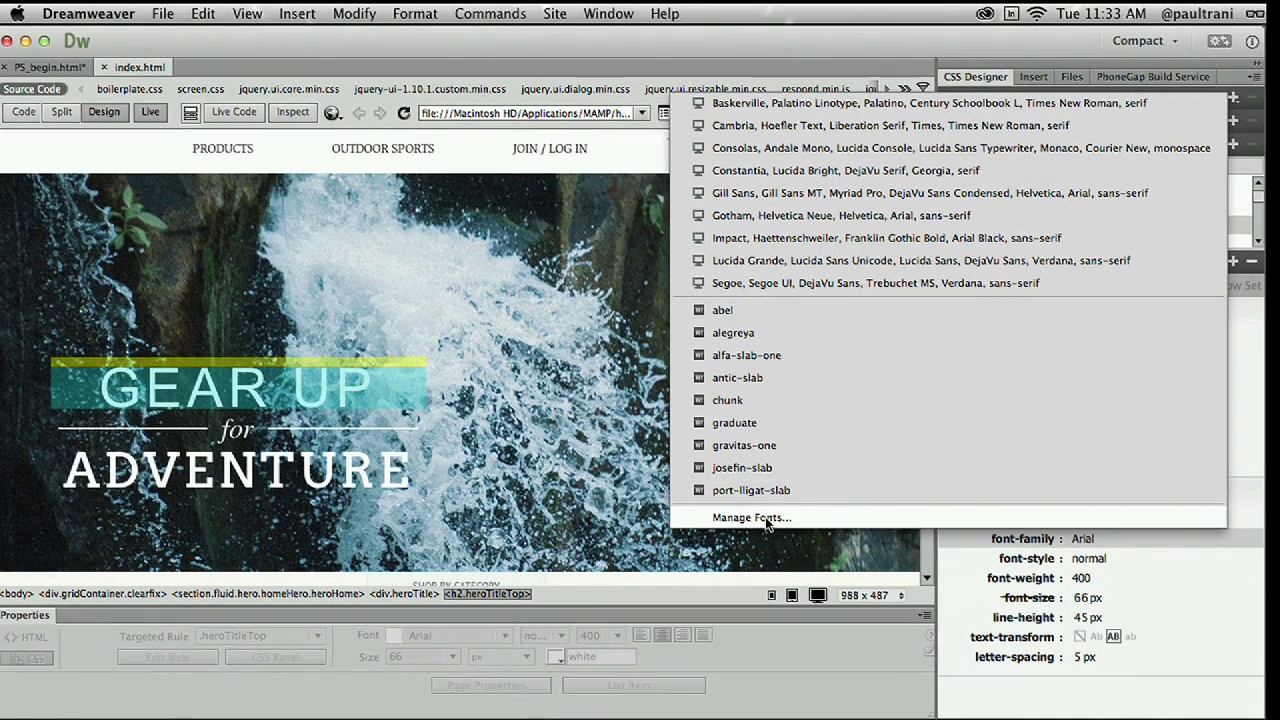
pyautogui.click(765, 518)
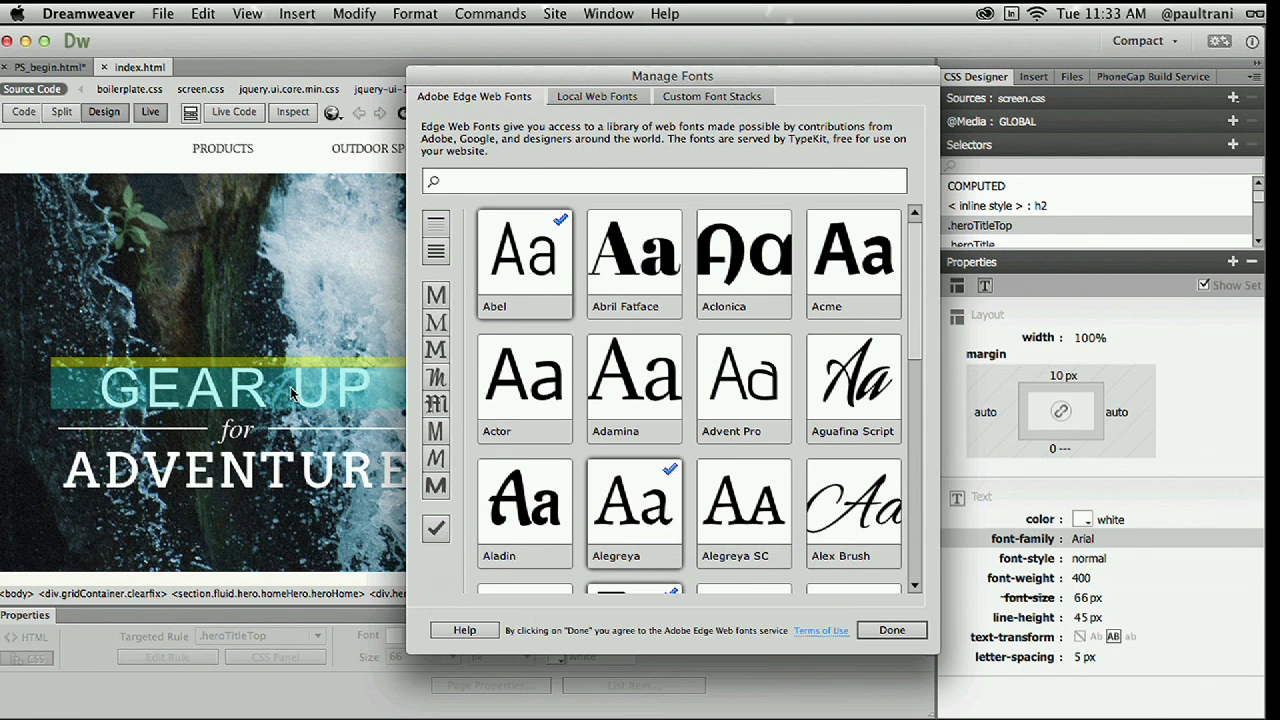
pyautogui.click(436, 322)
pyautogui.click(648, 258)
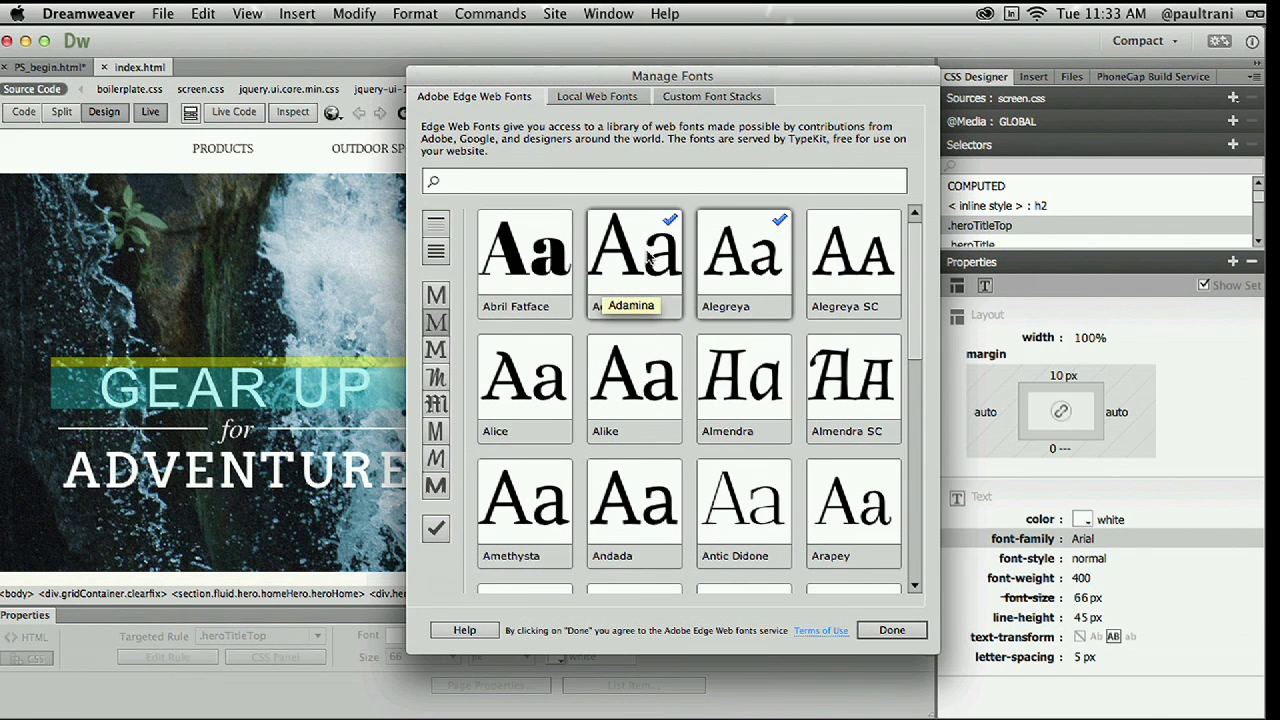
pyautogui.click(556, 285)
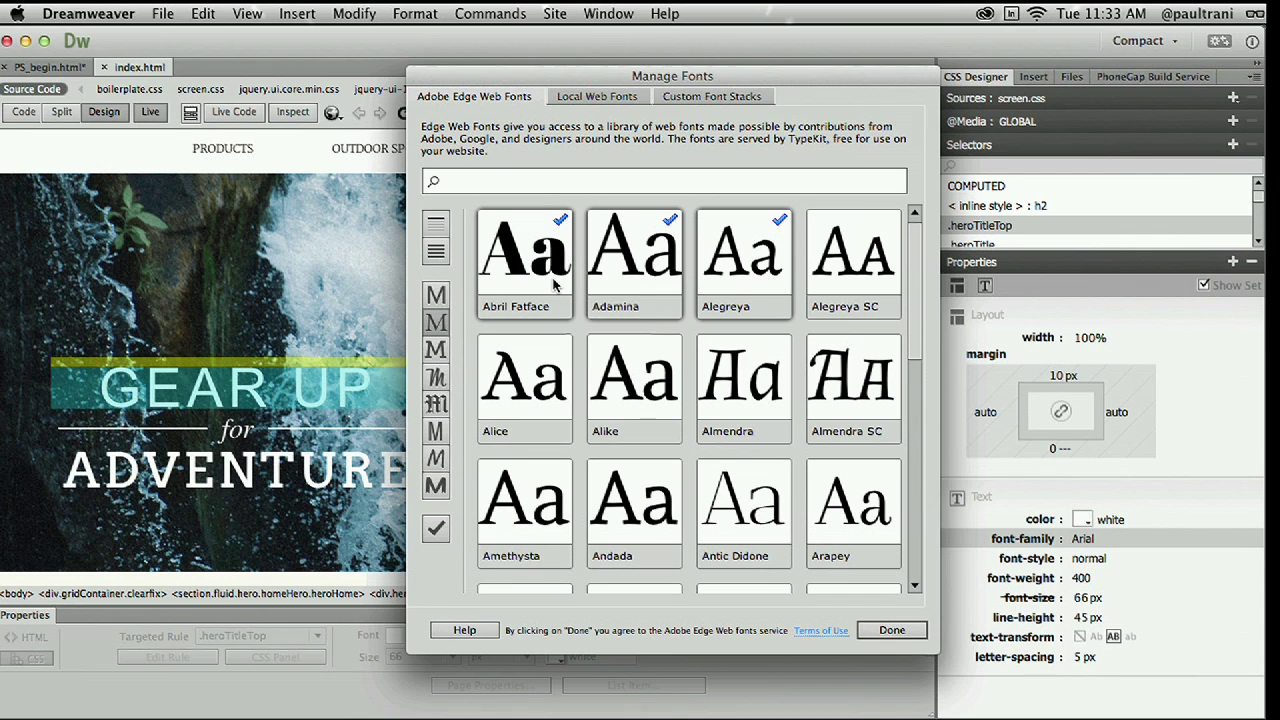
# - Search the web font library for Comic, then set the GEAR UP heading's font-family to gravitas-one
pyautogui.click(487, 181)
pyautogui.write('Comic')
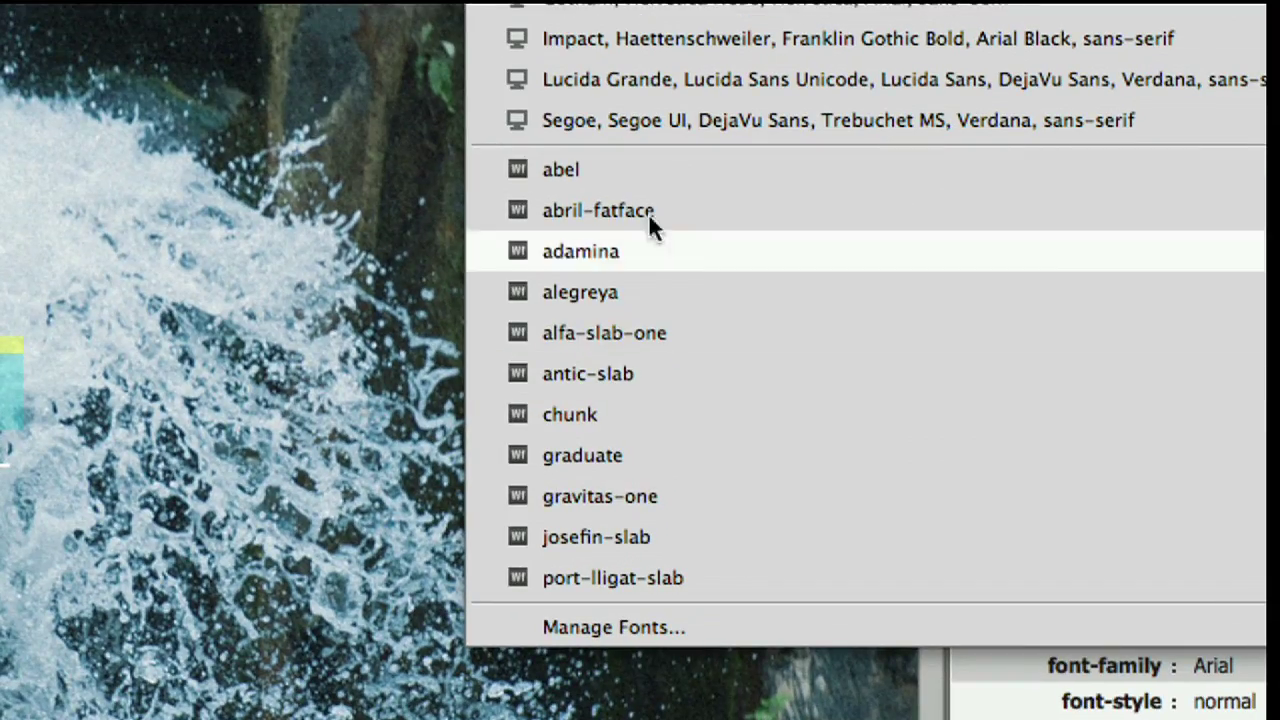
pyautogui.click(563, 496)
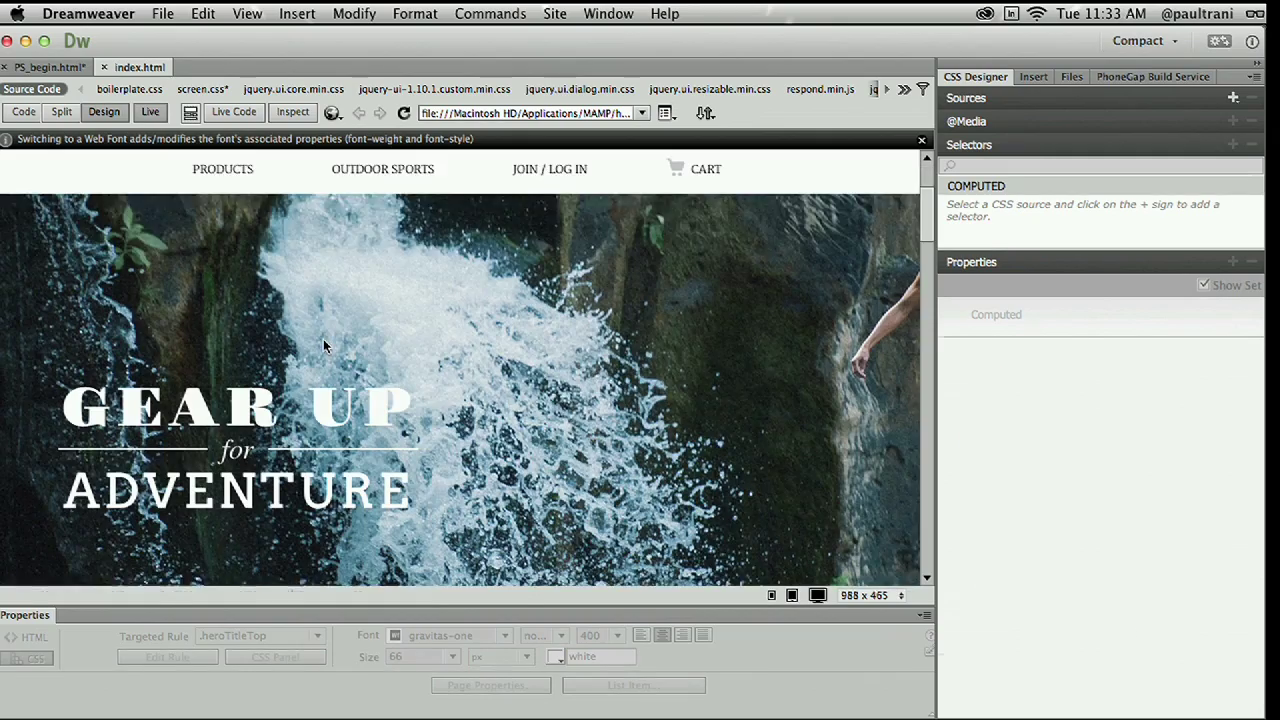
# - Preview index.html in the Chrome browser without saving the modified files
pyautogui.click(100, 415)
pyautogui.scroll(-2, 100, 415)
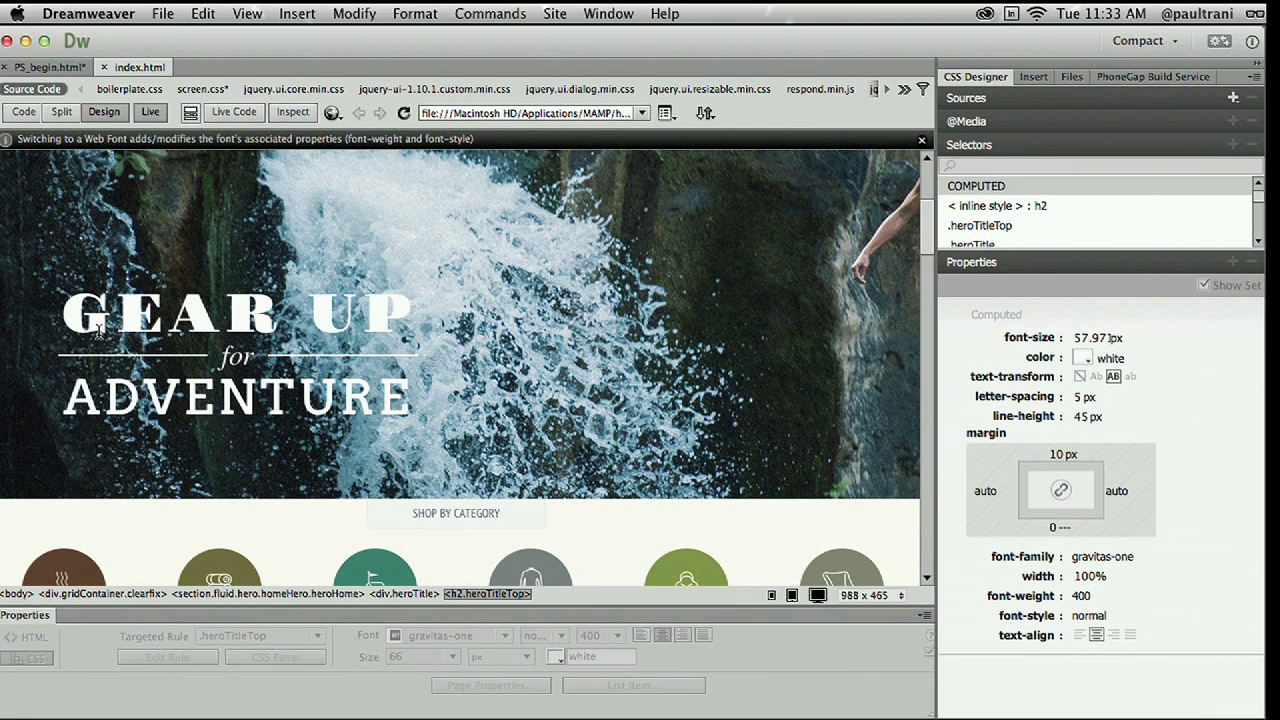
pyautogui.hotkey('alt', 'F12')
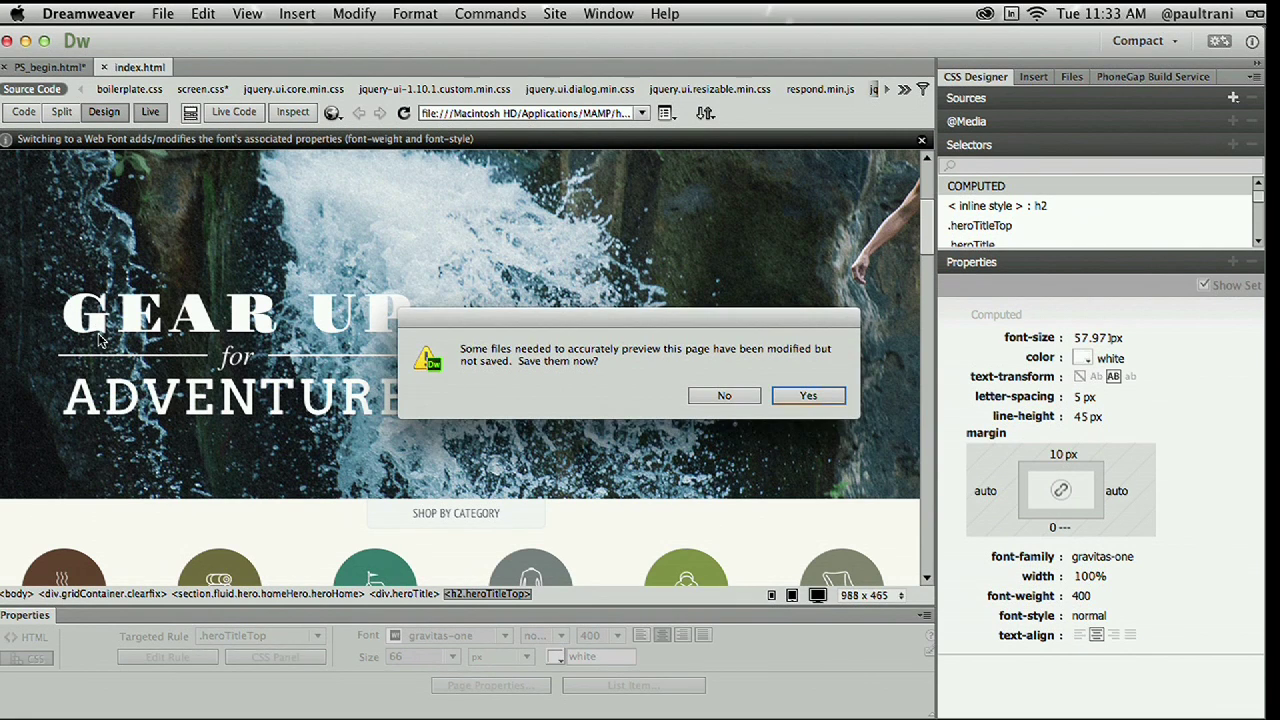
pyautogui.click(717, 396)
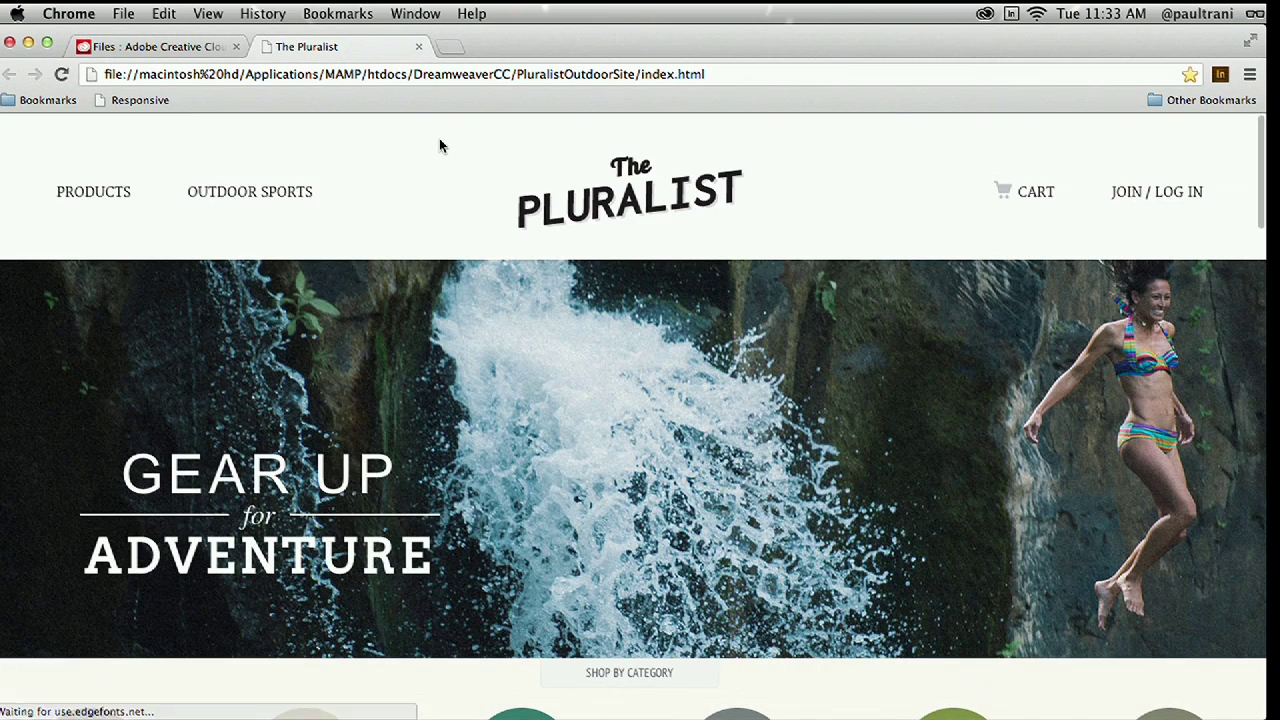
# - Open the site's Outdoor Sports page and examine its Outdoor Adventures banner and camping section
pyautogui.click(262, 200)
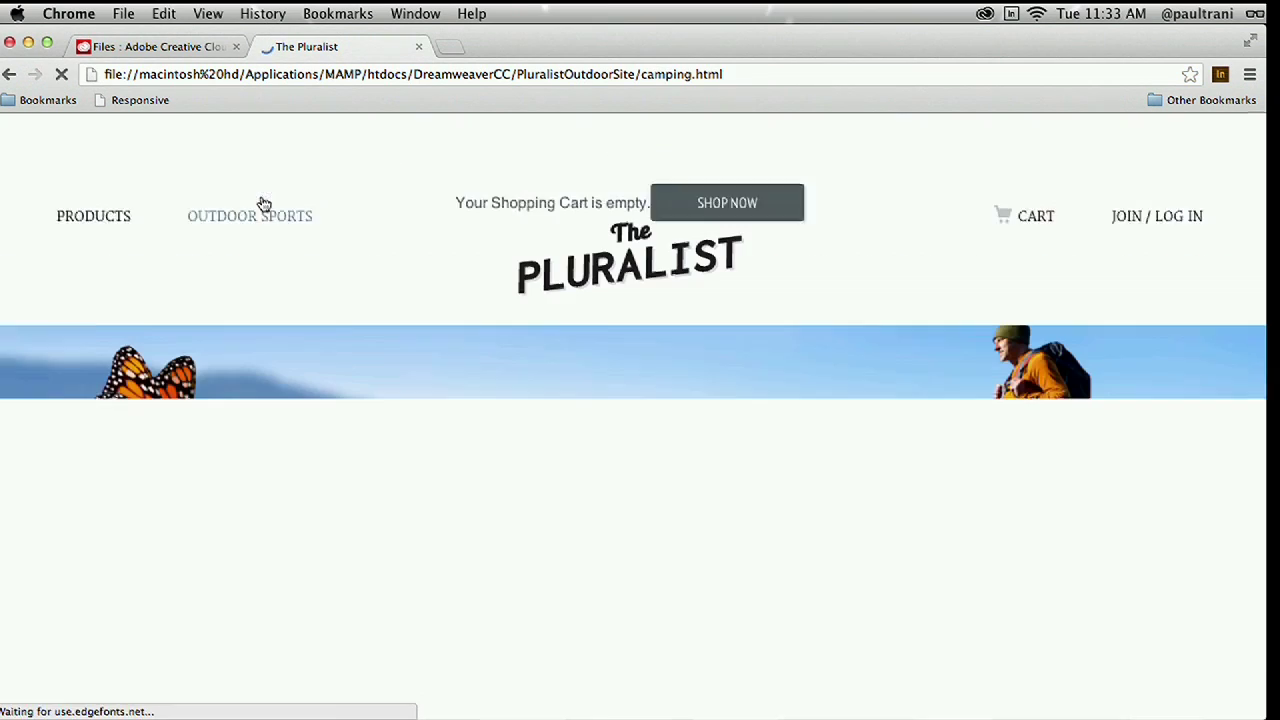
pyautogui.scroll(-3, 640, 286)
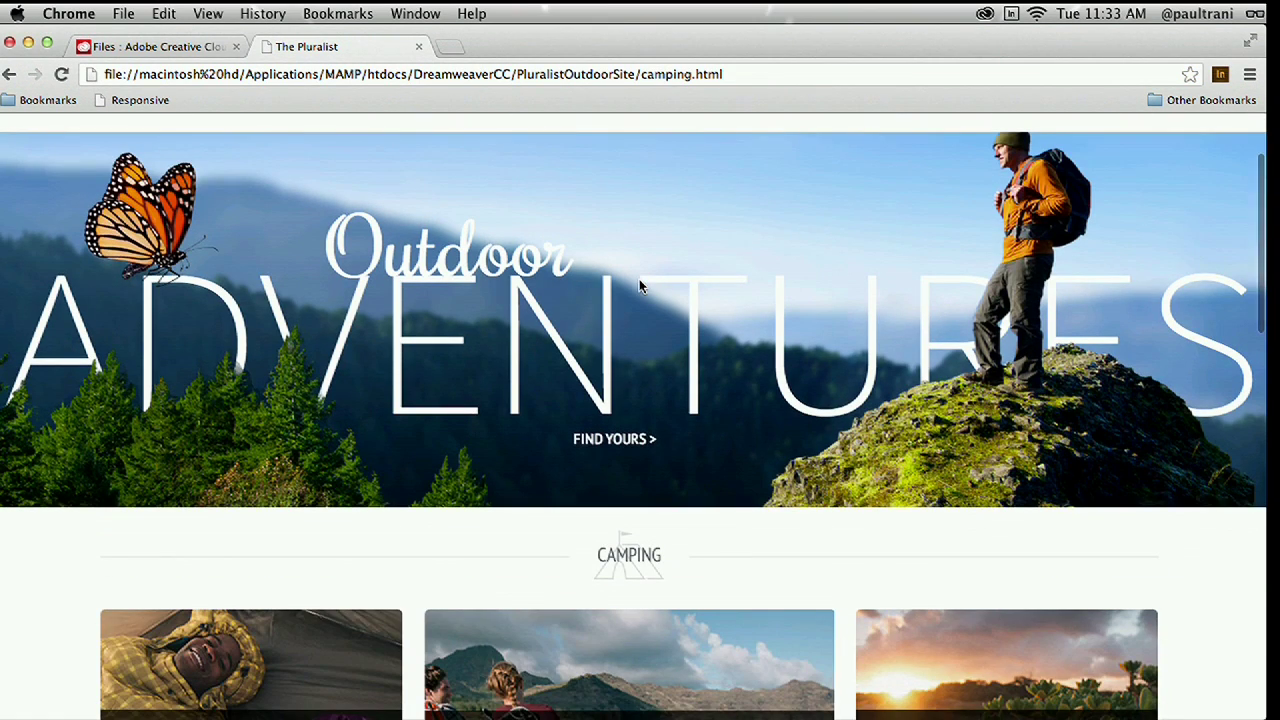
pyautogui.scroll(-2, 640, 286)
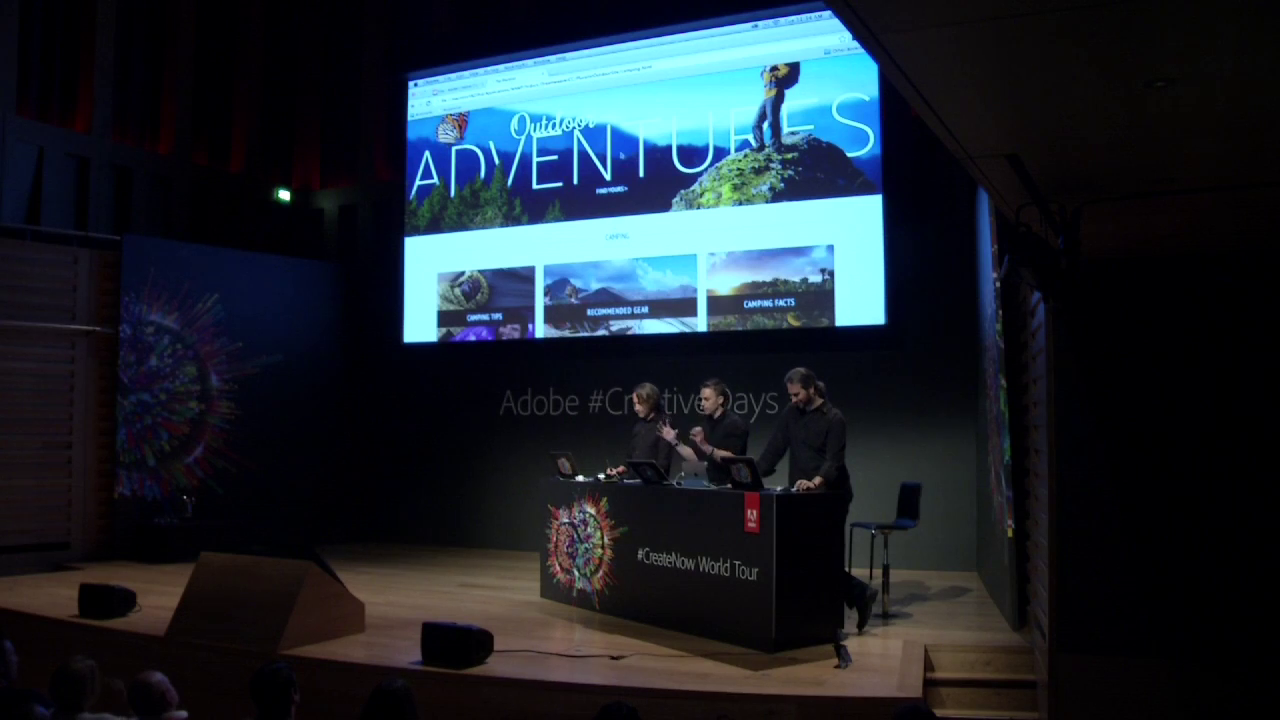
pyautogui.scroll(-2, 645, 180)
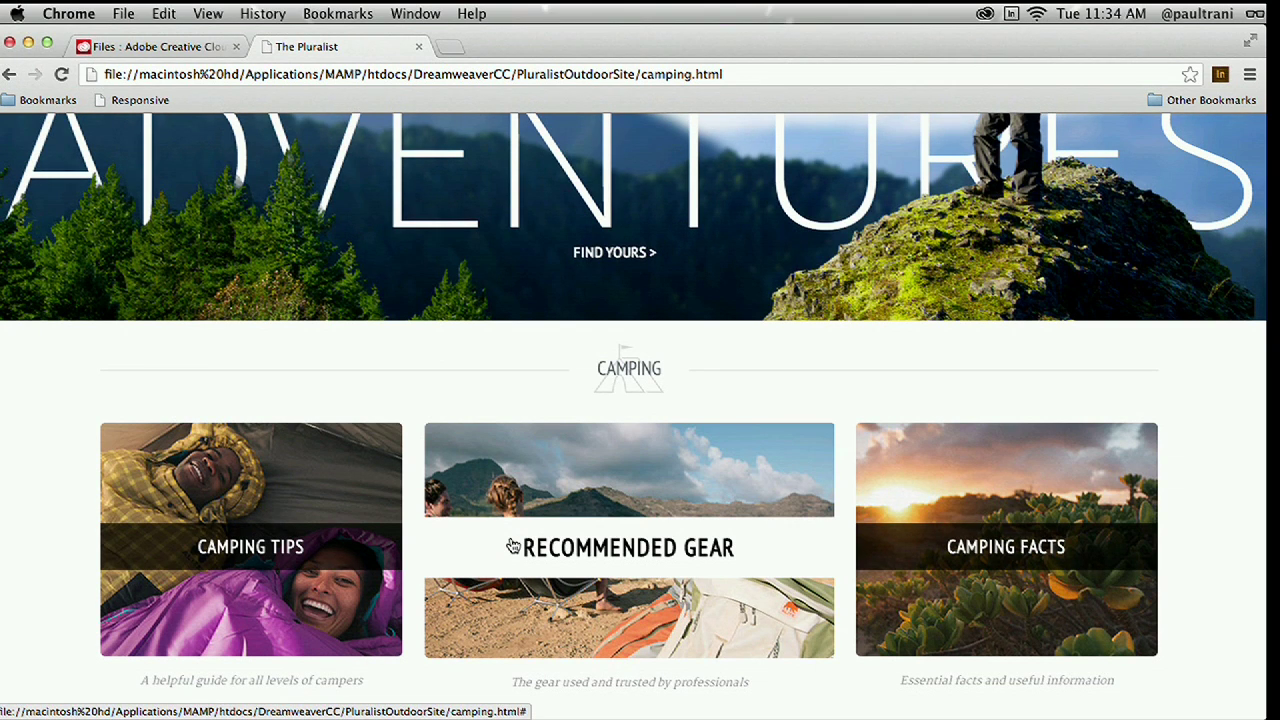
pyautogui.scroll(3, 512, 545)
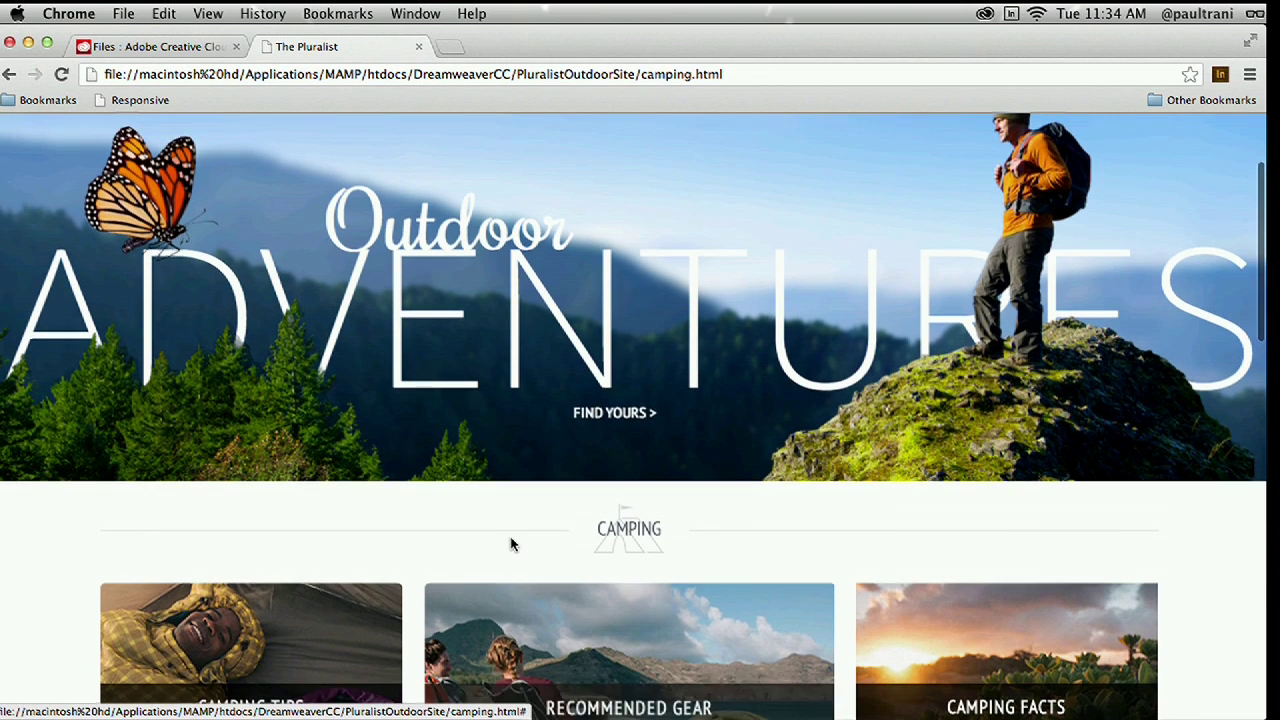
pyautogui.scroll(3, 510, 540)
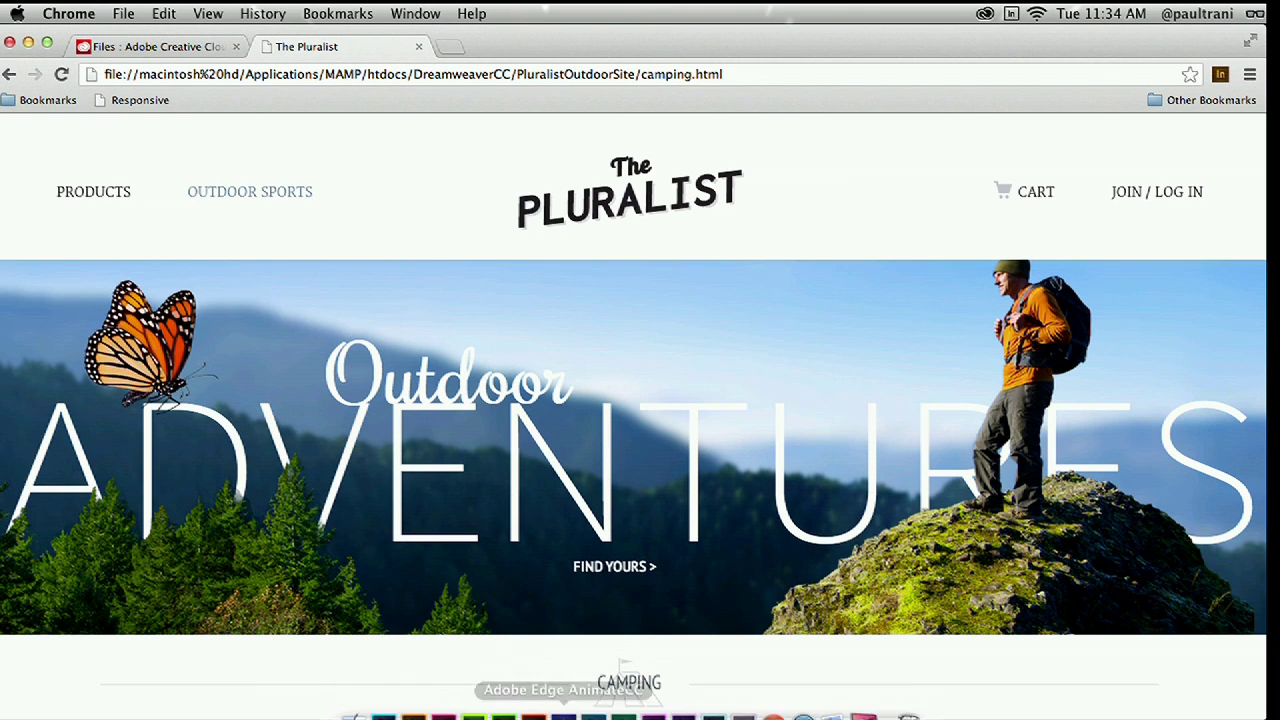
# - Switch to Edge Animate and give the GearUp stage a medium blue background
pyautogui.click(561, 704)
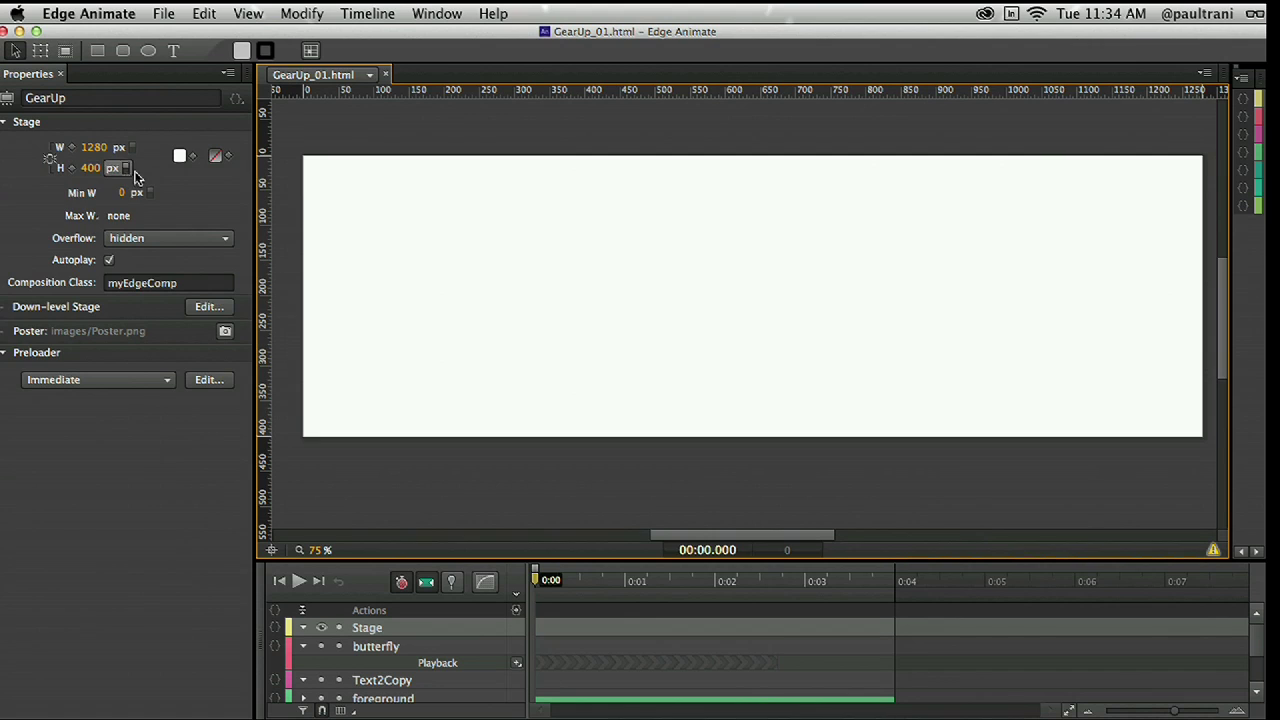
pyautogui.click(180, 157)
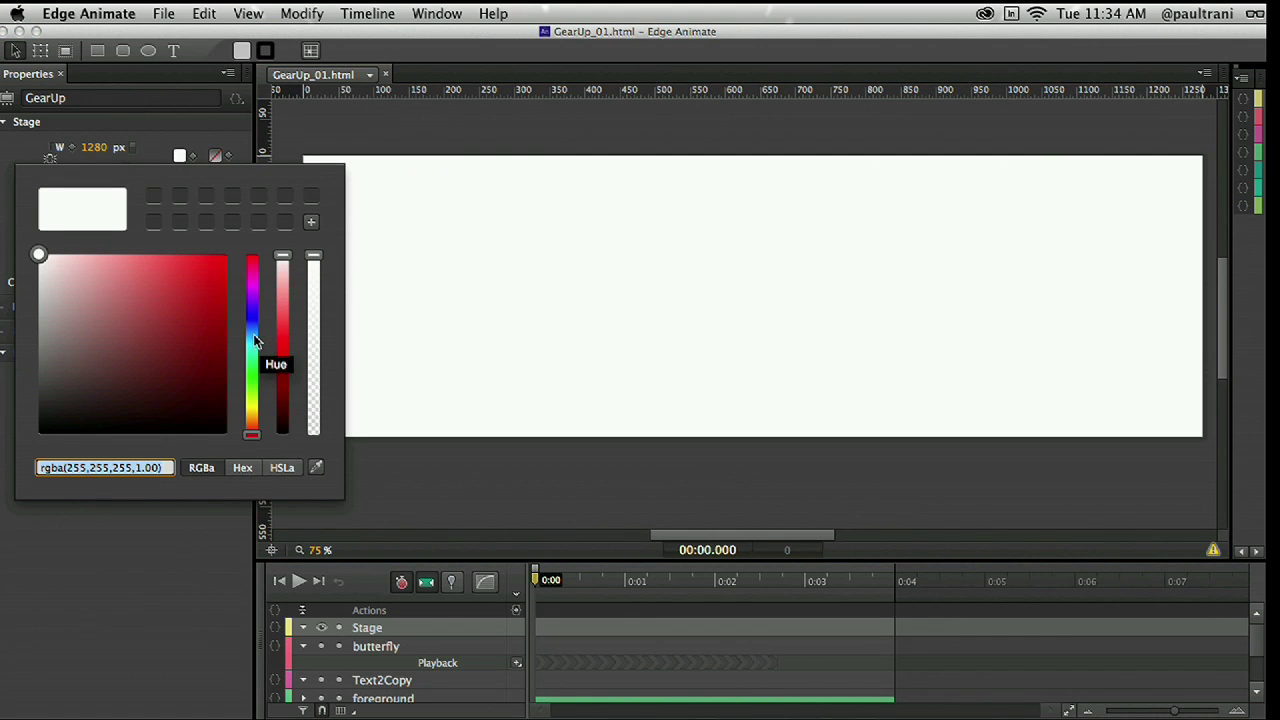
pyautogui.moveTo(250, 340); pyautogui.dragTo(251, 326)
pyautogui.moveTo(92, 288); pyautogui.dragTo(141, 303)
pyautogui.click(478, 175)
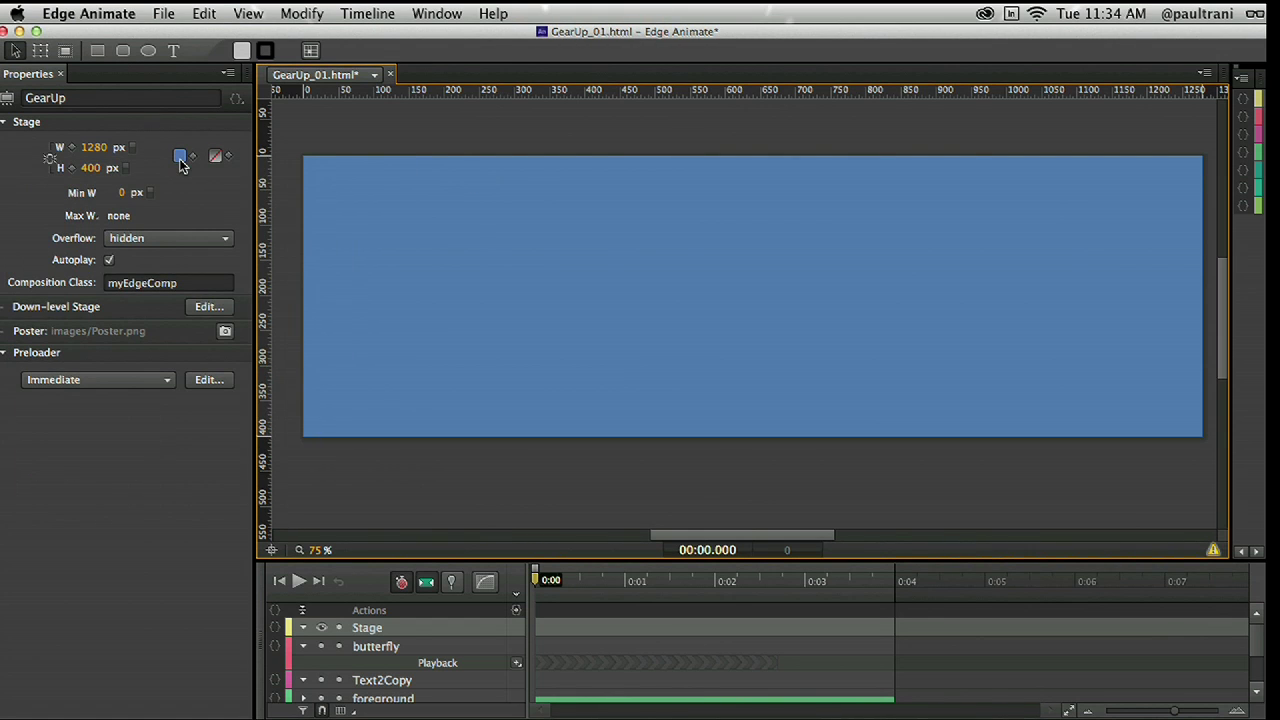
# - Add the text "Outdoor" to the middle of the stage at about X 458 px, Y 107 px
pyautogui.moveTo(178, 158)
pyautogui.click(173, 50)
pyautogui.click(624, 231)
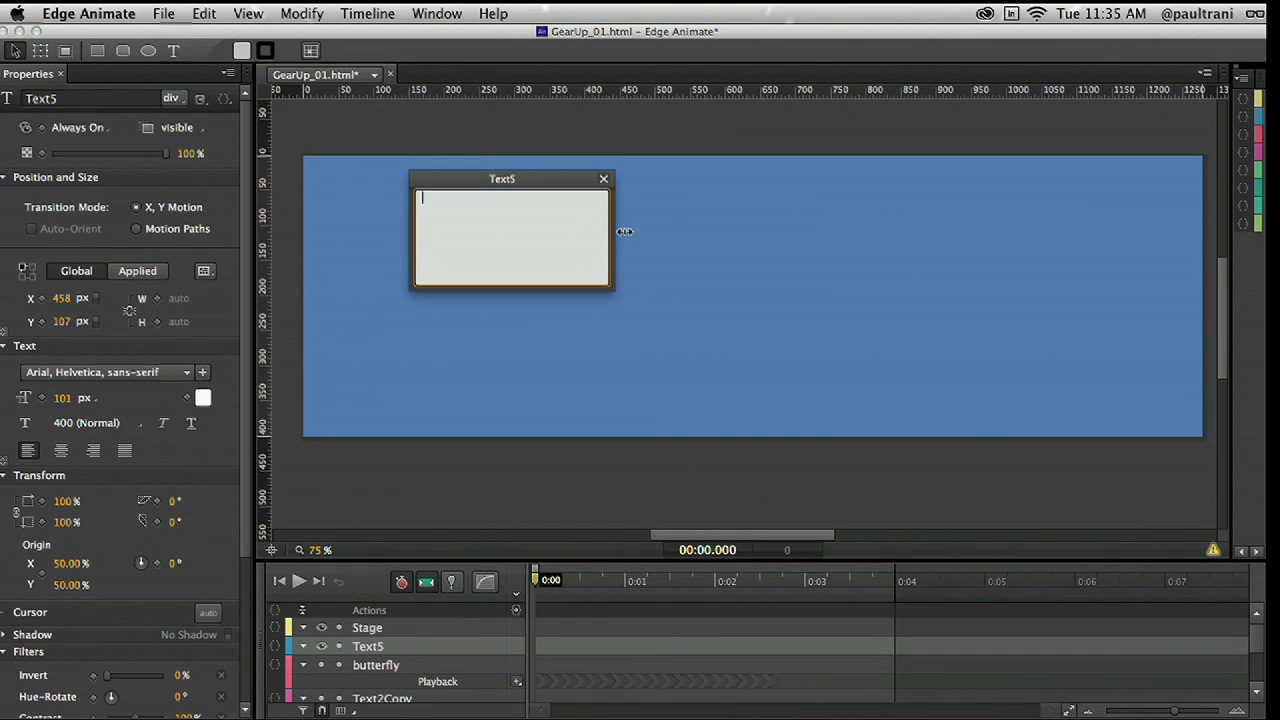
pyautogui.write('Outdoor')
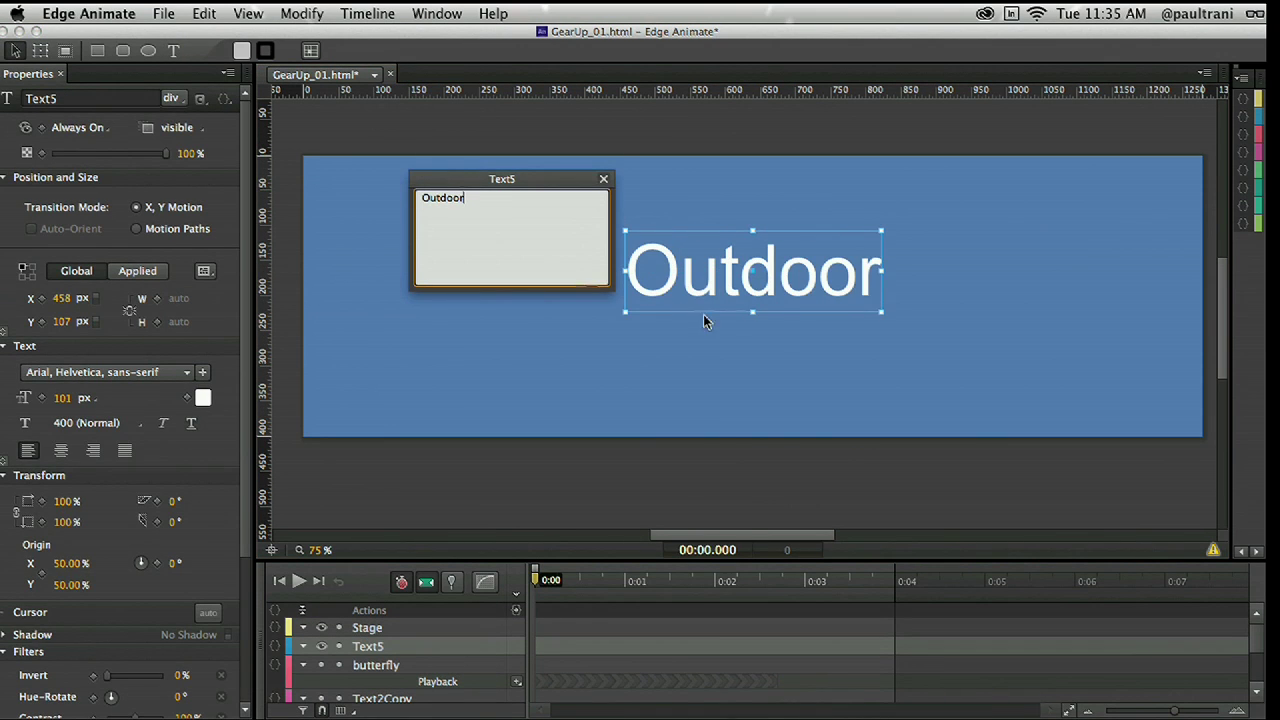
pyautogui.press('Escape')
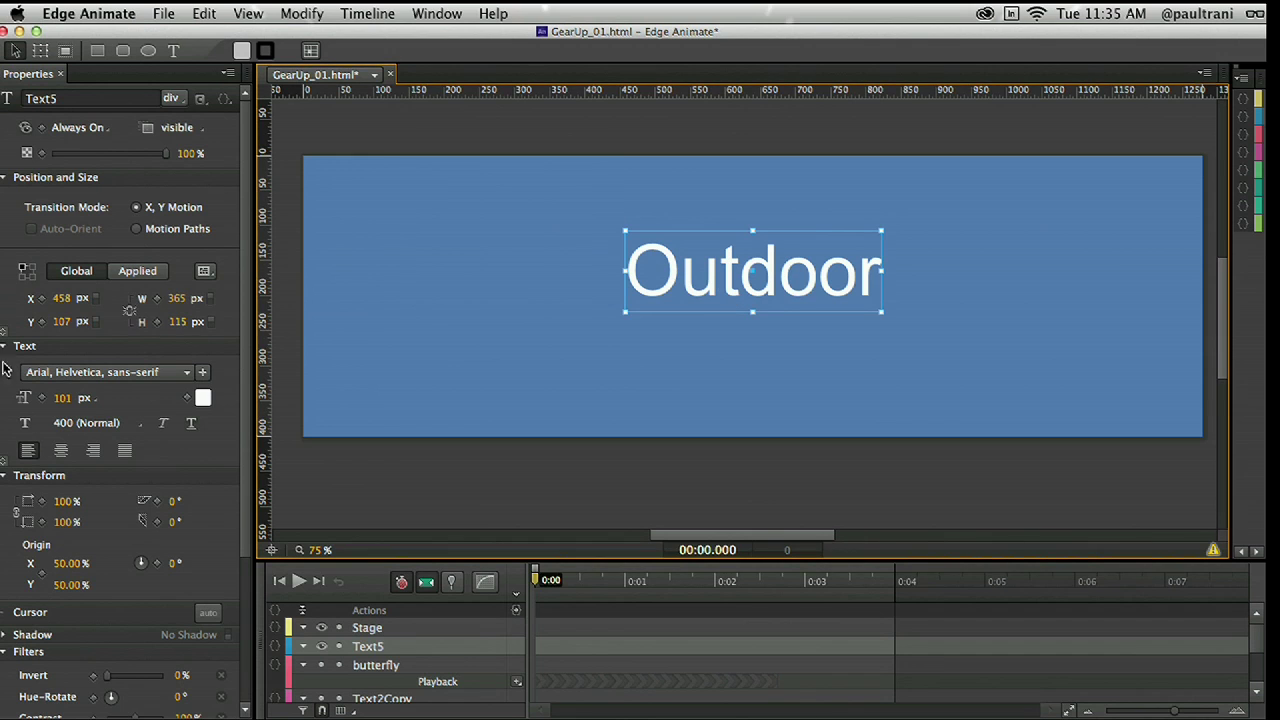
# - Add the script font Alex Brush from Edge Web Fonts and apply it to the Outdoor text
pyautogui.click(62, 376)
pyautogui.click(65, 697)
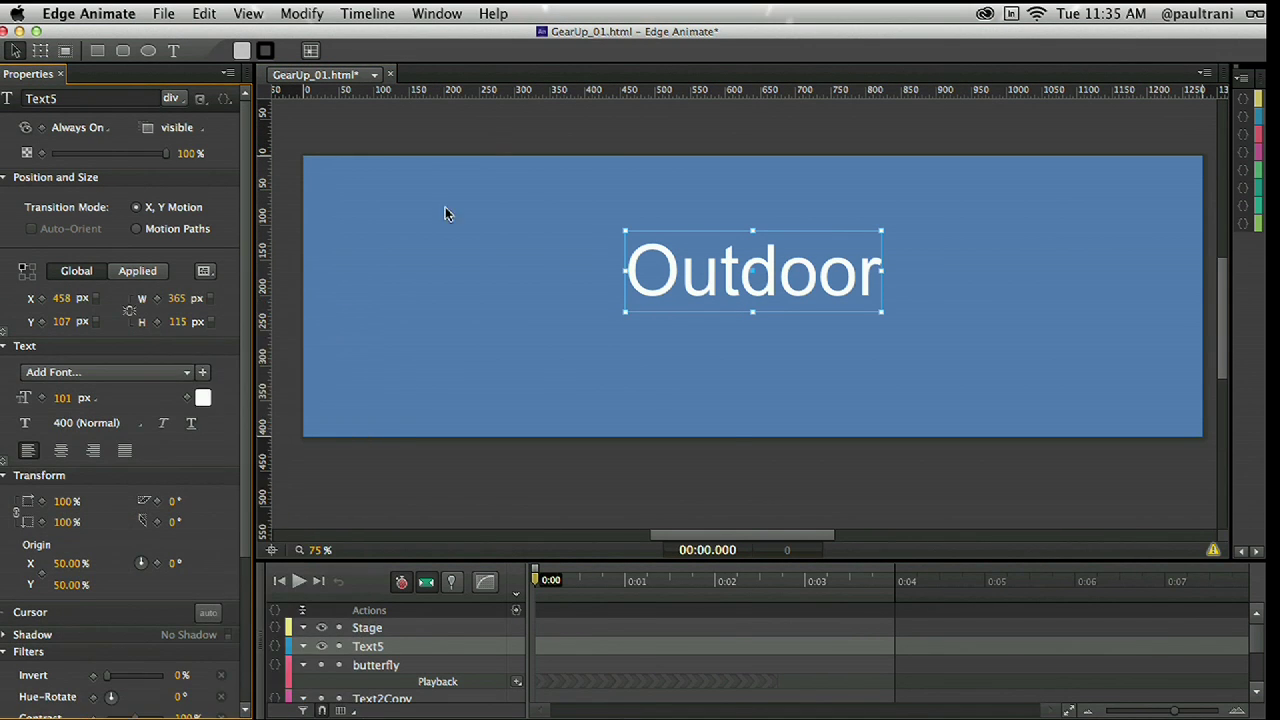
pyautogui.moveTo(508, 230); pyautogui.dragTo(462, 180)
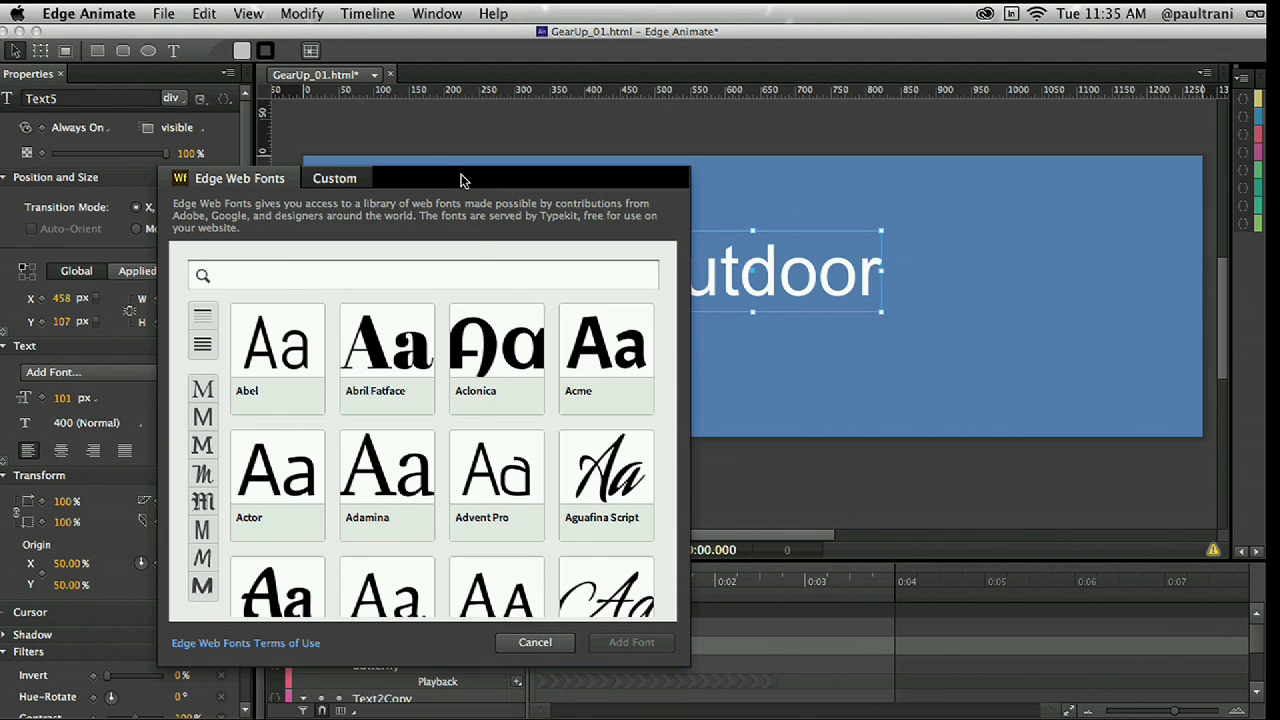
pyautogui.click(203, 475)
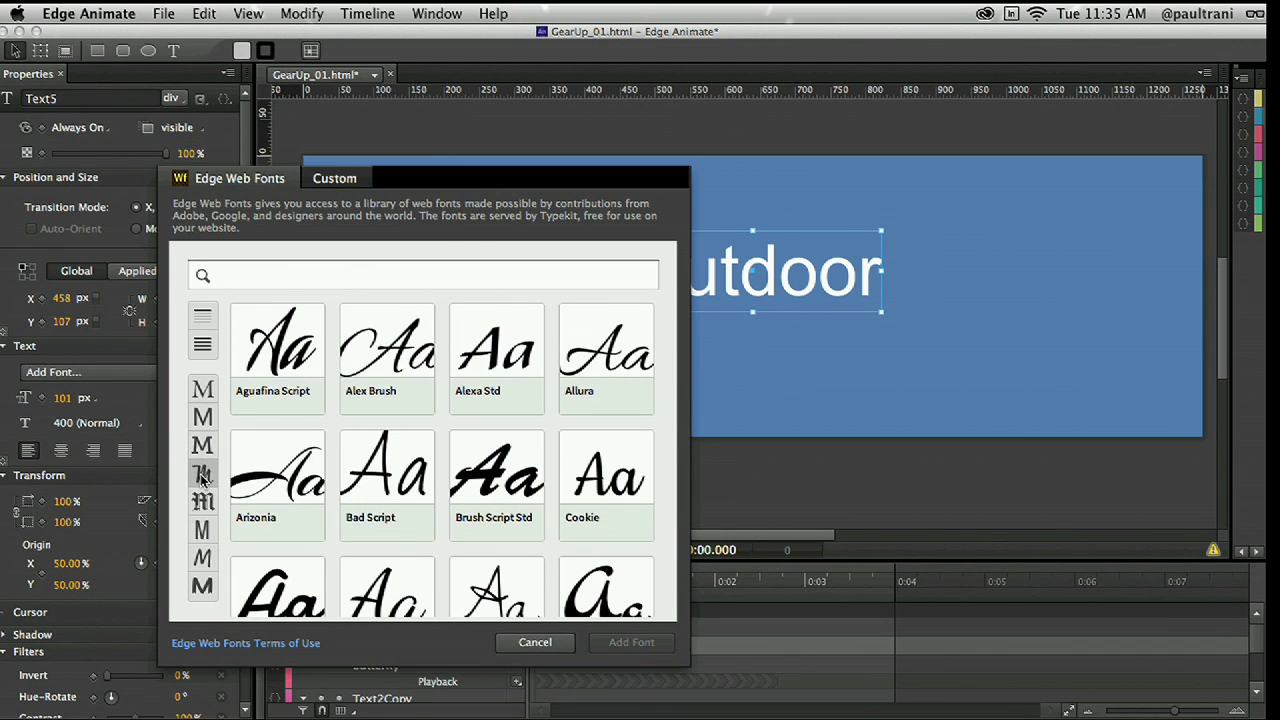
pyautogui.click(372, 344)
pyautogui.moveTo(466, 177); pyautogui.dragTo(366, 146)
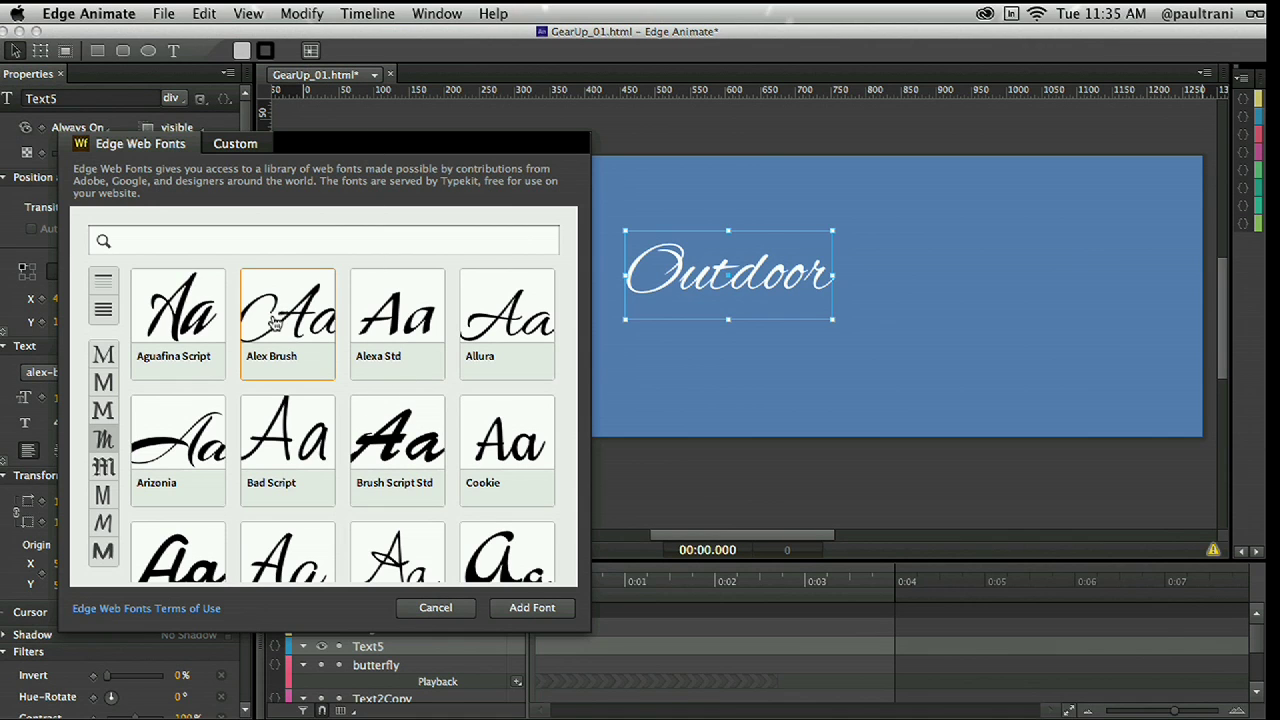
pyautogui.click(517, 606)
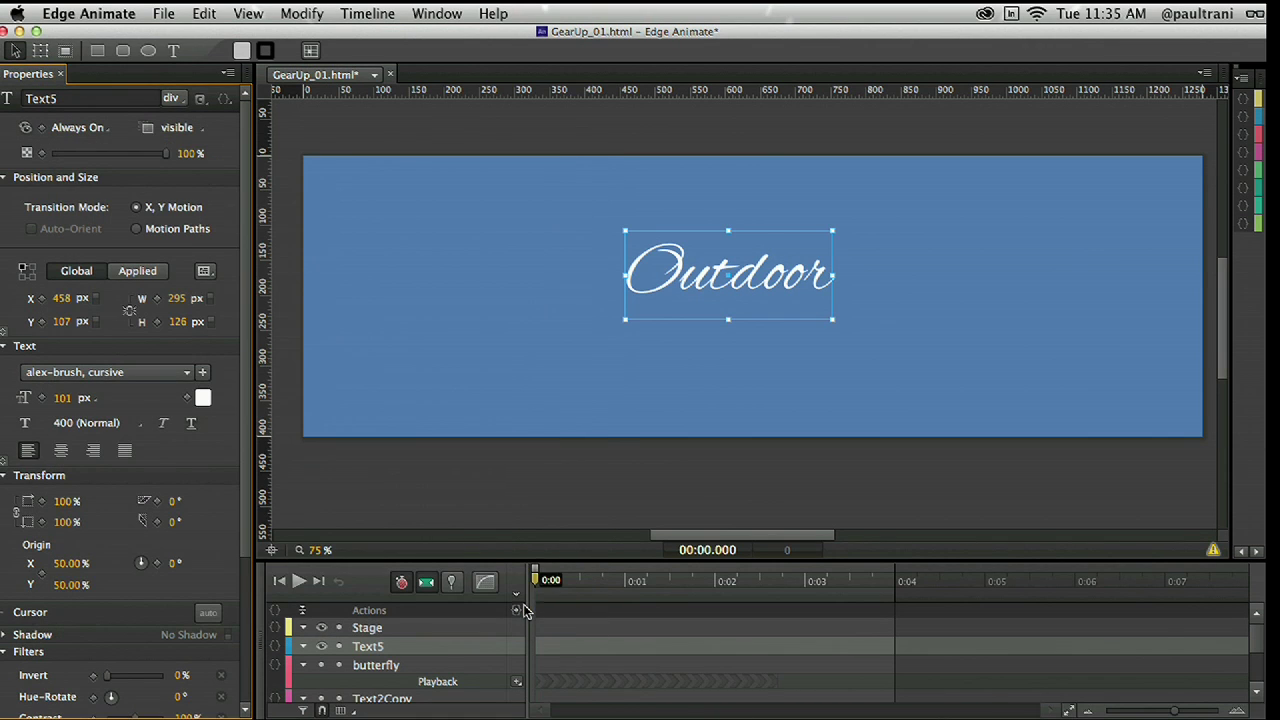
# - Show the Text2Copy element and place the Outdoor text just above ADVENTURES at about X 317 px, Y 61 px
pyautogui.moveTo(723, 253); pyautogui.dragTo(648, 213)
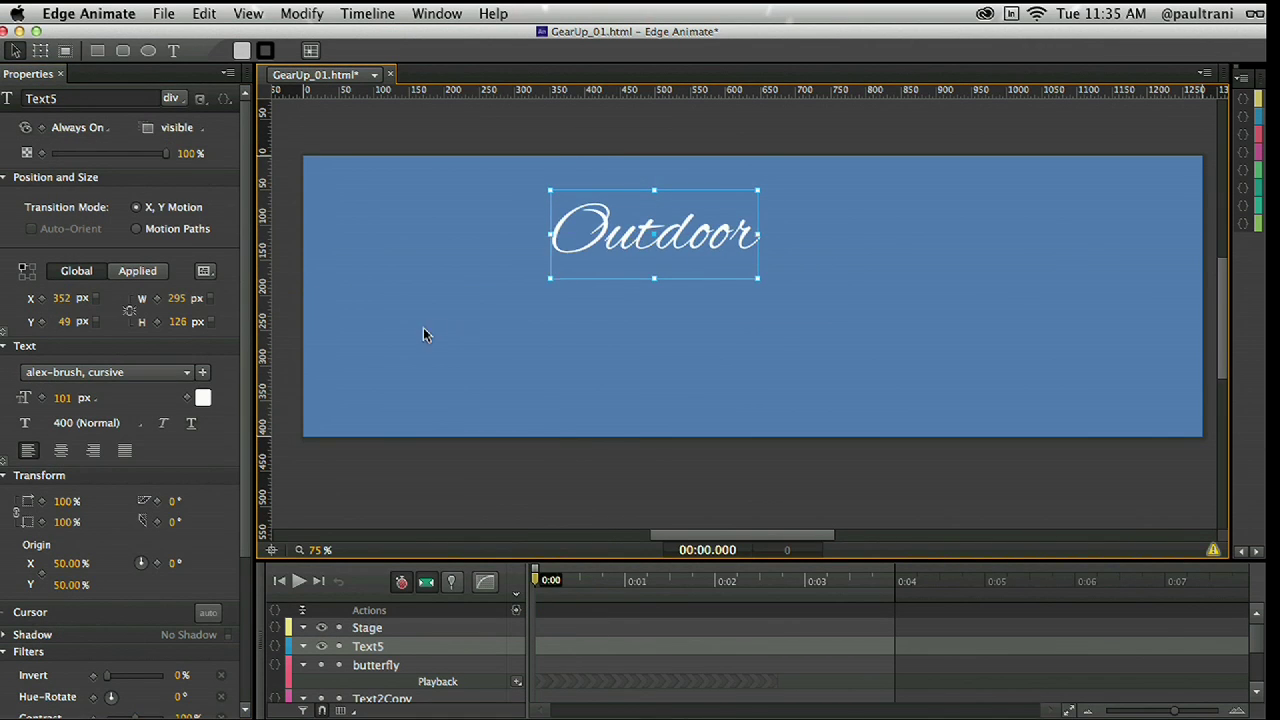
pyautogui.moveTo(437, 559); pyautogui.dragTo(430, 437)
pyautogui.click(321, 579)
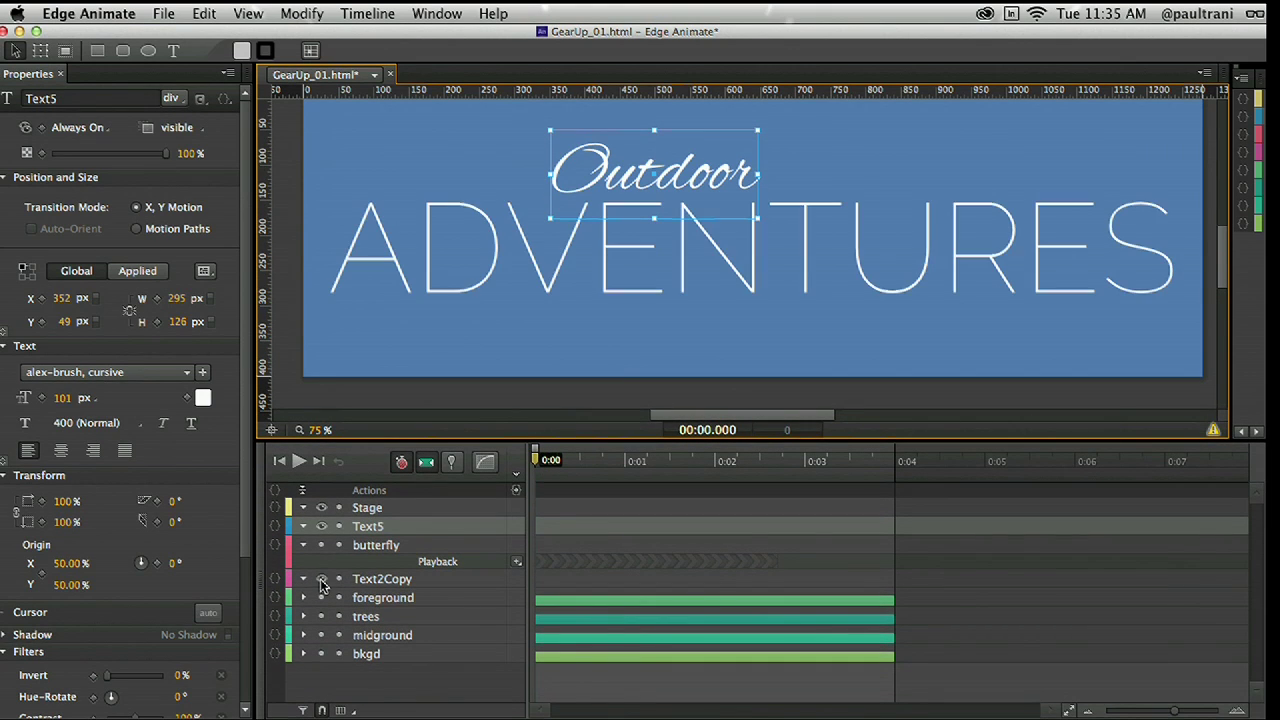
pyautogui.moveTo(591, 178)
pyautogui.mouseDown()
pyautogui.moveTo(605, 182)
pyautogui.moveTo(589, 191)
pyautogui.mouseUp()
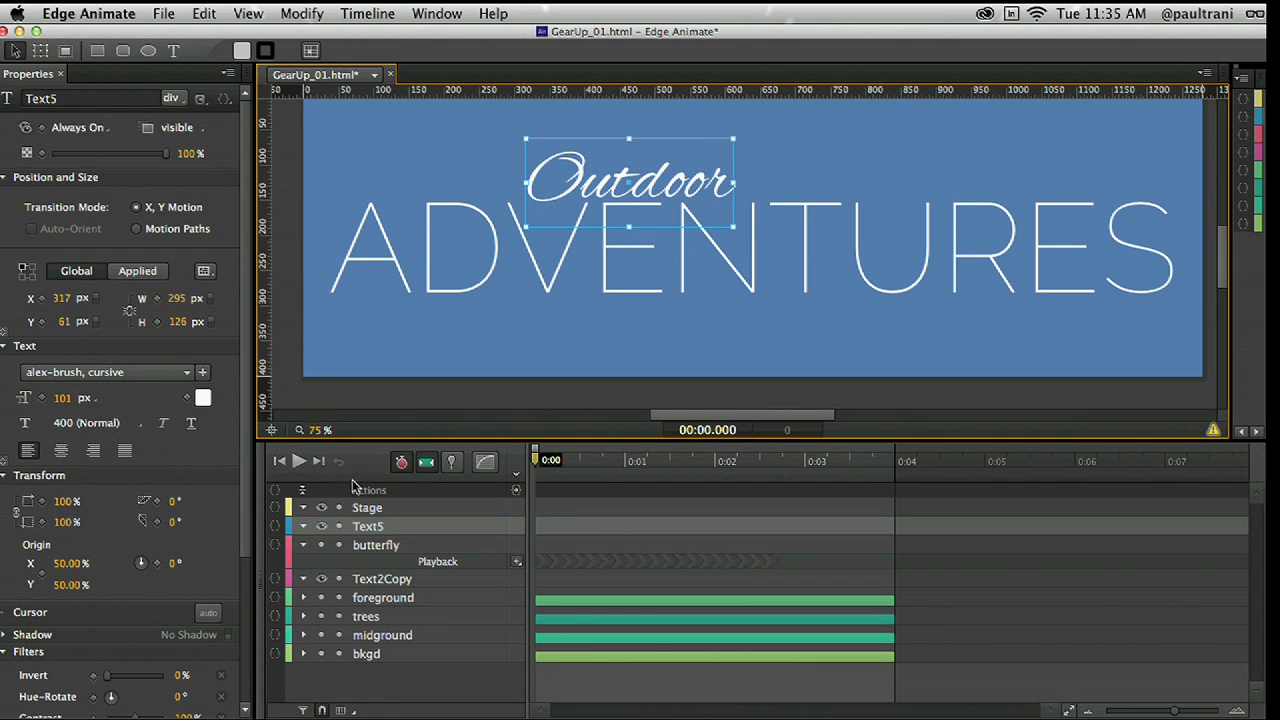
# - Make the butterfly, foreground, trees, midground and bkgd elements visible on the stage
pyautogui.click(321, 548)
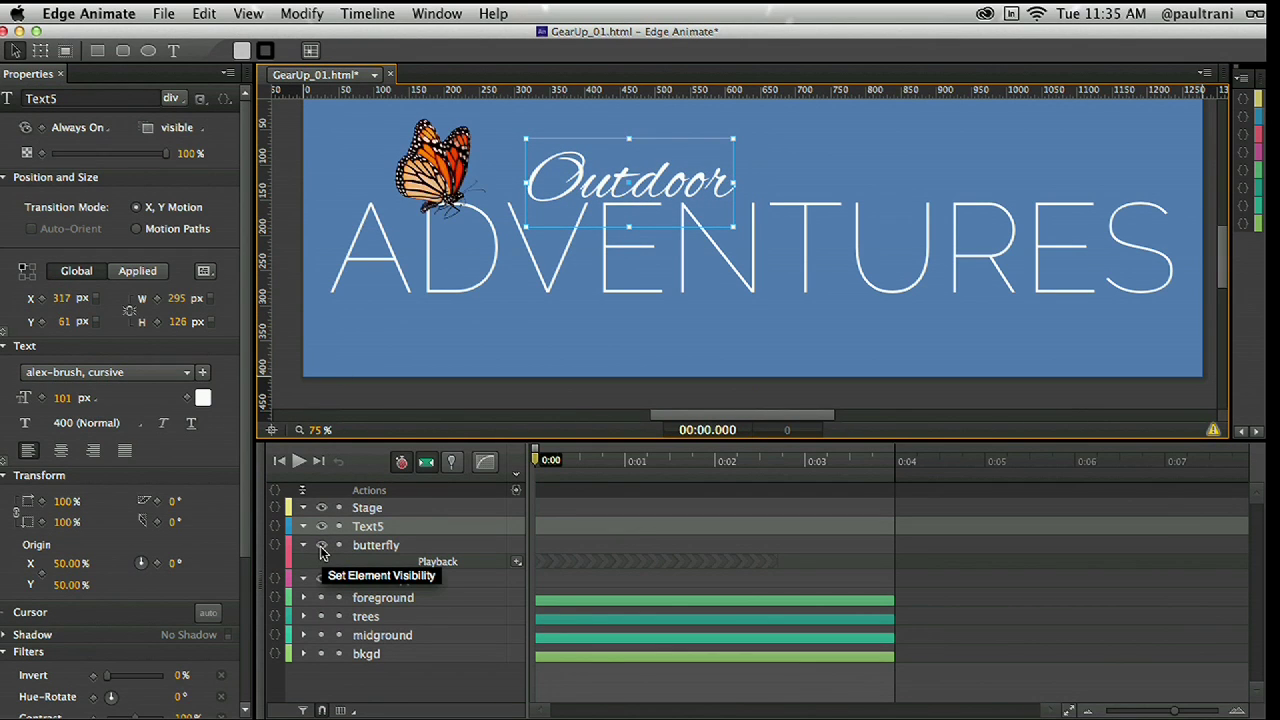
pyautogui.click(321, 598)
pyautogui.click(321, 616)
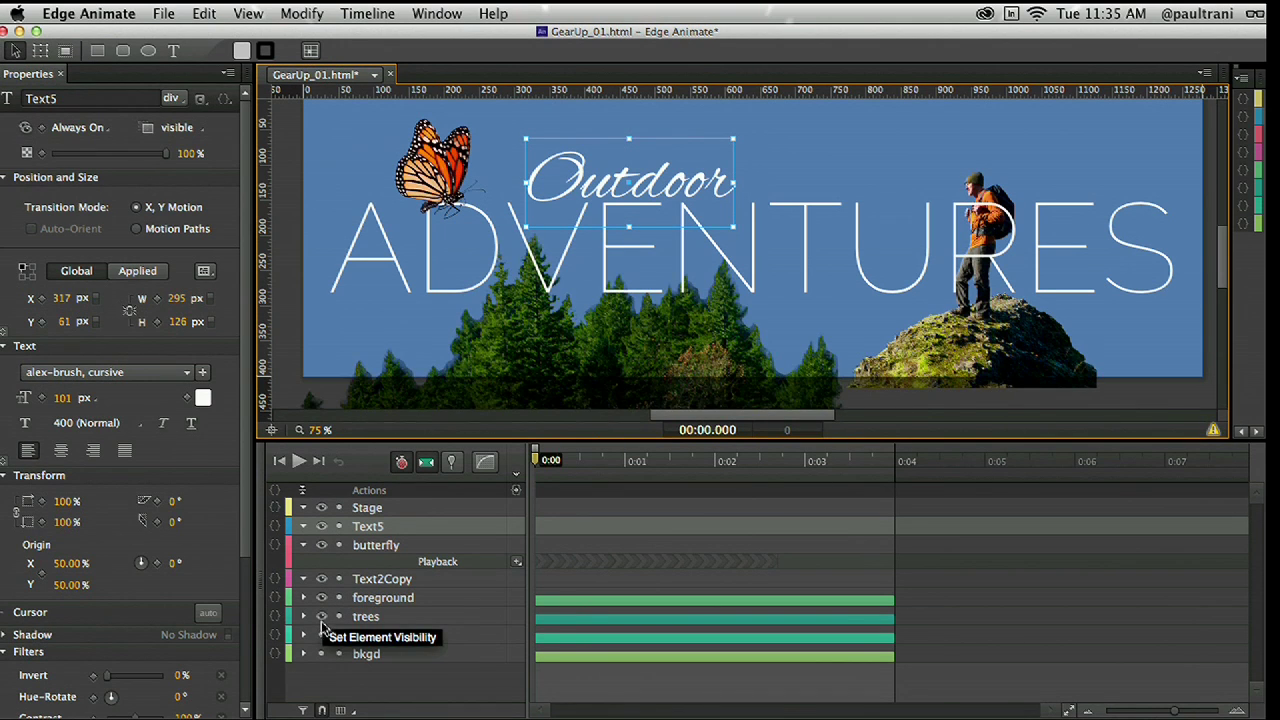
pyautogui.click(321, 635)
pyautogui.click(321, 654)
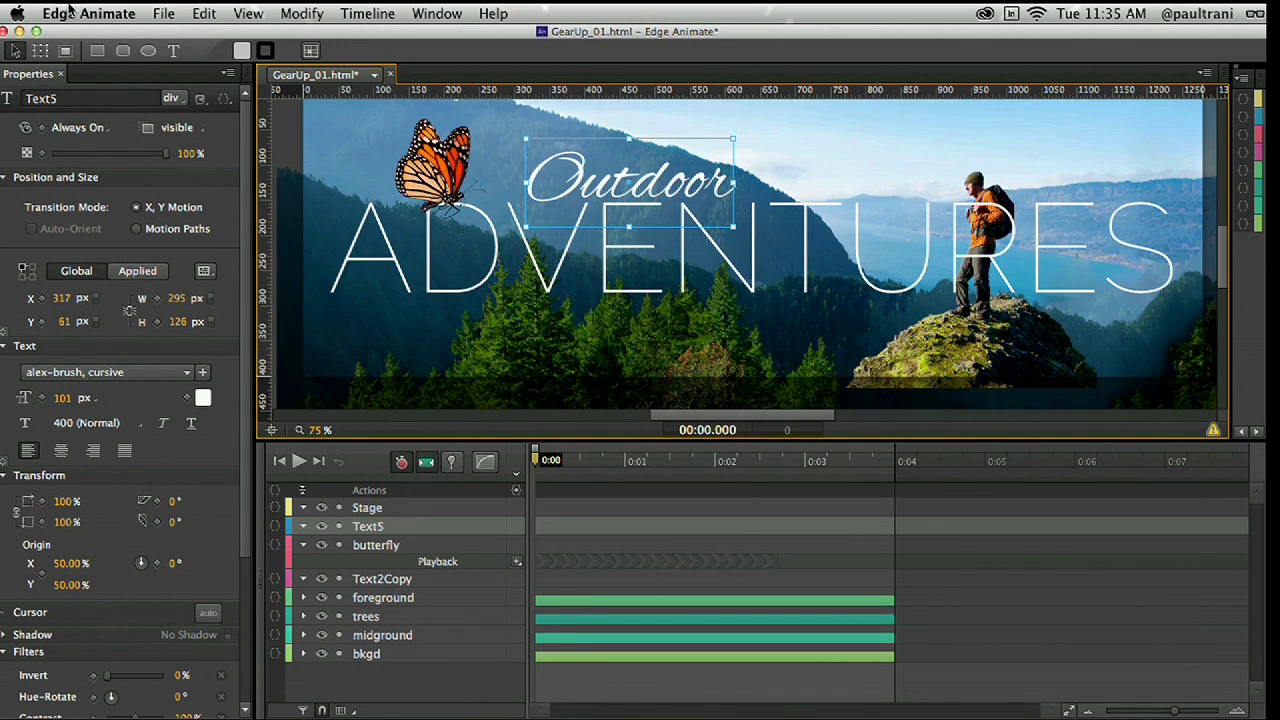
pyautogui.click(163, 12)
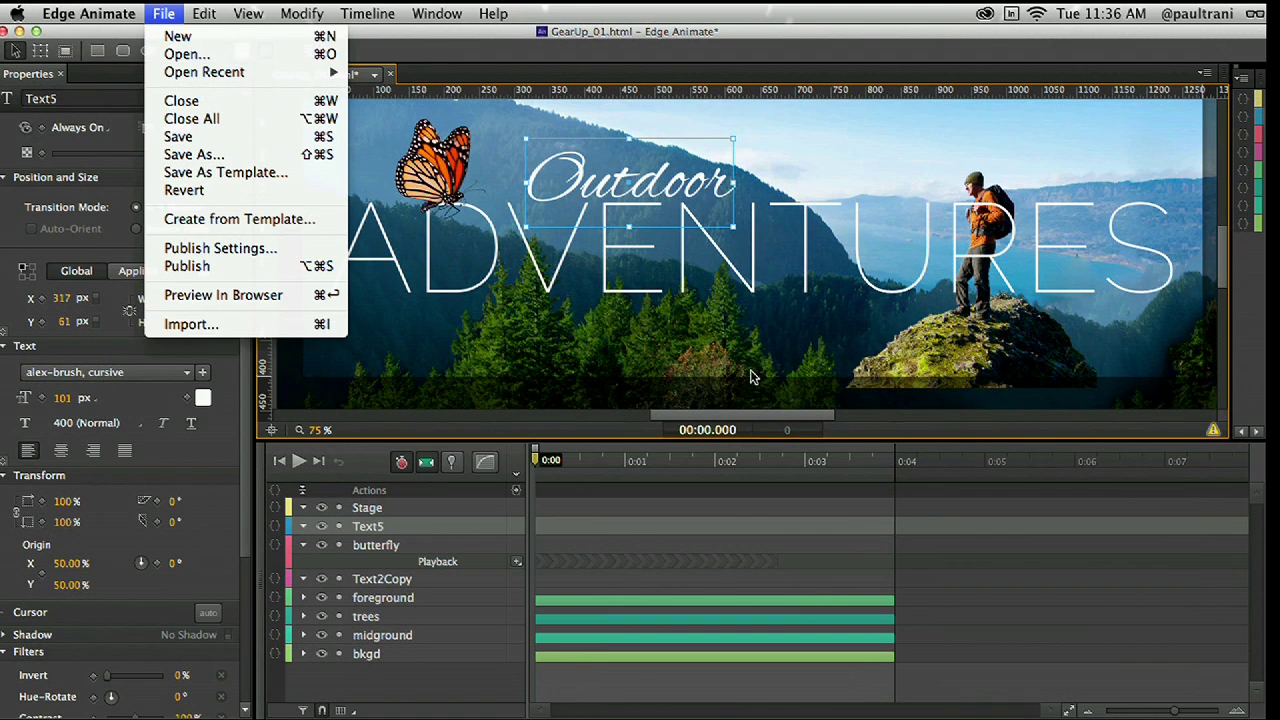
pyautogui.click(724, 288)
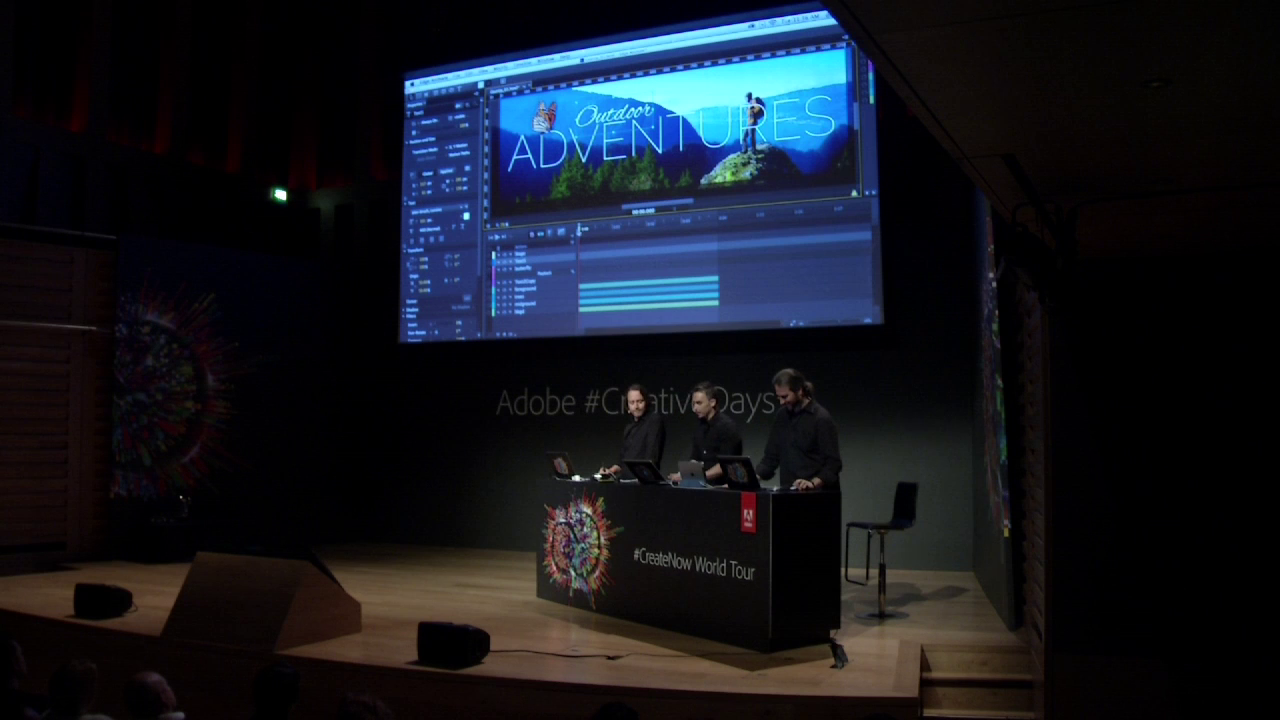
# - Convert the butterfly, Outdoor and ADVENTURES elements into one symbol named title
pyautogui.press('space')
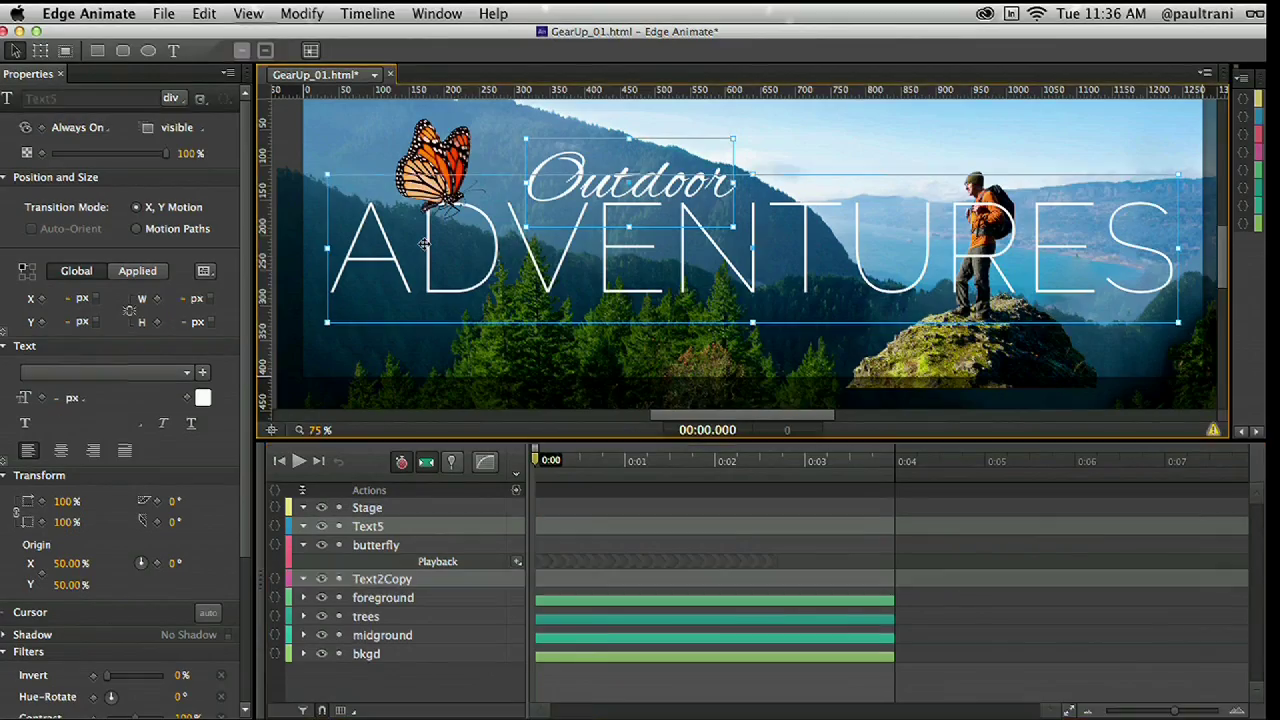
pyautogui.click(430, 165)
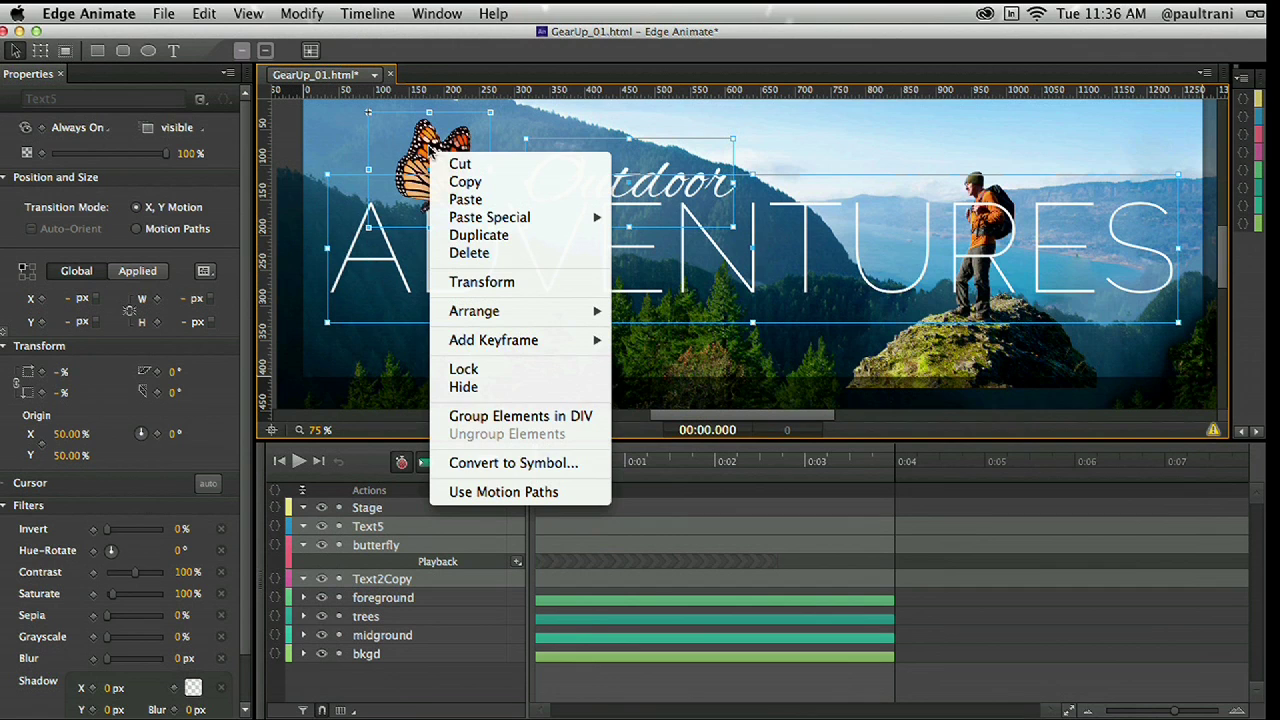
pyautogui.click(494, 467)
pyautogui.write('title')
pyautogui.press('Return')
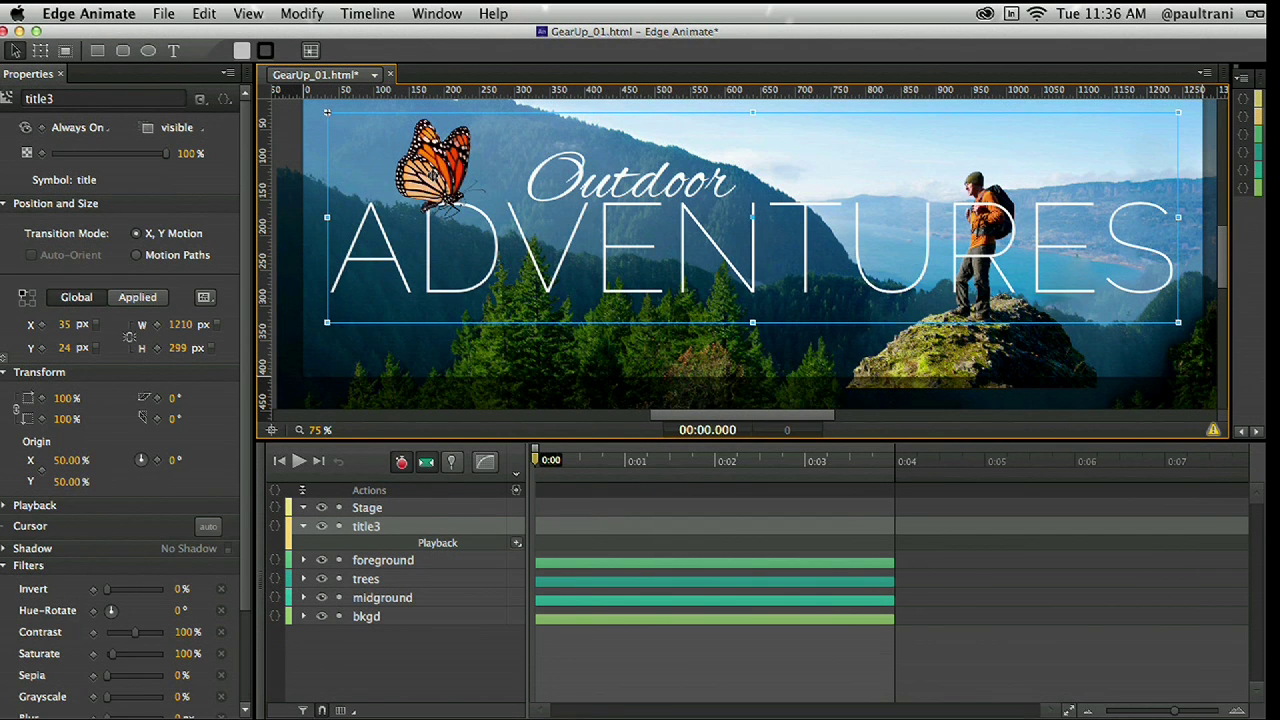
# - Reorder the title3 element so it sits between trees and midground
pyautogui.moveTo(535, 462); pyautogui.dragTo(465, 473)
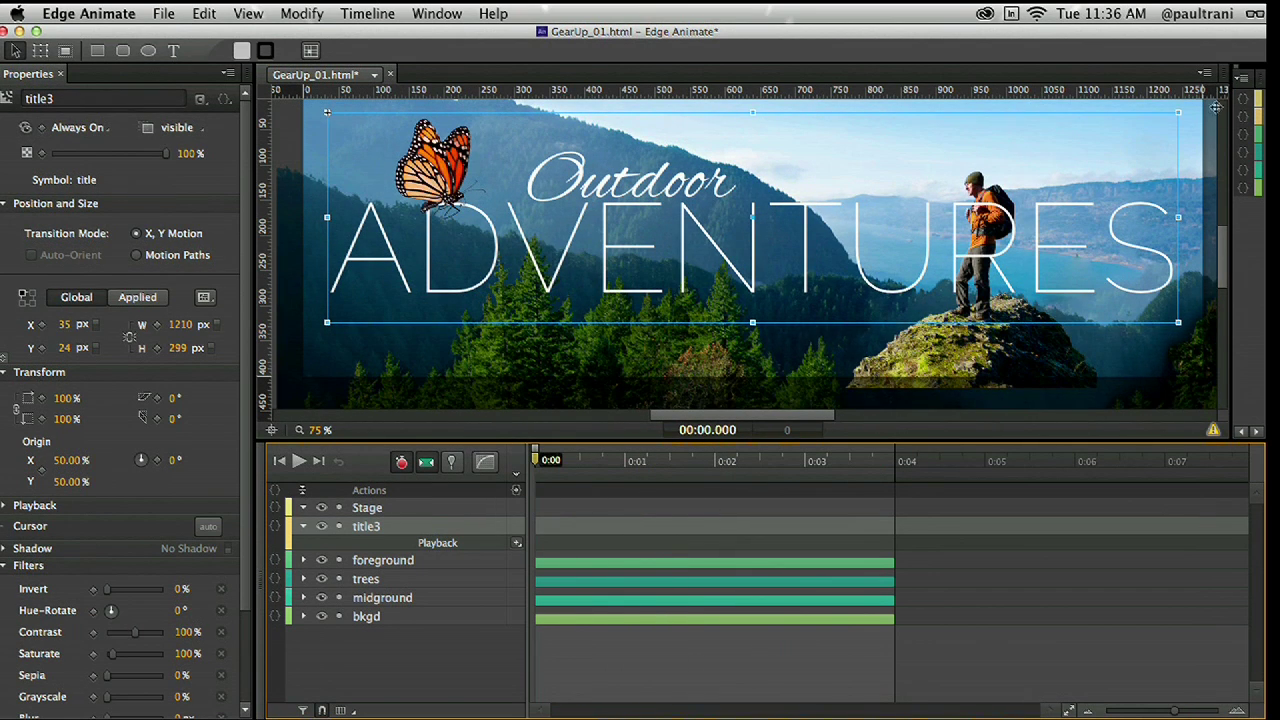
pyautogui.moveTo(1232, 112); pyautogui.dragTo(1014, 110)
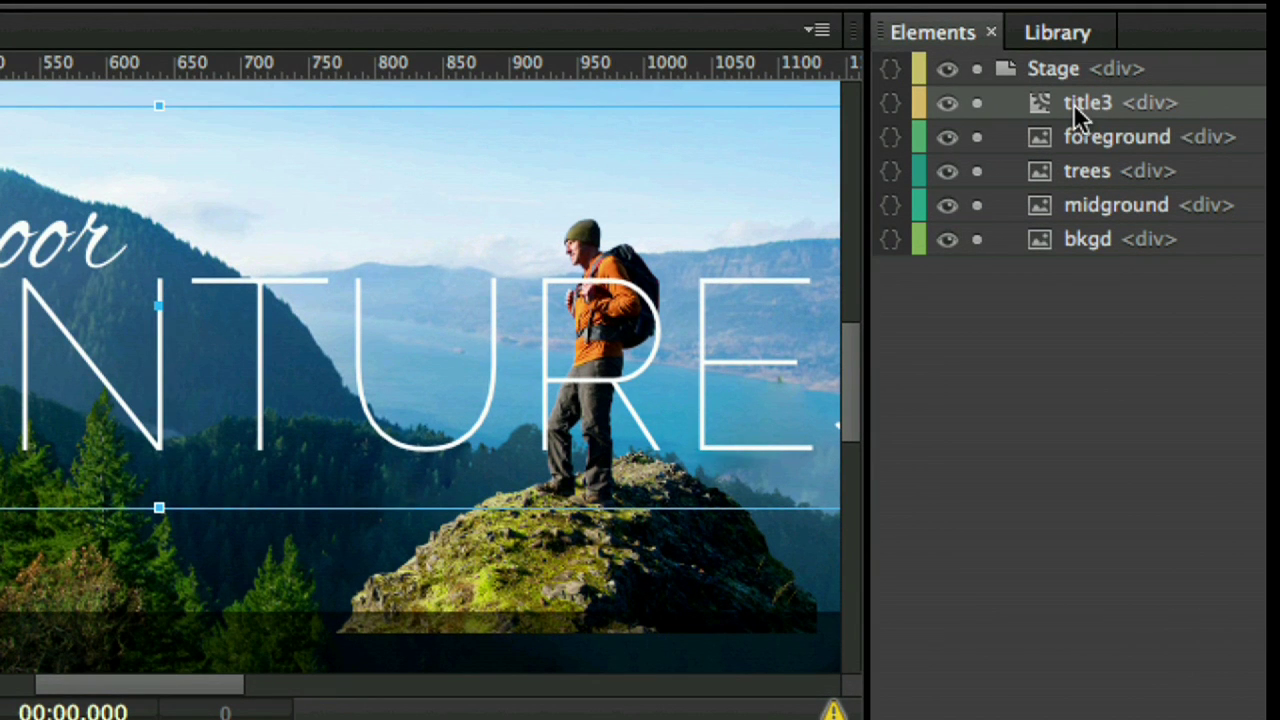
pyautogui.moveTo(1073, 105); pyautogui.dragTo(1069, 178)
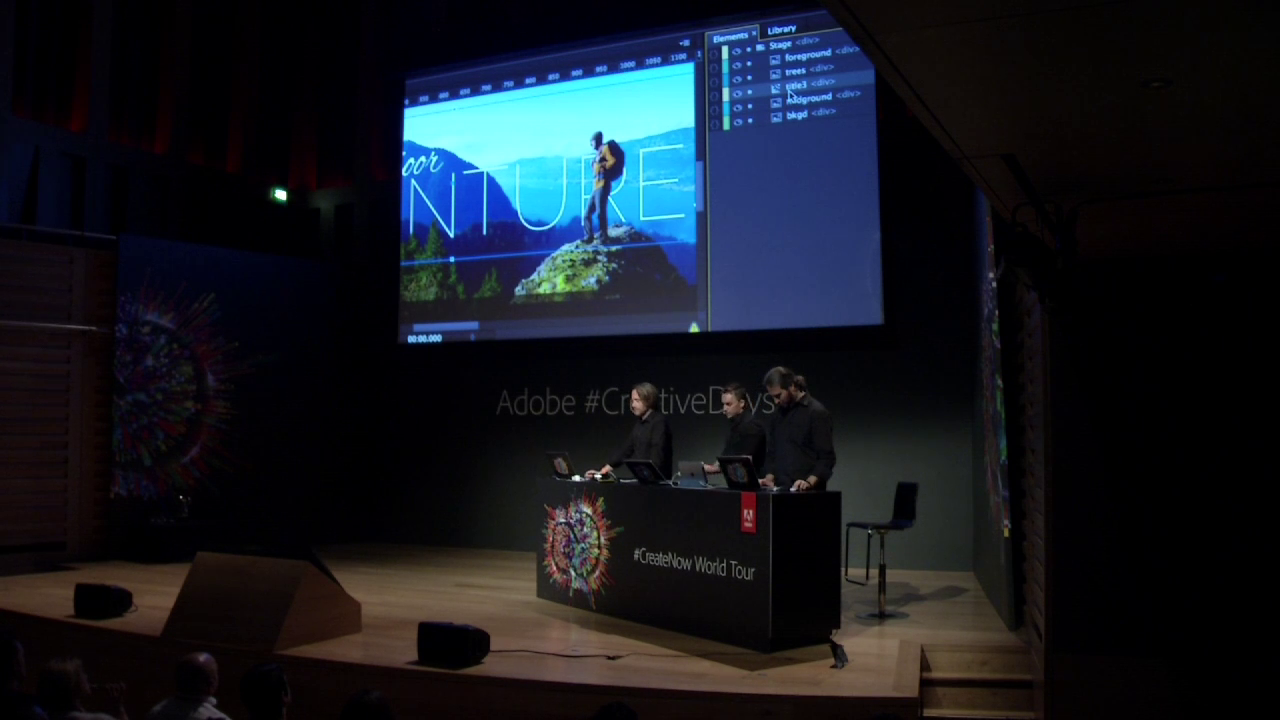
pyautogui.press('alt+super+8')
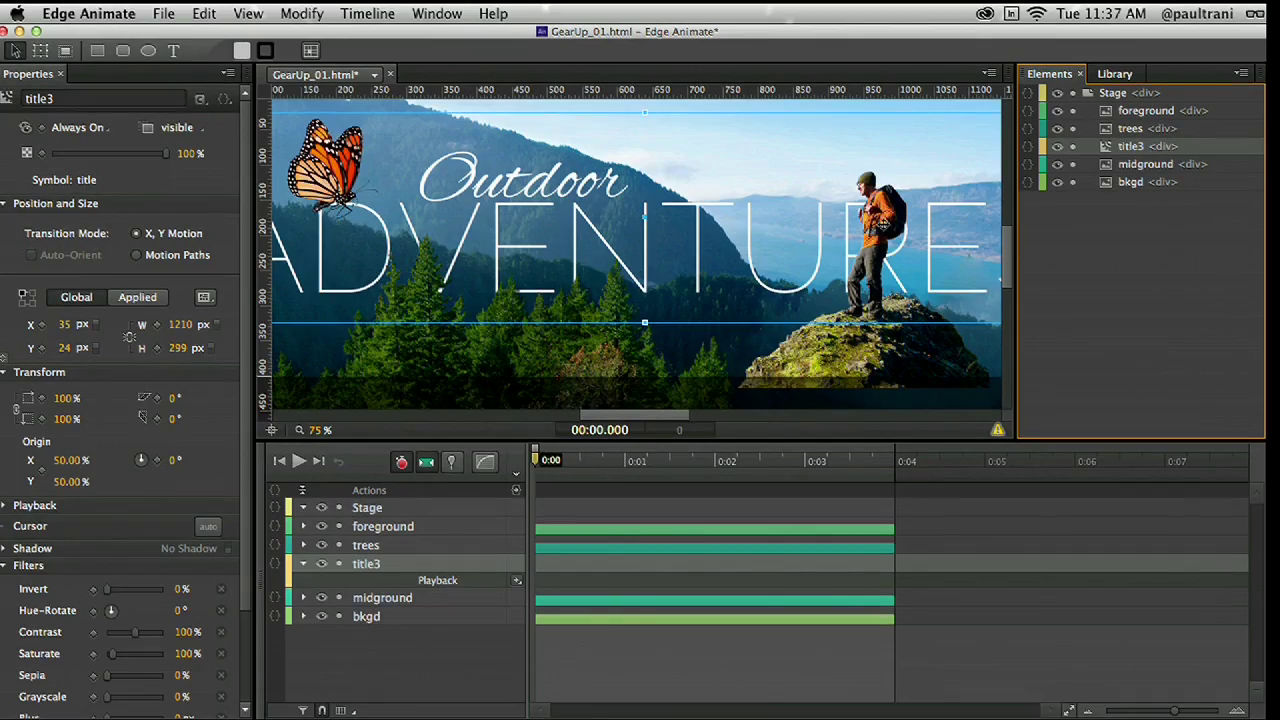
pyautogui.moveTo(1015, 204); pyautogui.dragTo(1195, 204)
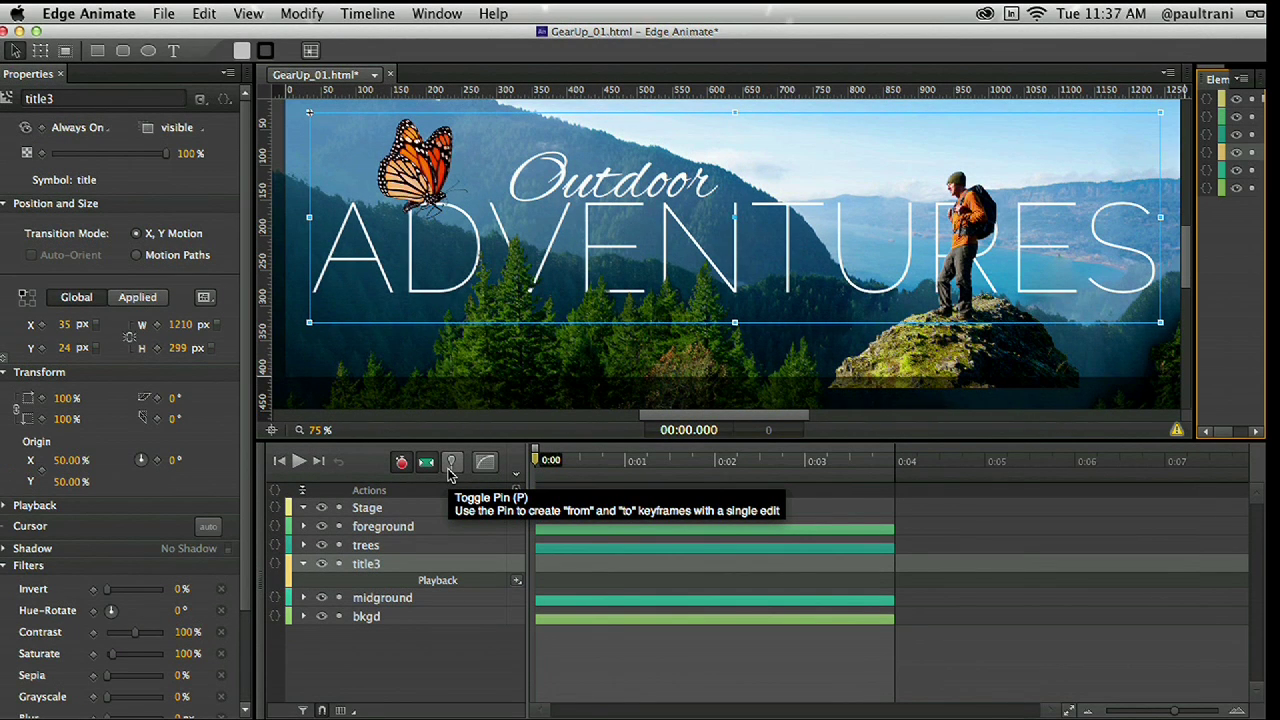
# - Turn on the Pin and extend it from 0:00 to the 4-second mark
pyautogui.click(450, 468)
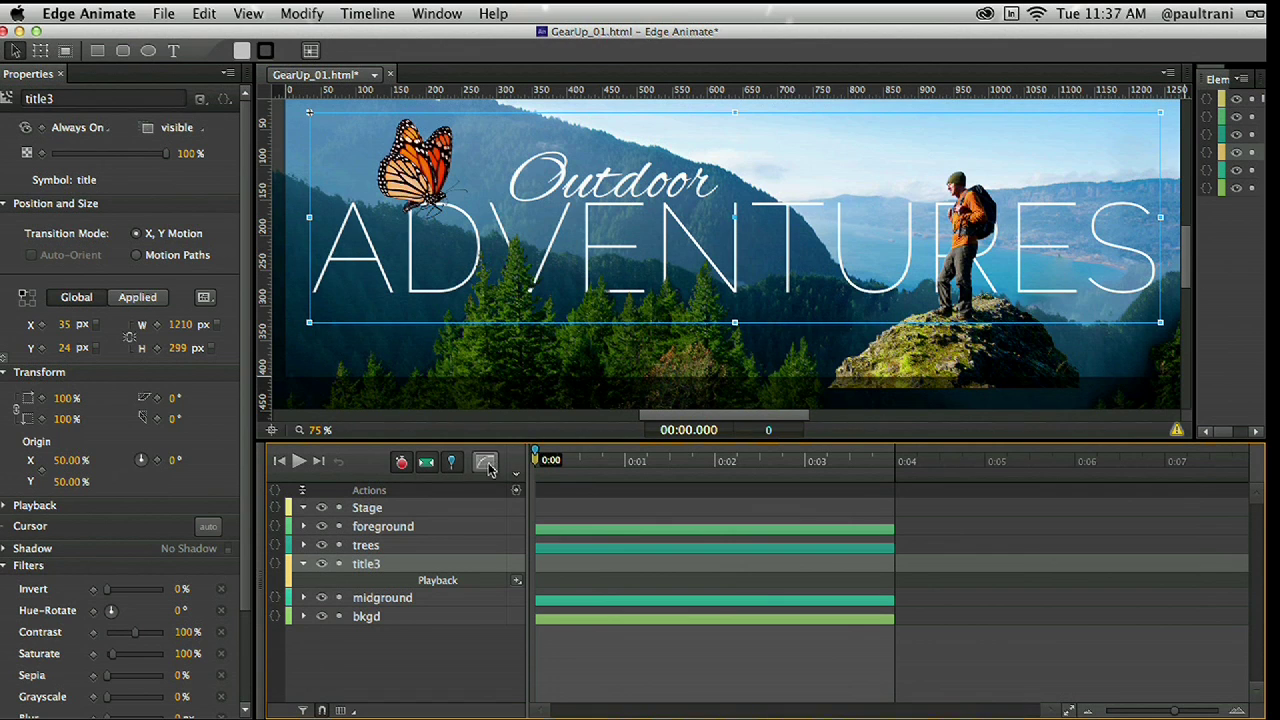
pyautogui.moveTo(537, 458); pyautogui.dragTo(842, 458)
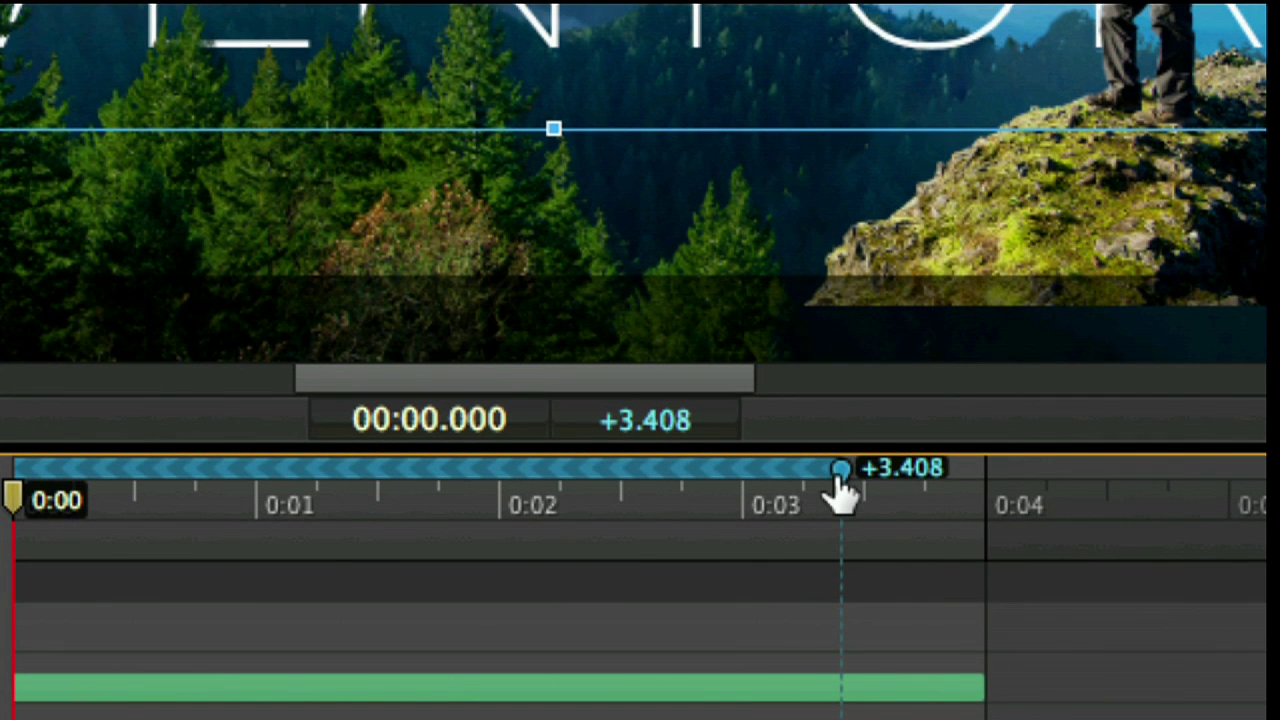
pyautogui.moveTo(842, 472)
pyautogui.mouseDown()
pyautogui.moveTo(952, 473)
pyautogui.moveTo(985, 493)
pyautogui.mouseUp()
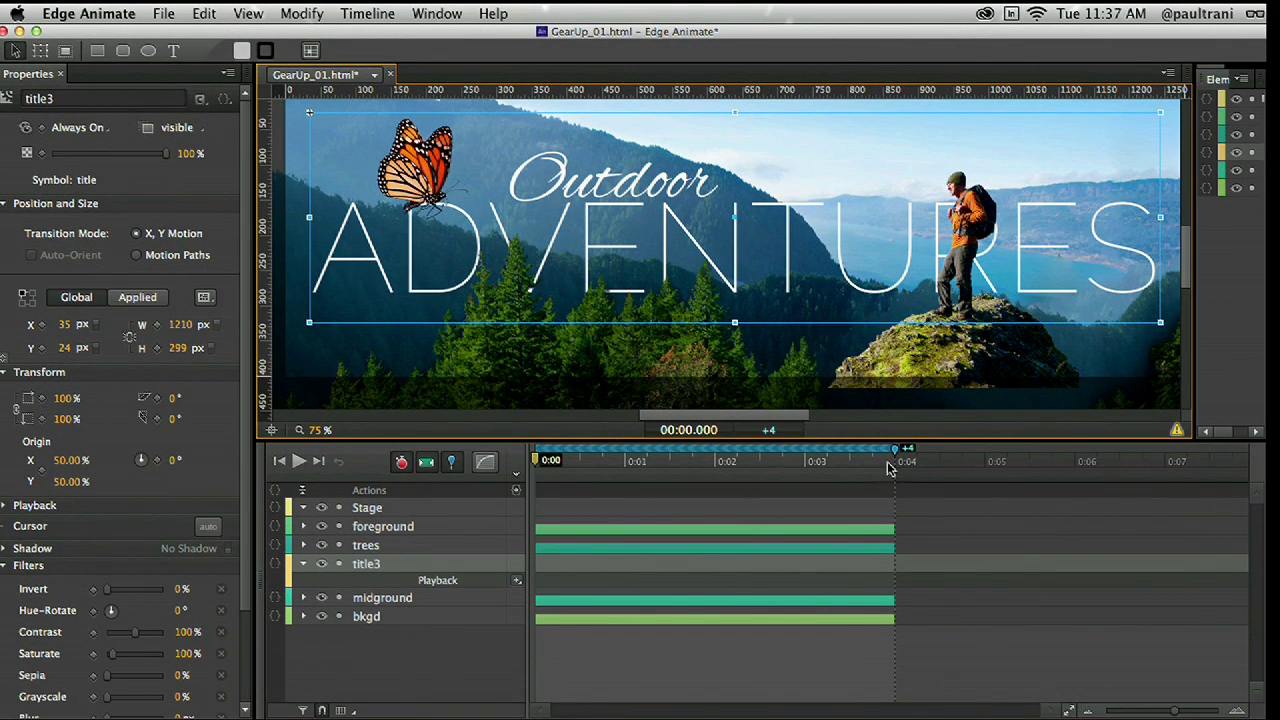
# - Animate title3 from 69% scale, 34% opacity and a position about 29 px lower, and play back the animation
pyautogui.moveTo(70, 398); pyautogui.dragTo(42, 397)
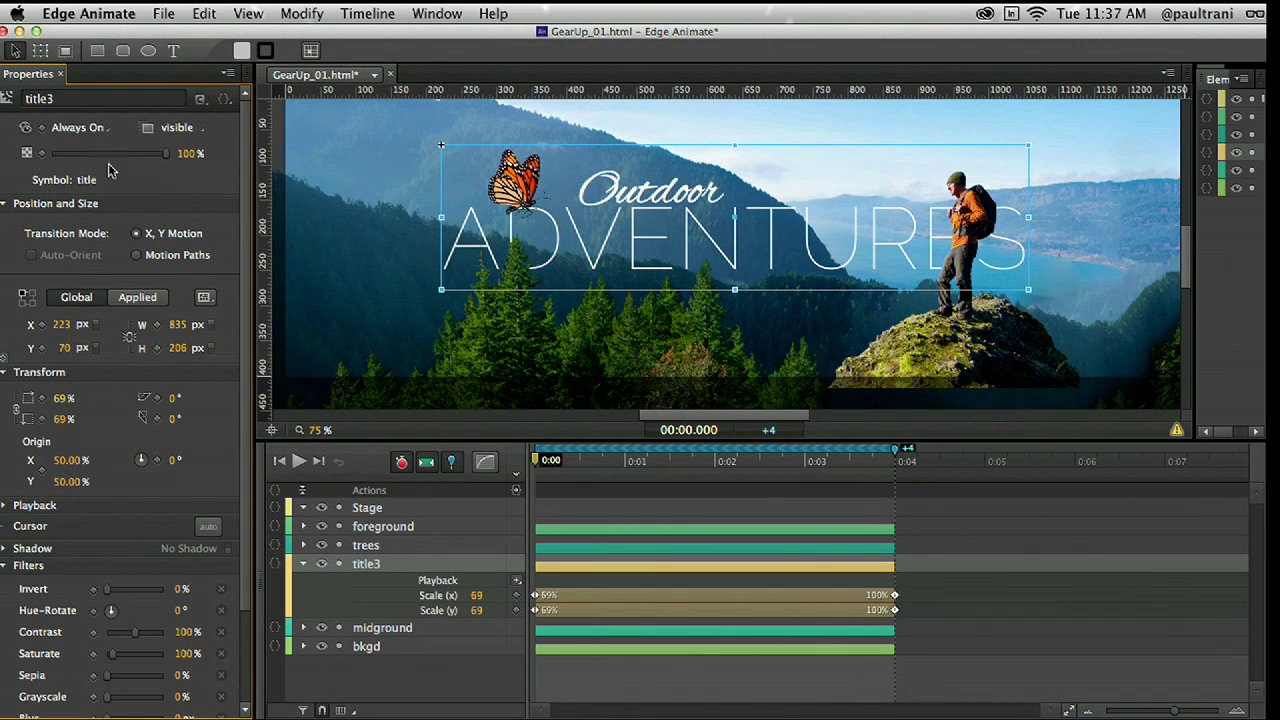
pyautogui.moveTo(112, 160)
pyautogui.mouseDown()
pyautogui.moveTo(78, 160)
pyautogui.moveTo(119, 162)
pyautogui.moveTo(90, 160)
pyautogui.mouseUp()
pyautogui.moveTo(522, 181); pyautogui.dragTo(522, 203)
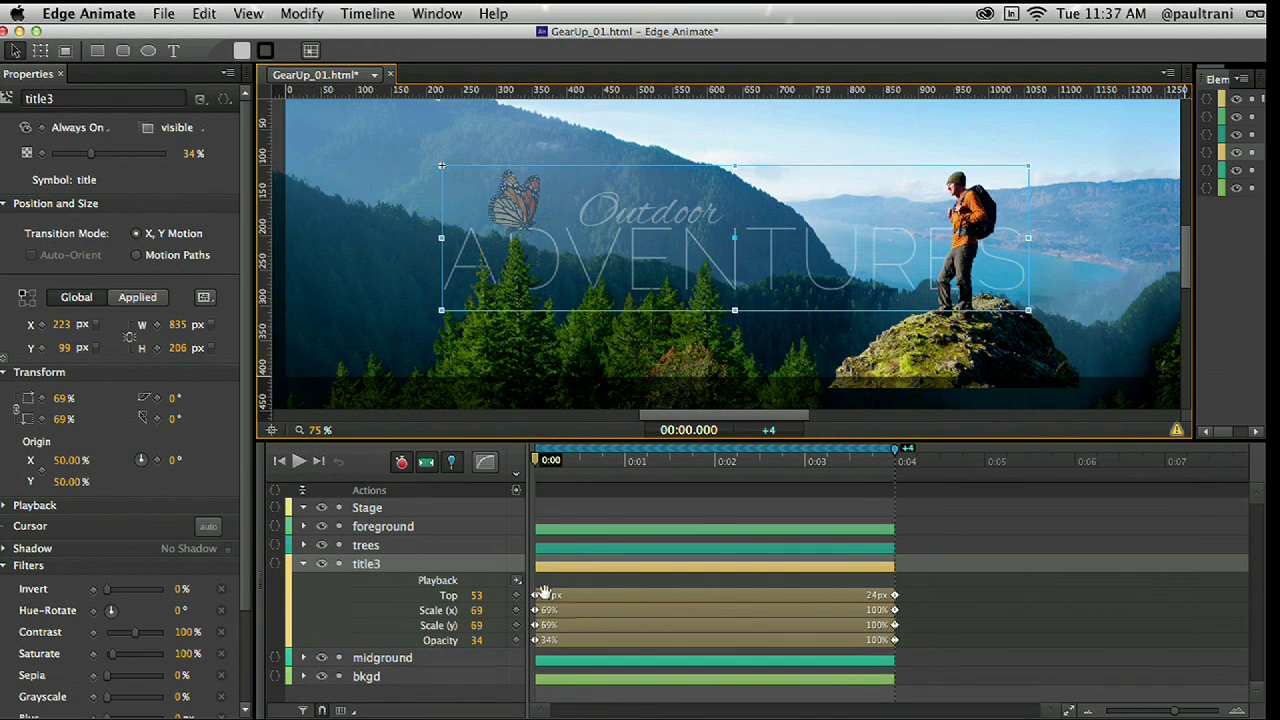
pyautogui.press('space')
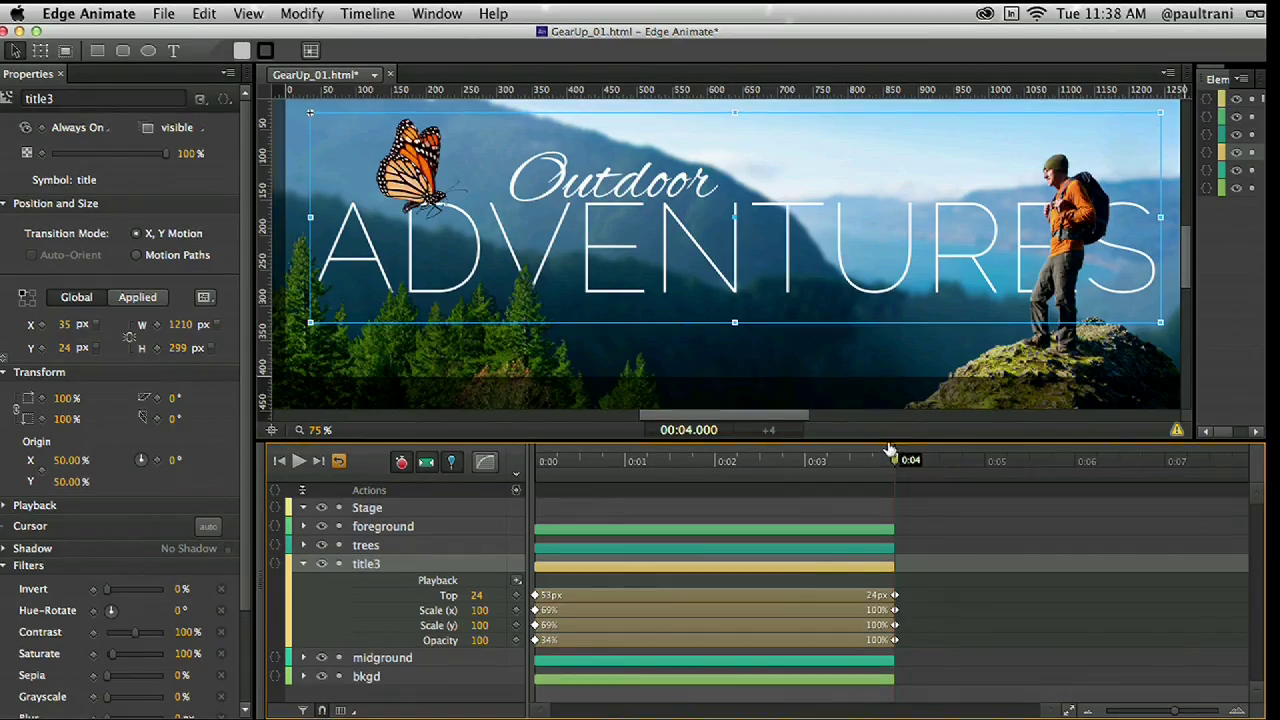
pyautogui.press('Home')
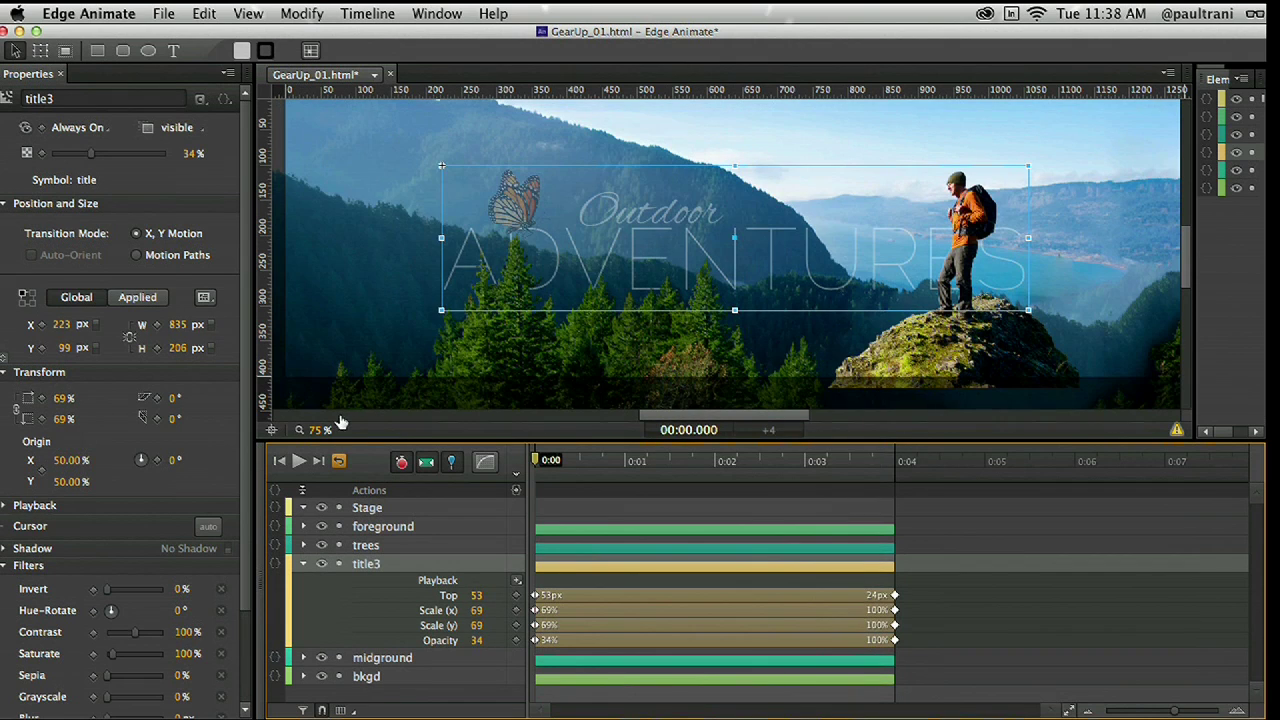
# - Animate the blur of trees and foreground from 11 px to 0 px over 4 seconds and play it back
pyautogui.click(478, 363)
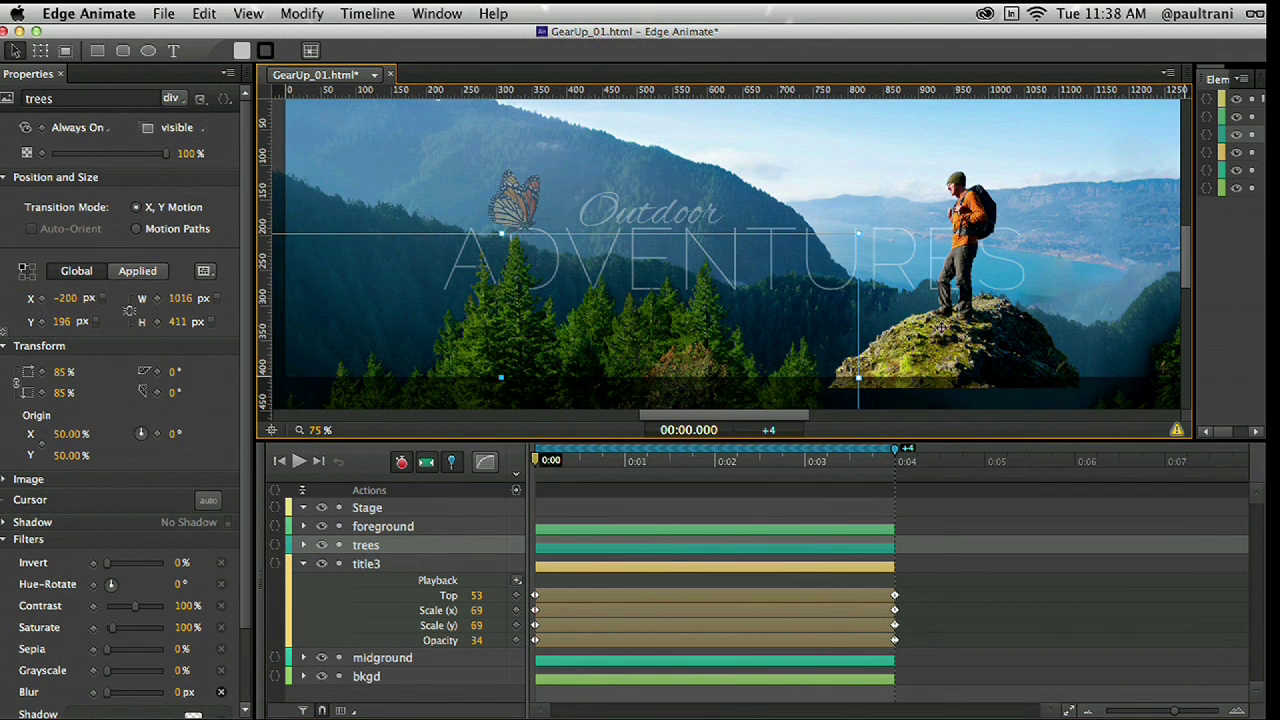
pyautogui.keyDown('shift'); pyautogui.click(952, 343); pyautogui.keyUp('shift')
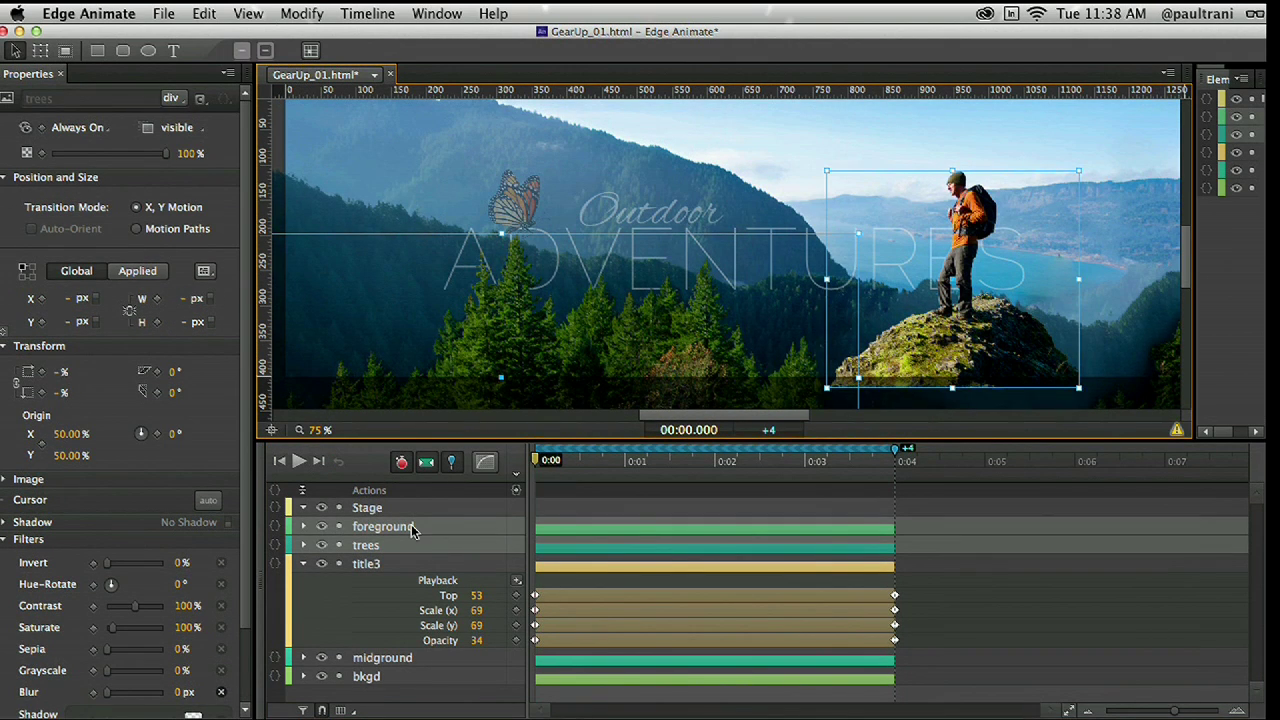
pyautogui.click(4, 348)
pyautogui.click(5, 177)
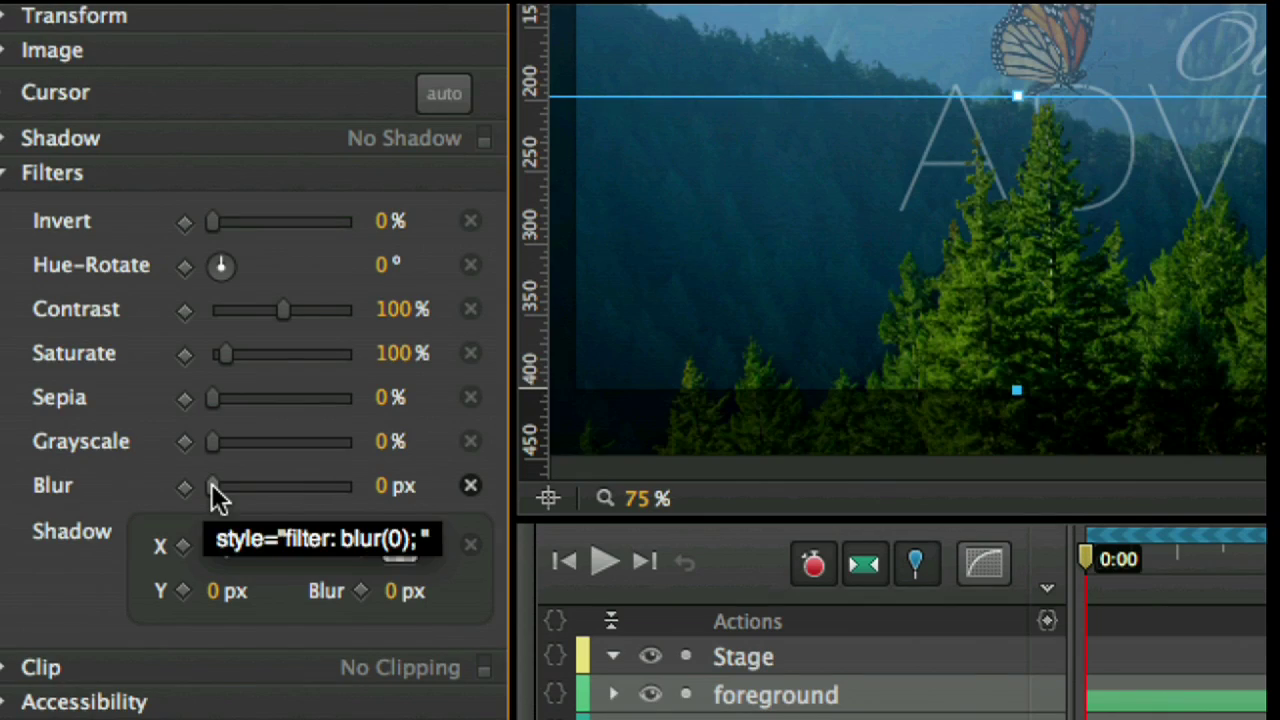
pyautogui.moveTo(214, 497); pyautogui.dragTo(222, 497)
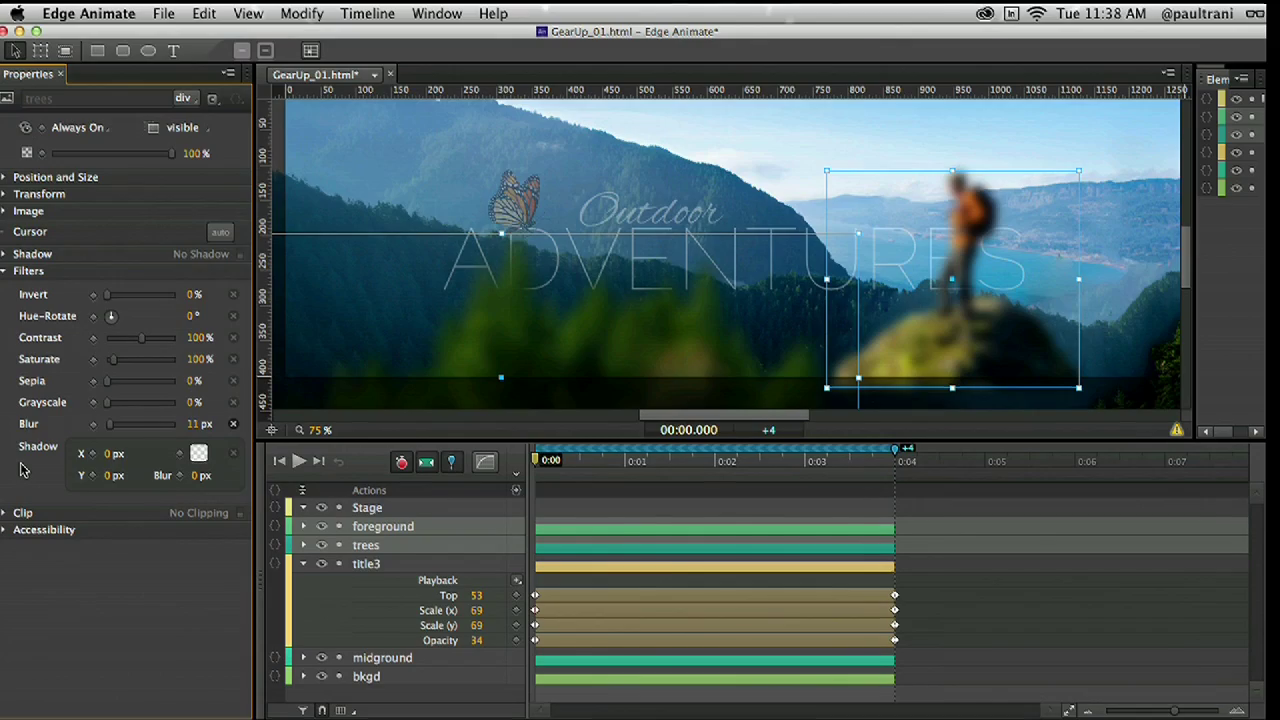
pyautogui.press('space')
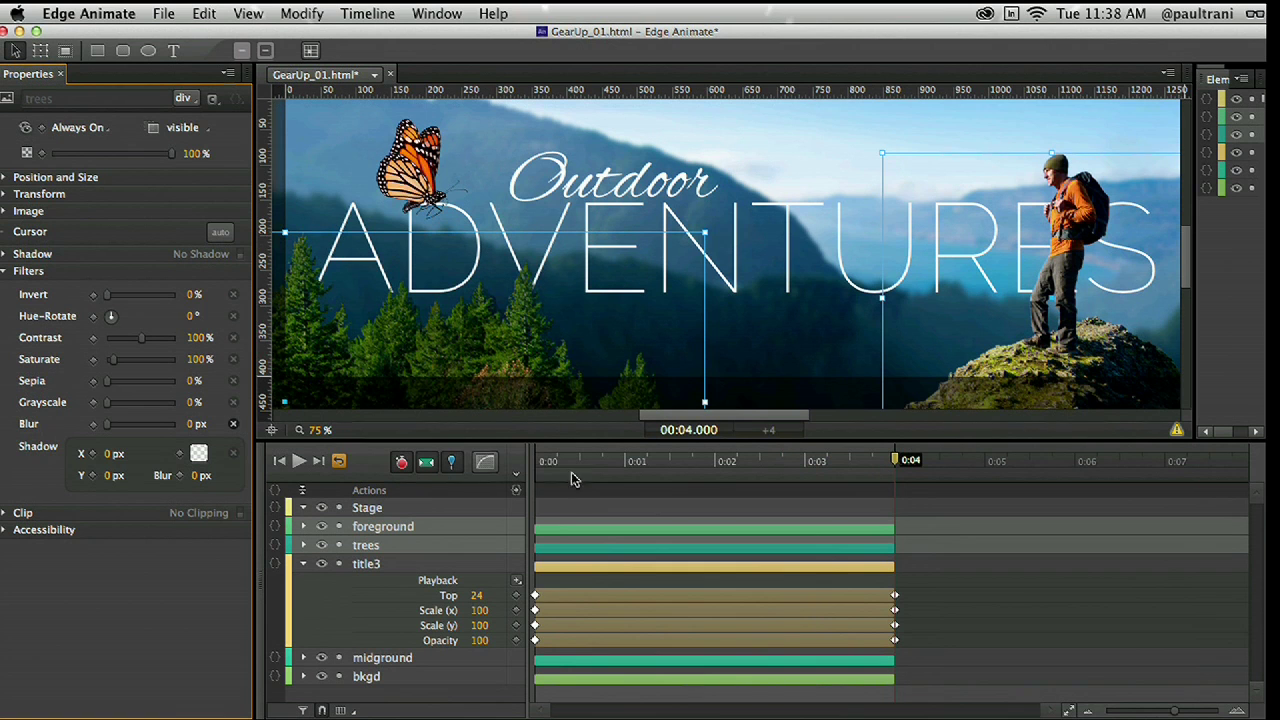
pyautogui.moveTo(640, 467); pyautogui.dragTo(897, 474)
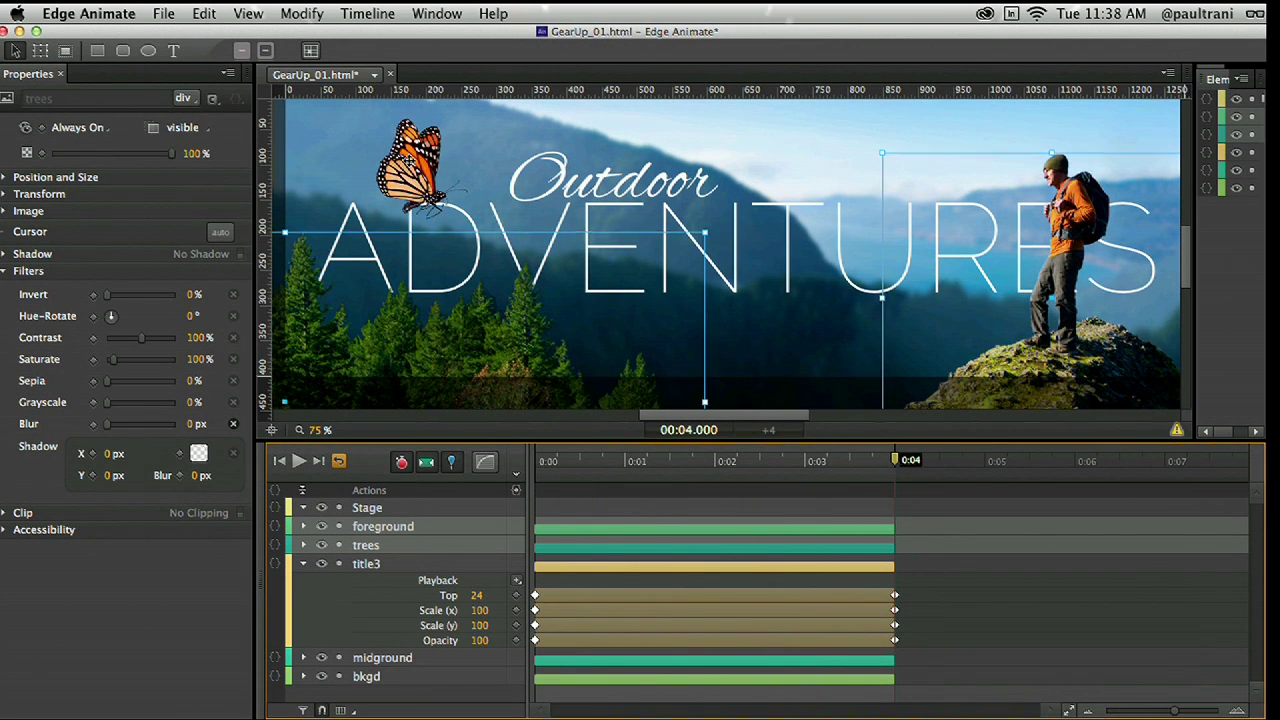
# - Open the title symbol for editing, select the butterfly, and show its position properties at 0:00
pyautogui.doubleClick(408, 158)
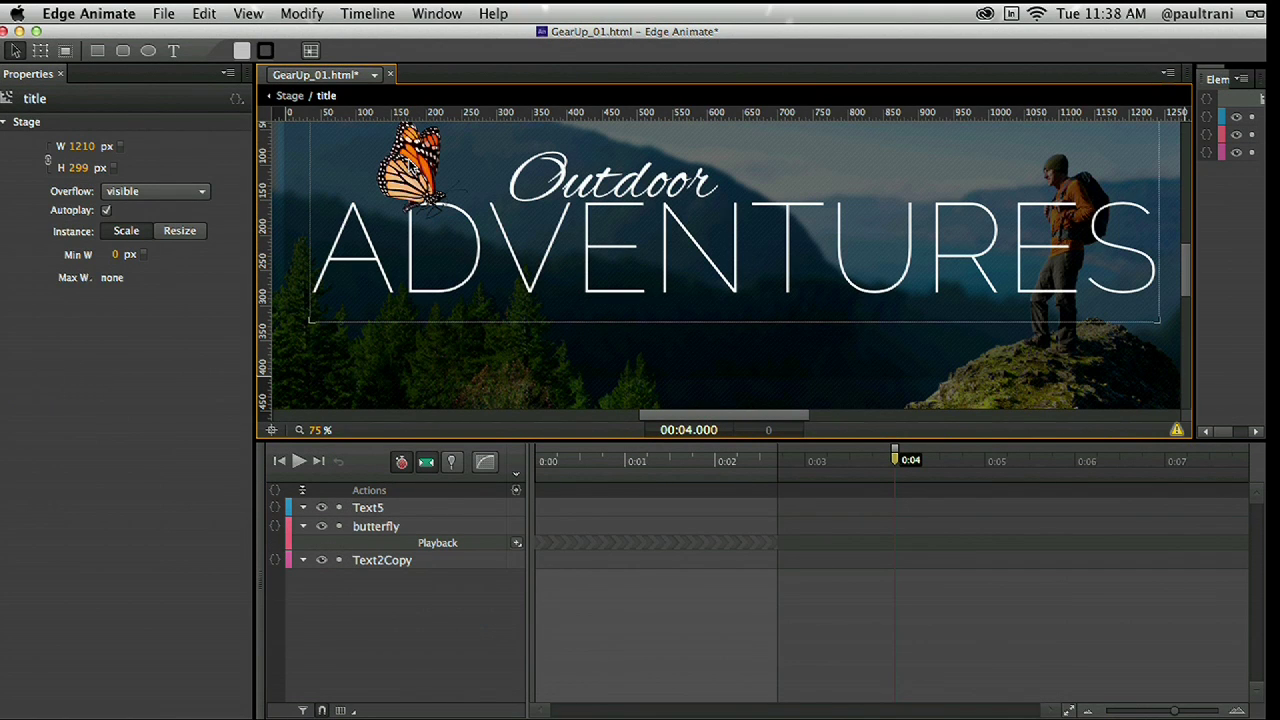
pyautogui.click(412, 160)
pyautogui.scroll(2, 420, 163)
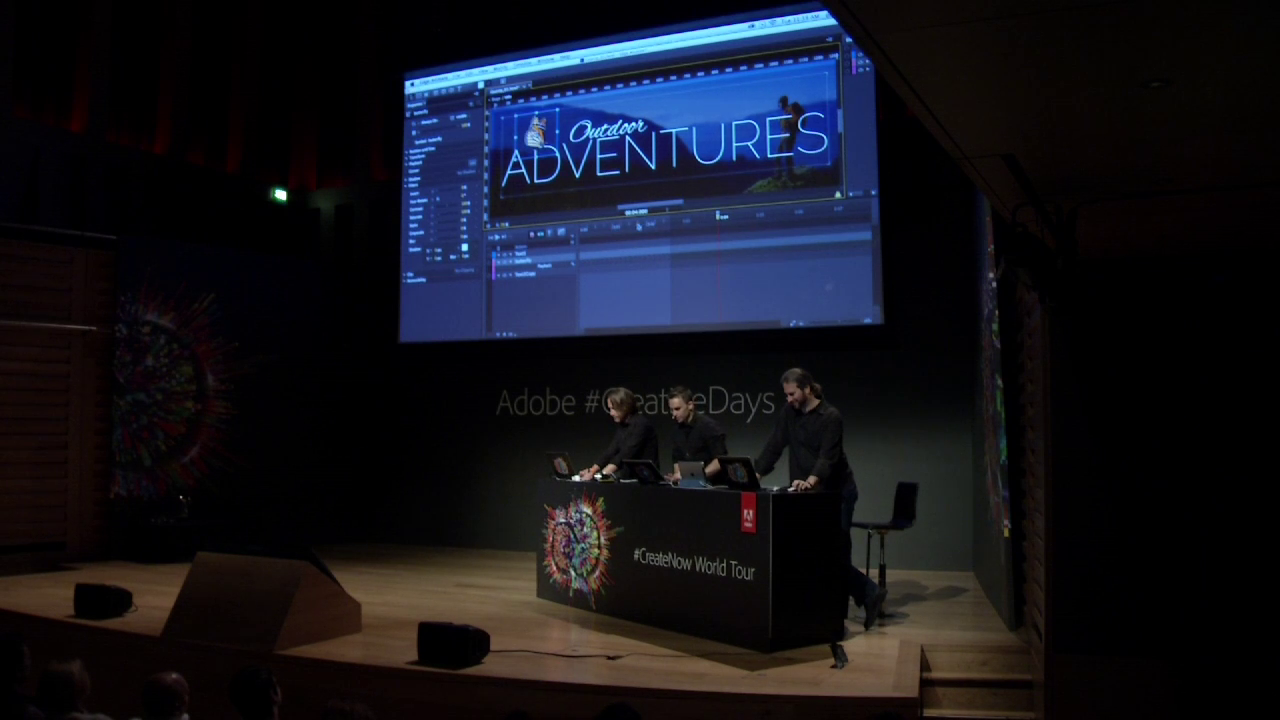
pyautogui.moveTo(637, 222)
pyautogui.mouseDown()
pyautogui.moveTo(618, 224)
pyautogui.moveTo(628, 232)
pyautogui.mouseUp()
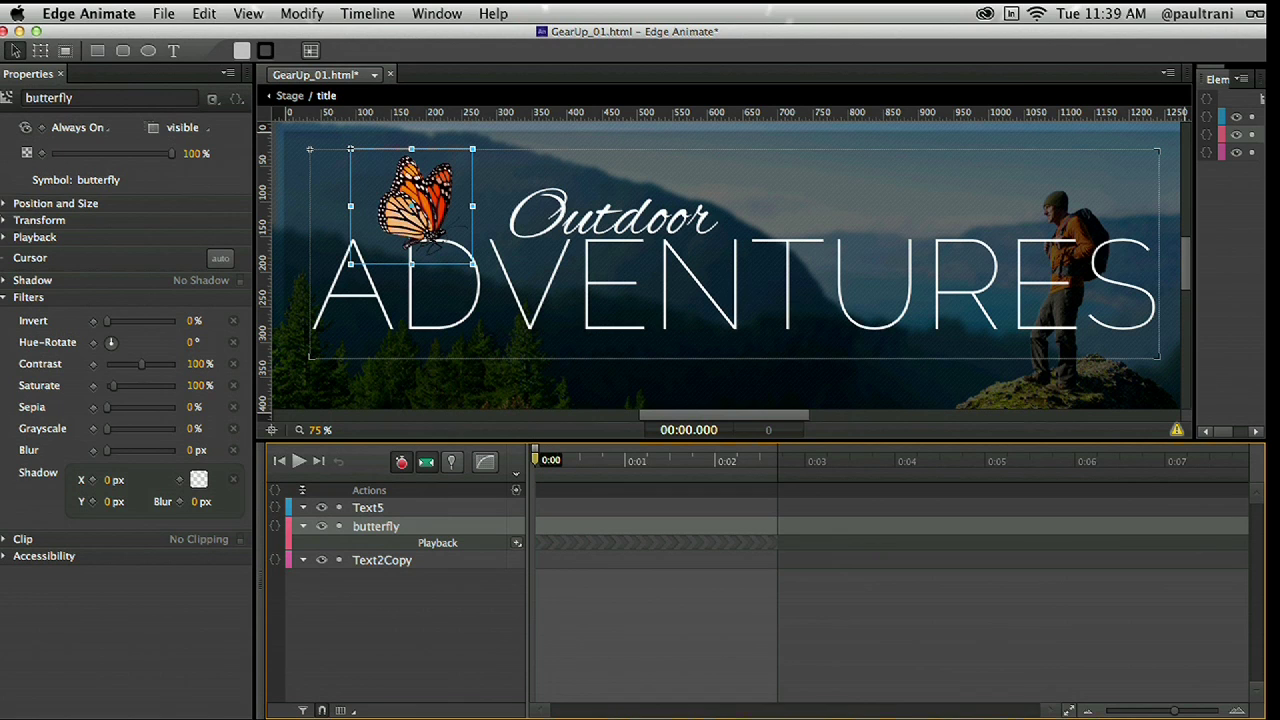
pyautogui.click(5, 204)
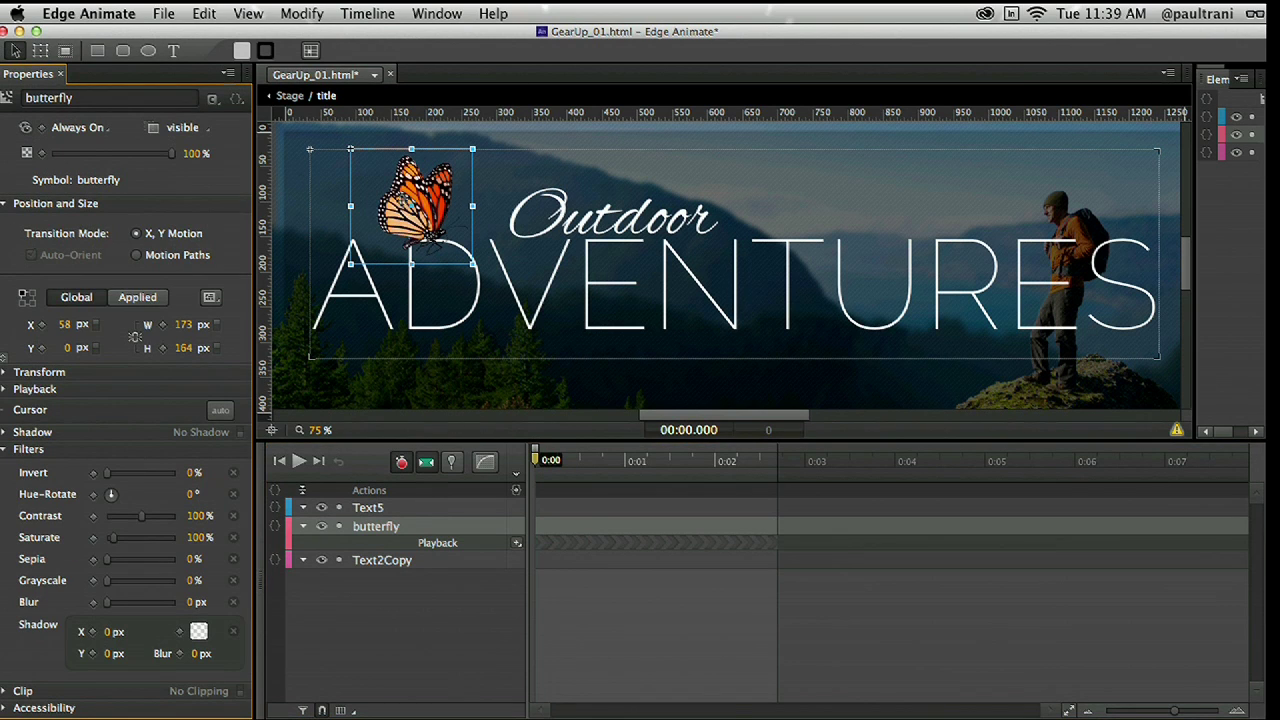
# - Try an X, Y motion for the butterfly from X -65 px, Y 6 px to X 1103 px, Y -50 px at 0:02.612
pyautogui.moveTo(420, 200); pyautogui.dragTo(333, 205)
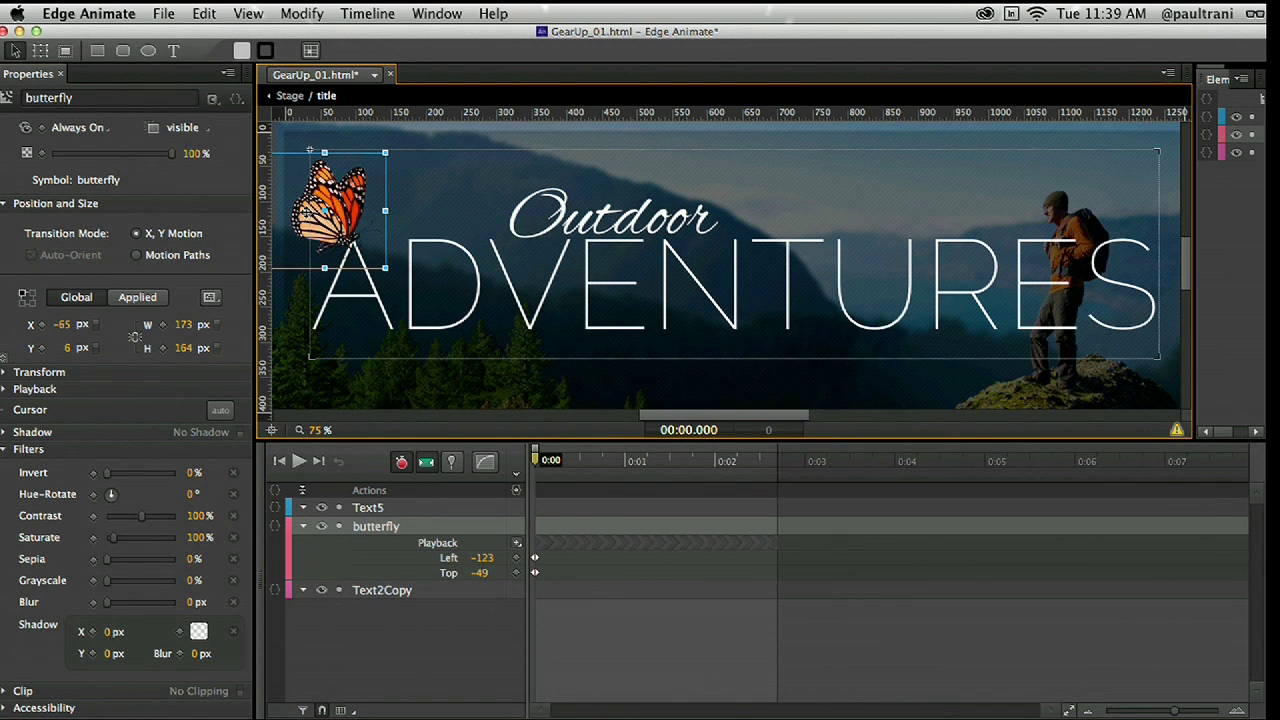
pyautogui.moveTo(590, 462); pyautogui.dragTo(770, 467)
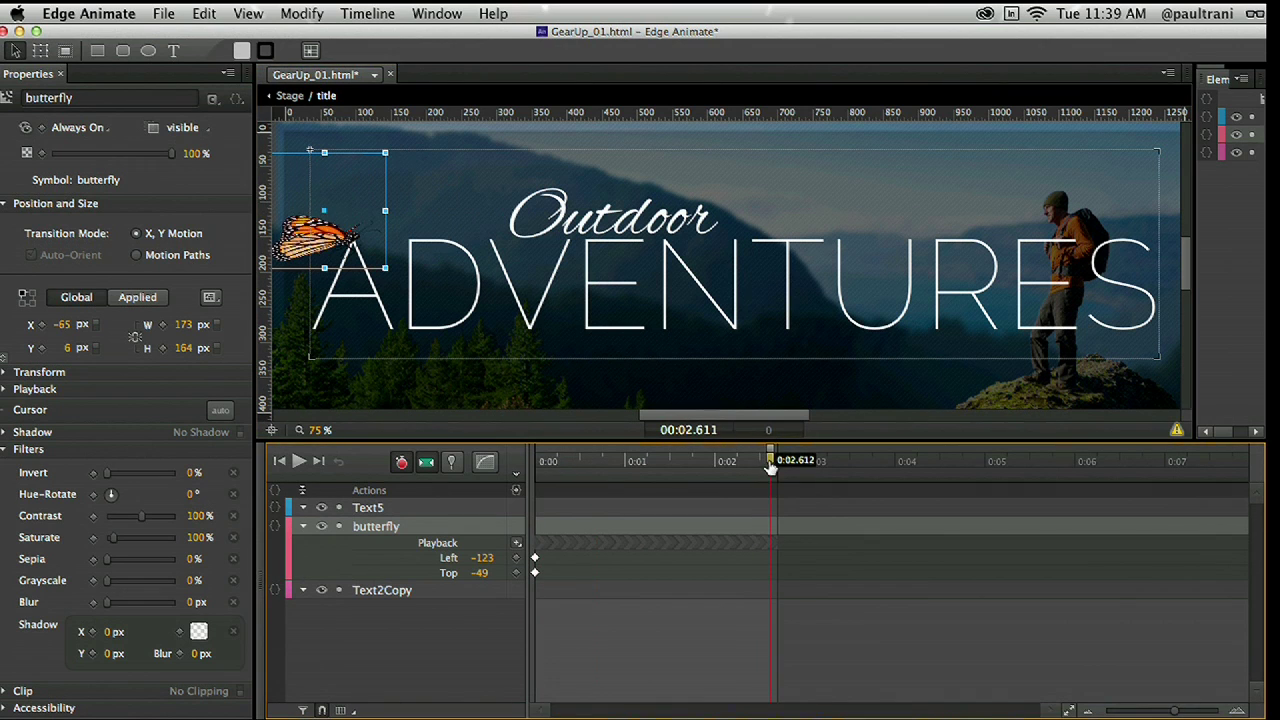
pyautogui.moveTo(310, 228); pyautogui.dragTo(1130, 187)
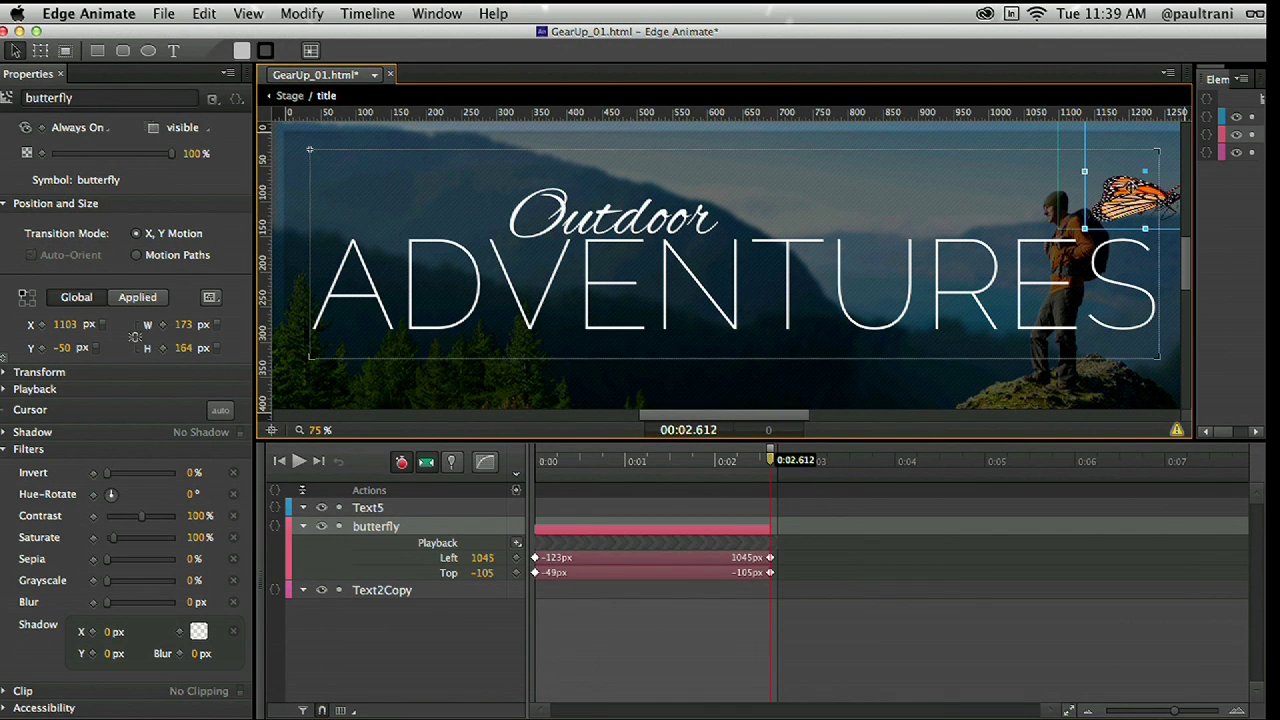
pyautogui.moveTo(603, 460); pyautogui.dragTo(656, 465)
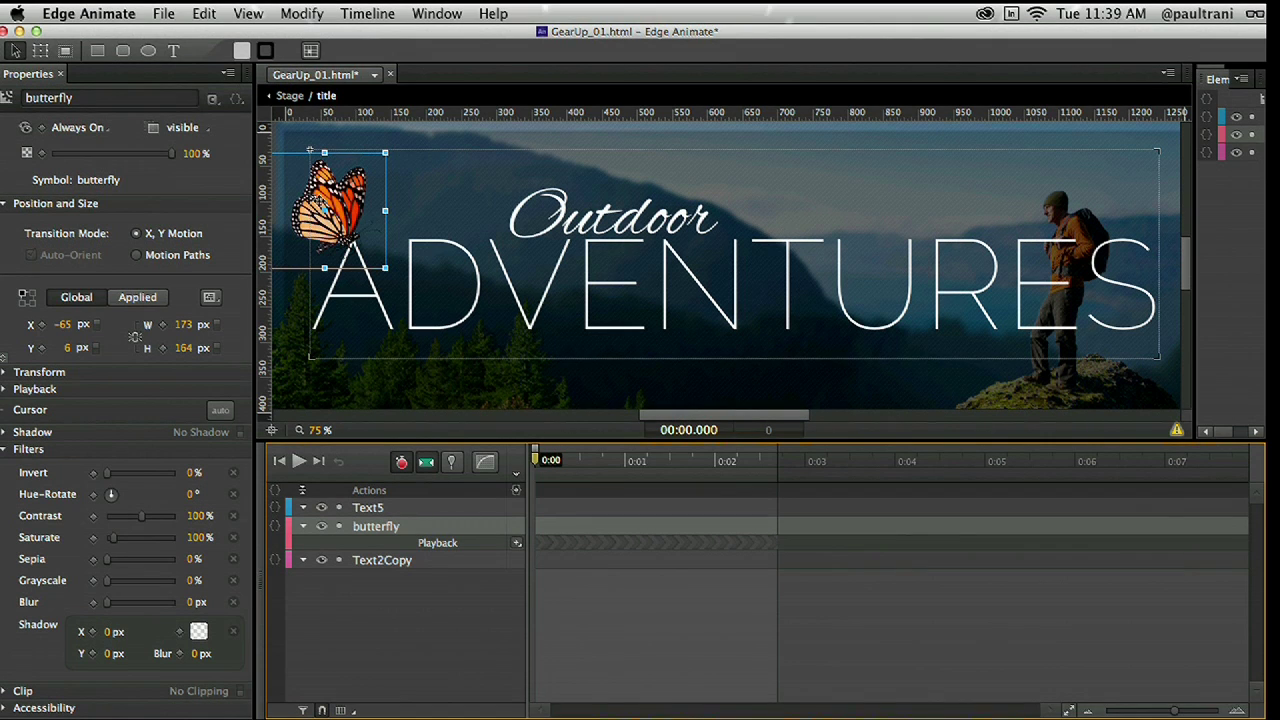
# - Switch the butterfly to Motion Paths and animate it across the title to X 1181 px, Y -34 px at 0:02.632
pyautogui.moveTo(340, 210); pyautogui.dragTo(331, 210)
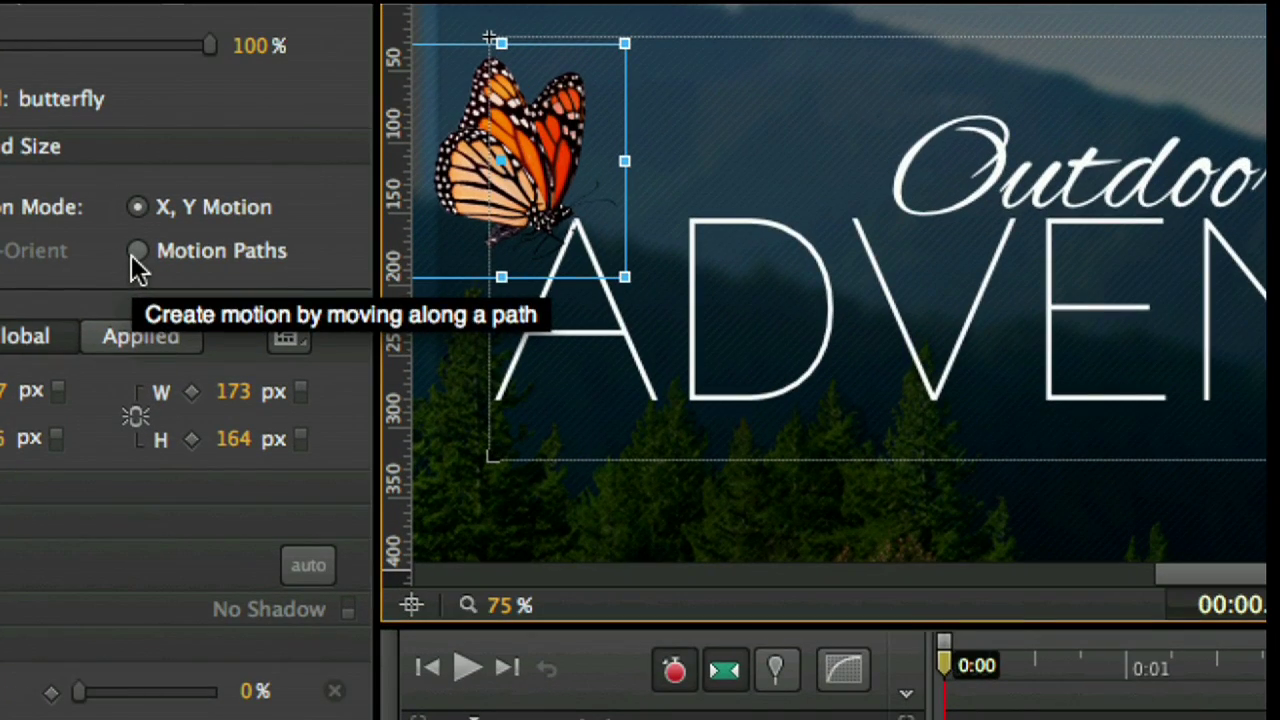
pyautogui.click(133, 256)
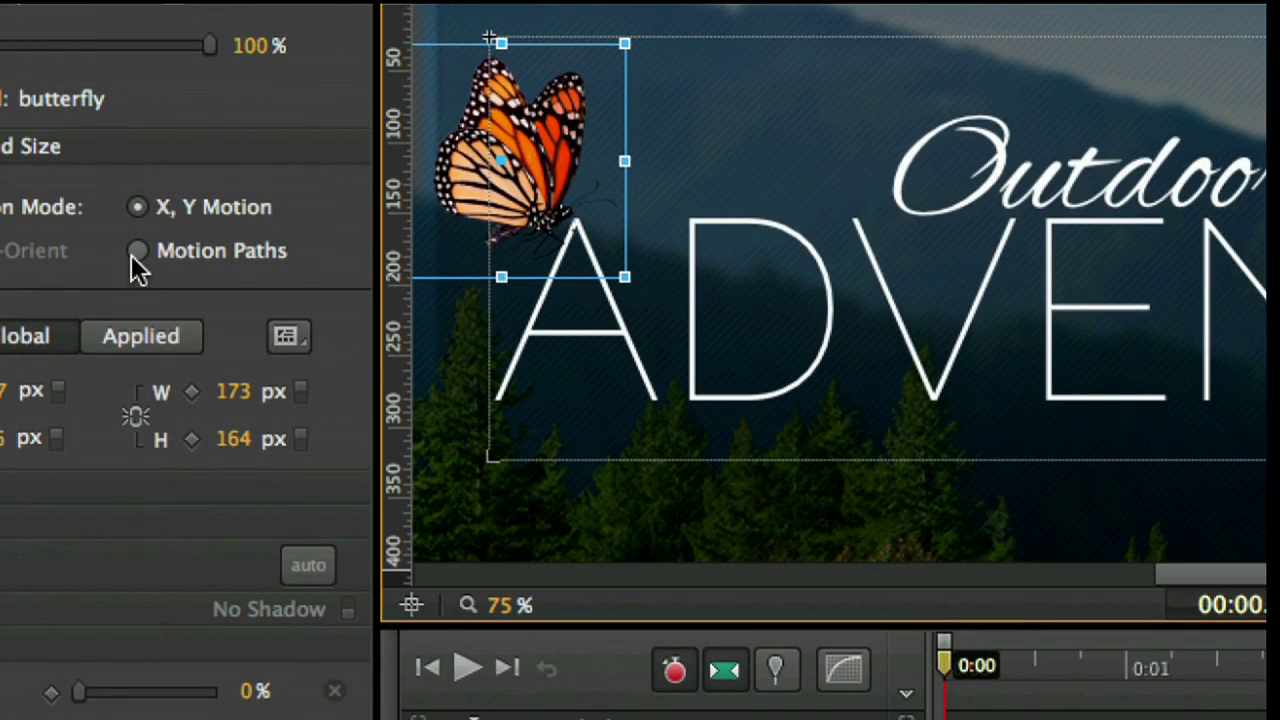
pyautogui.press('Return')
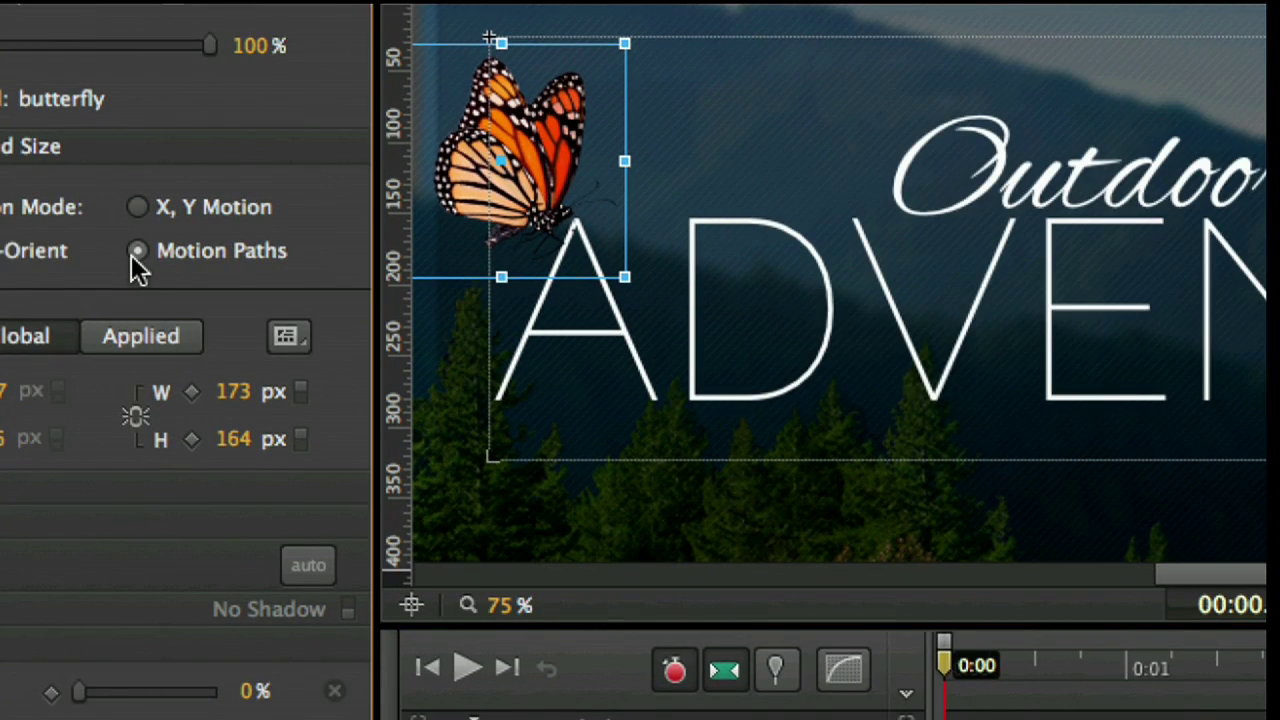
pyautogui.moveTo(311, 218); pyautogui.dragTo(363, 222)
pyautogui.moveTo(594, 455); pyautogui.dragTo(772, 447)
pyautogui.moveTo(330, 225); pyautogui.dragTo(1198, 197)
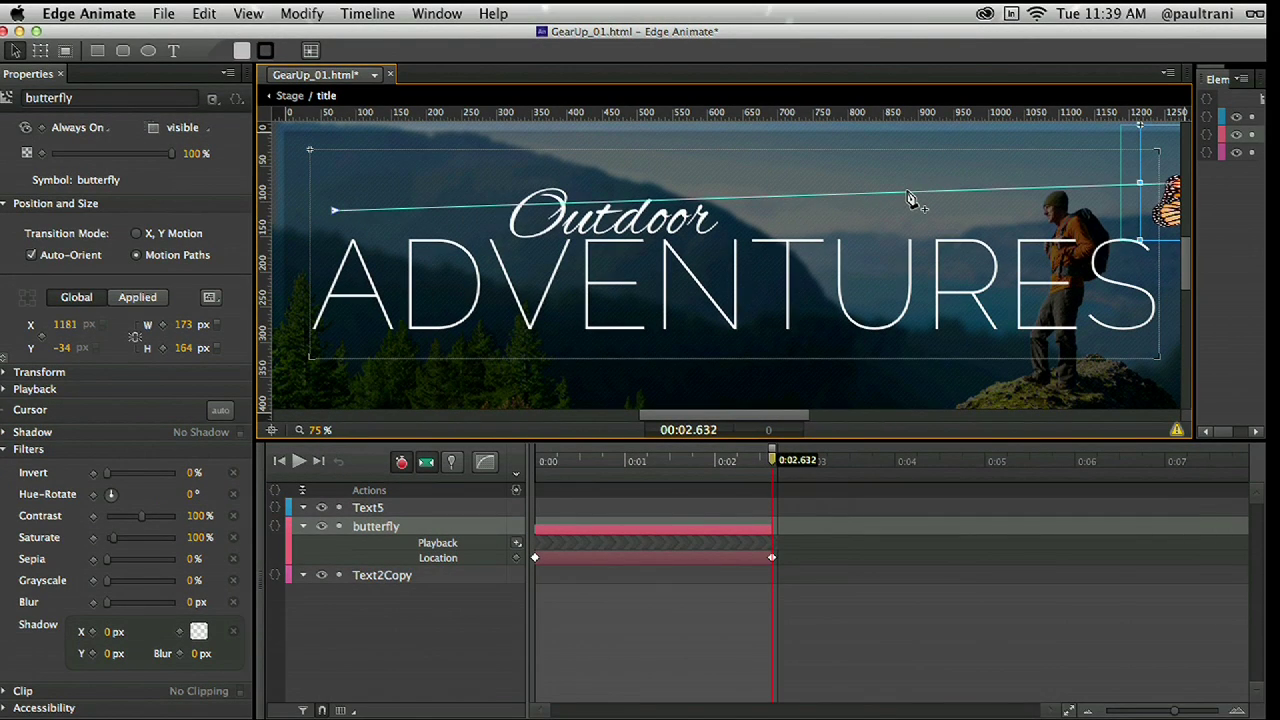
# - Bend the butterfly's motion path into a wavy curve across the title and preview the banner in the browser
pyautogui.moveTo(909, 197); pyautogui.dragTo(938, 301)
pyautogui.moveTo(506, 258); pyautogui.dragTo(533, 163)
pyautogui.moveTo(752, 258); pyautogui.dragTo(709, 315)
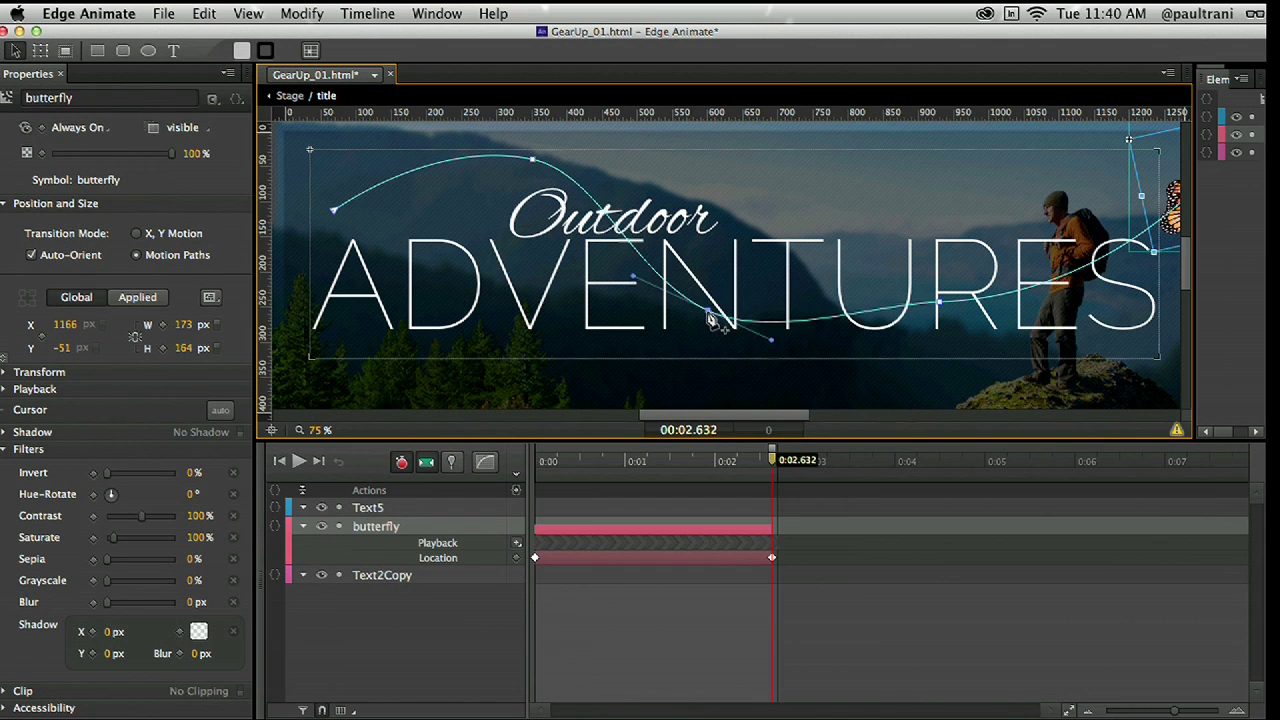
pyautogui.moveTo(940, 308); pyautogui.dragTo(1022, 135)
pyautogui.moveTo(648, 460); pyautogui.dragTo(530, 461)
pyautogui.press('super+Return')
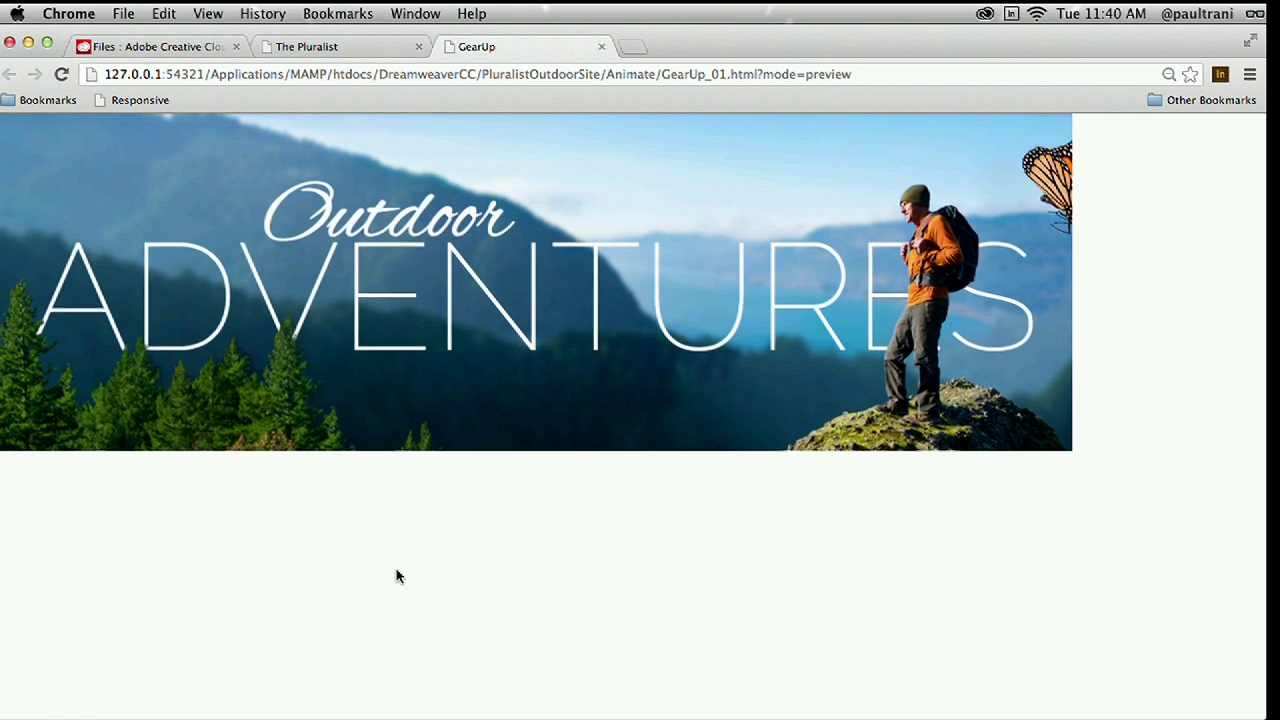
# - Replay the banner preview, then return to Edge Animate and switch to the GearUp_02_noJS.html composition
pyautogui.click(60, 74)
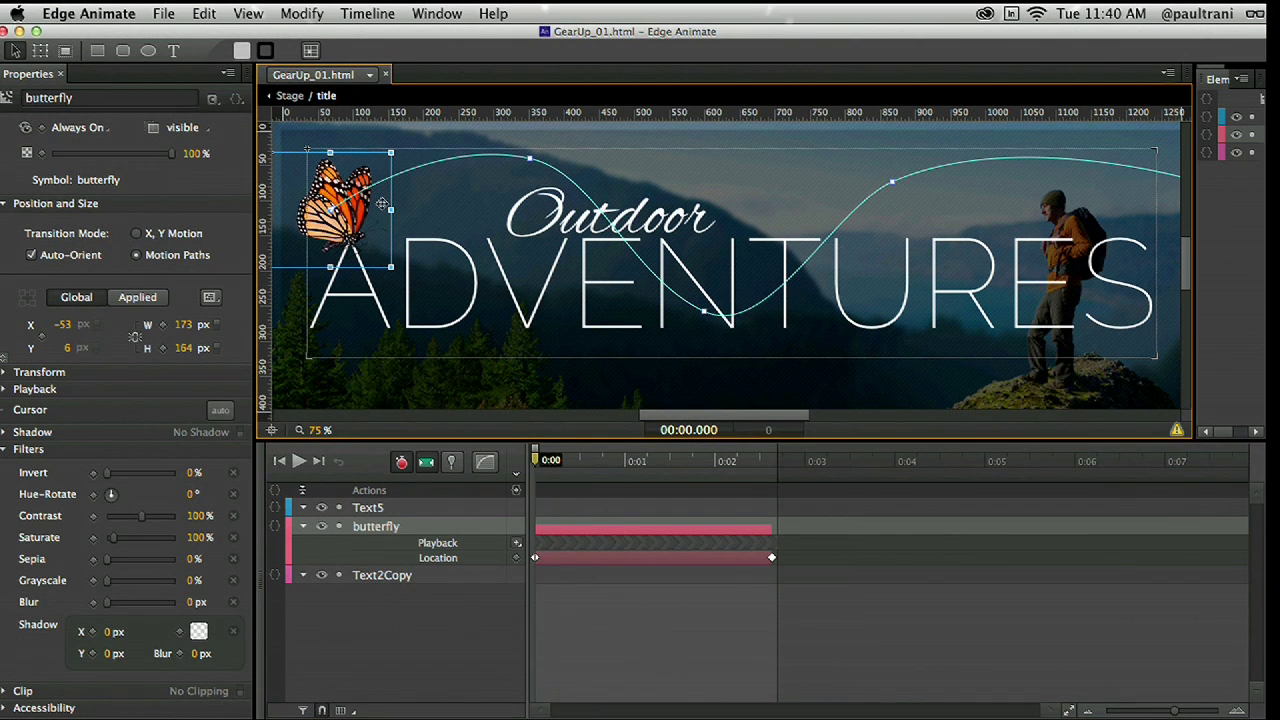
pyautogui.click(315, 74)
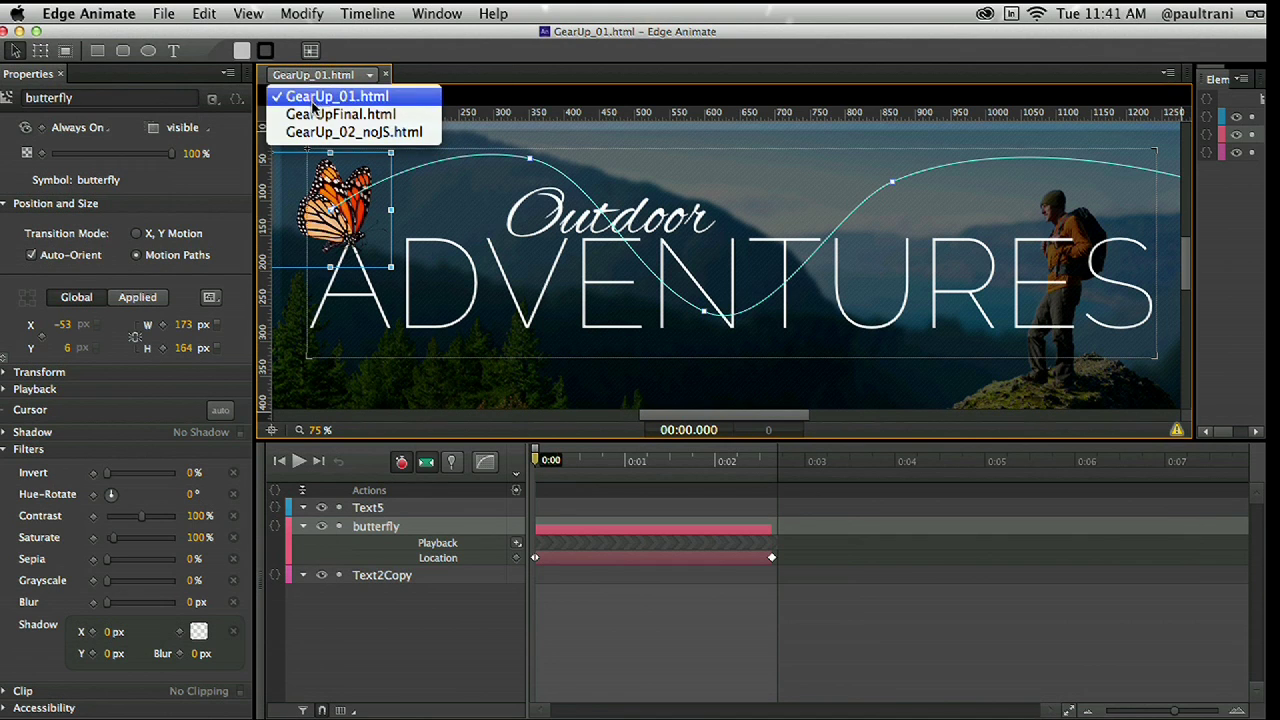
pyautogui.click(315, 134)
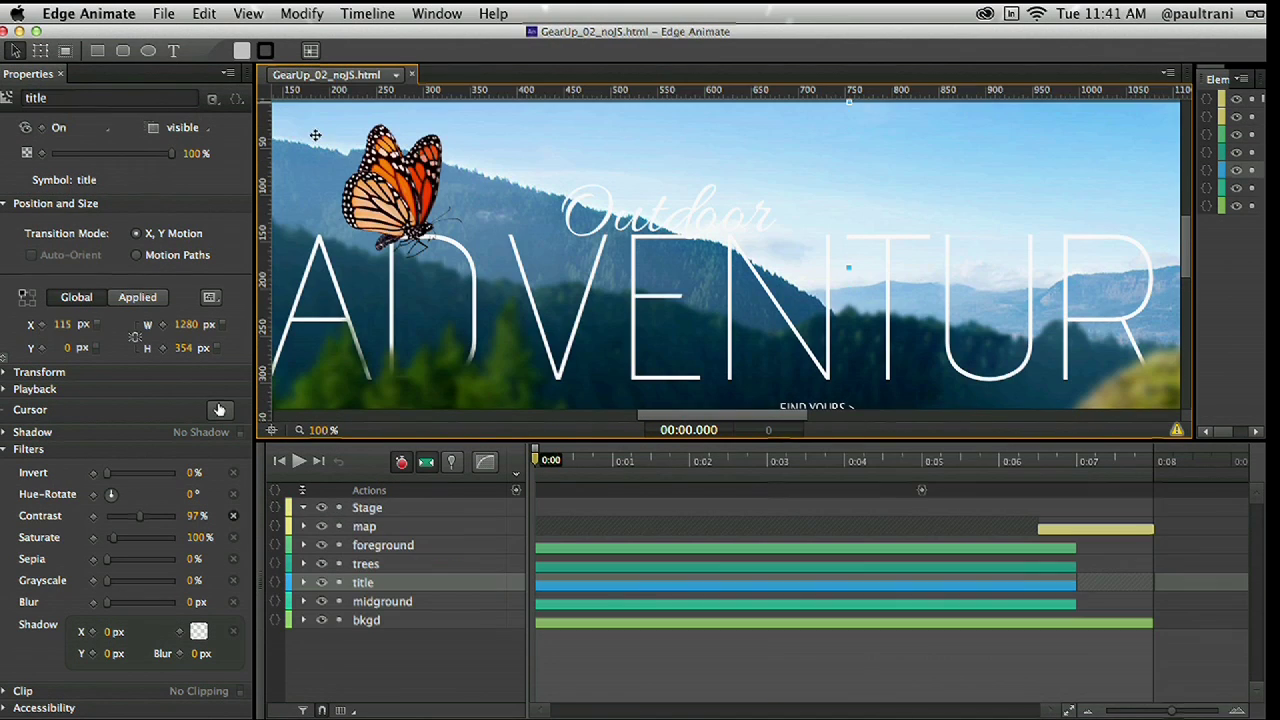
pyautogui.moveTo(543, 465); pyautogui.dragTo(473, 486)
# - Open the title symbol for editing and turn off its Autoplay
pyautogui.doubleClick(367, 199)
pyautogui.moveTo(555, 467); pyautogui.dragTo(475, 465)
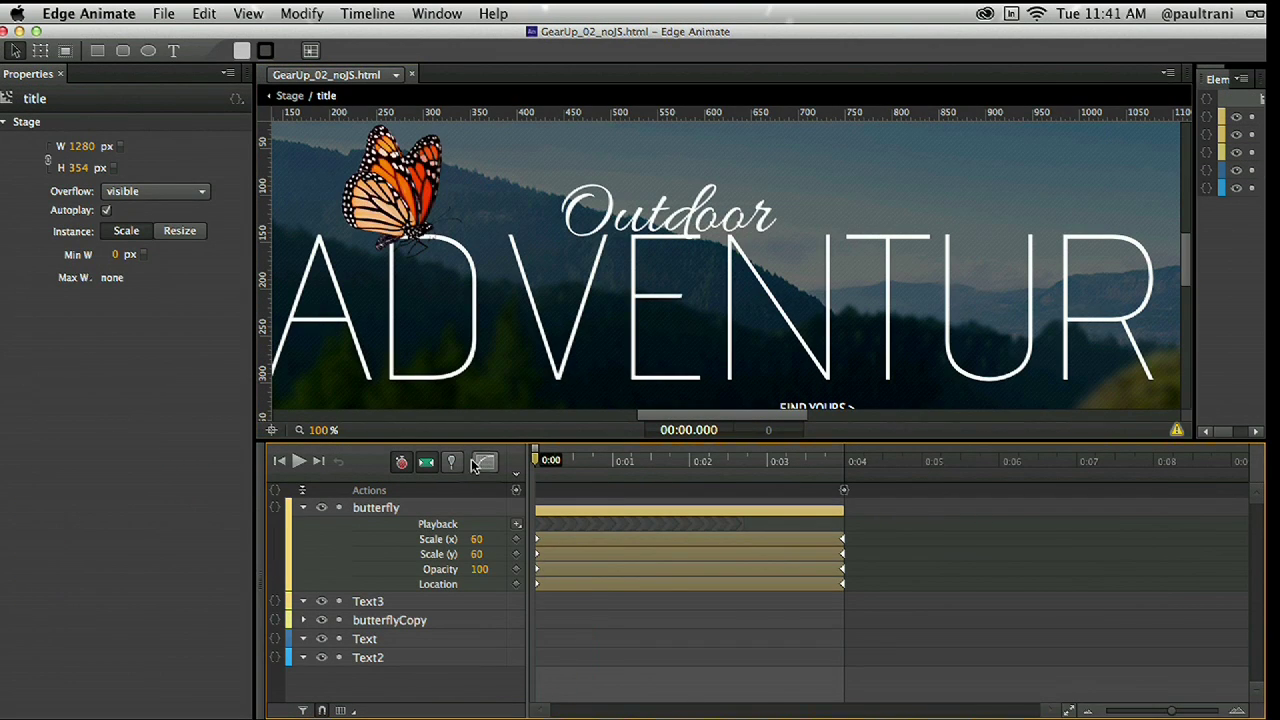
pyautogui.click(307, 192)
pyautogui.click(282, 179)
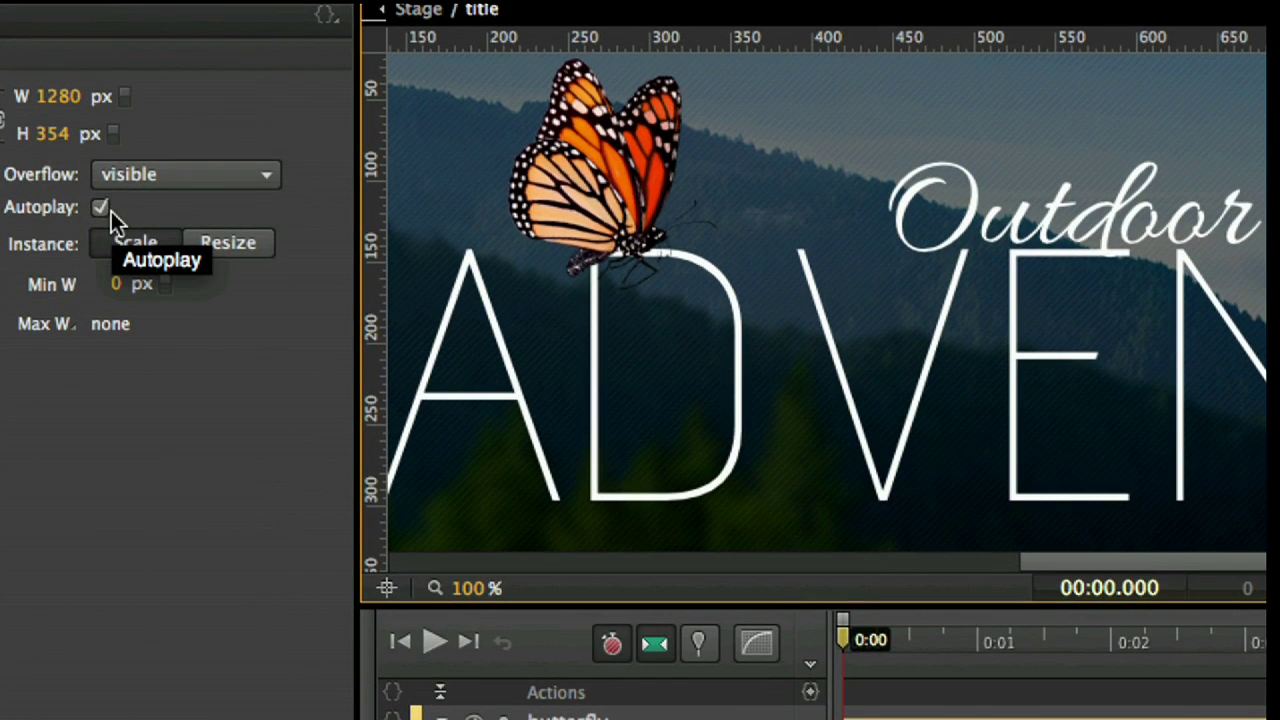
pyautogui.click(99, 212)
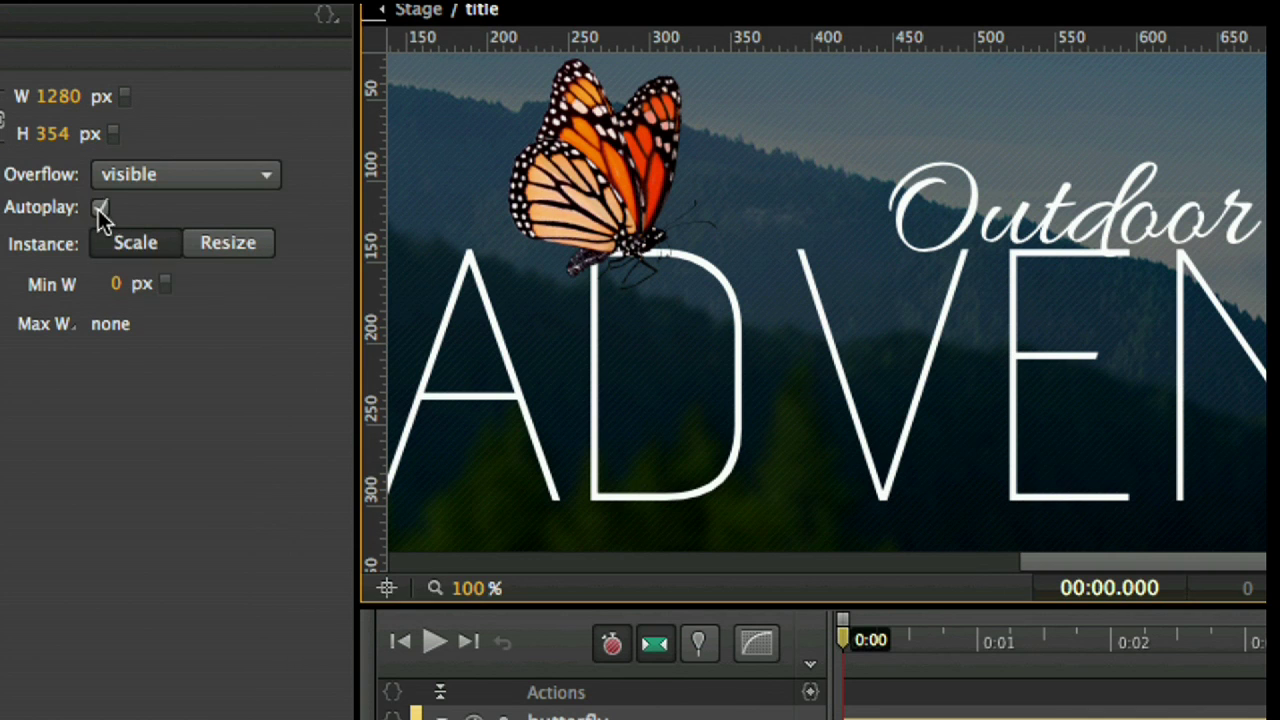
# - Give the butterfly in the title symbol a mouseenter event containing only sym.play(); in place of the placeholder comment
pyautogui.click(510, 172)
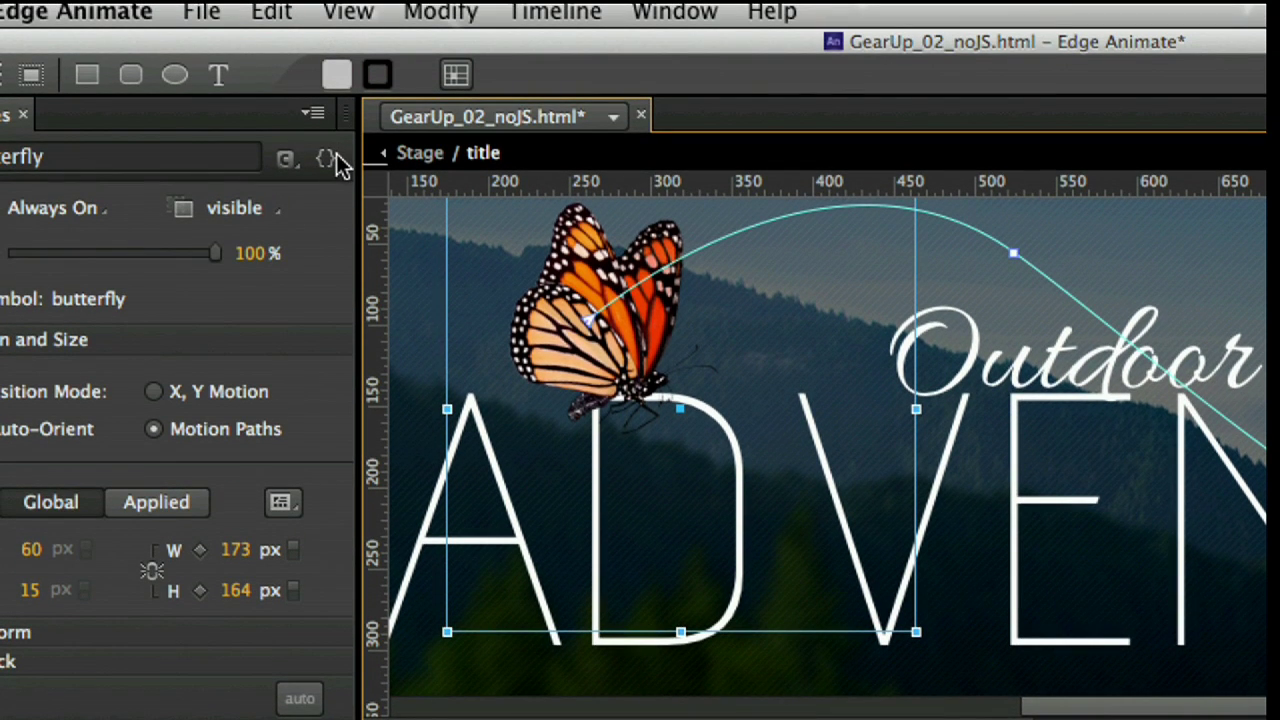
pyautogui.click(336, 158)
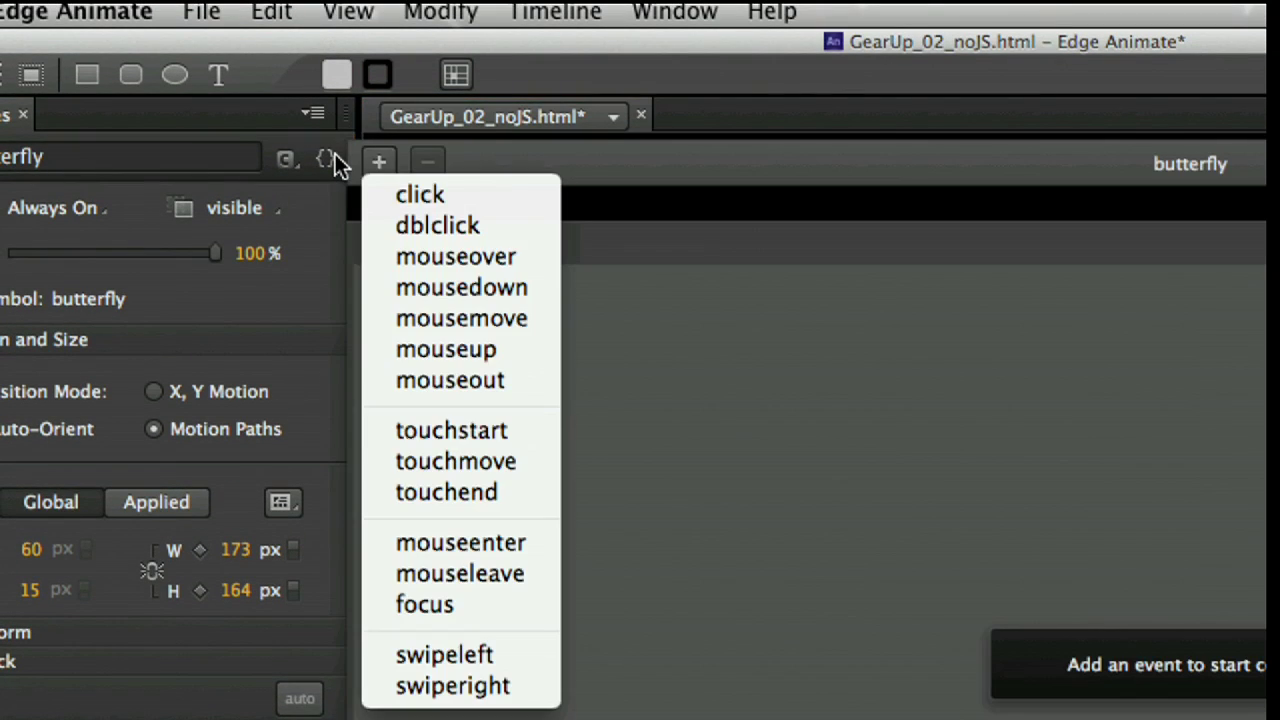
pyautogui.click(516, 545)
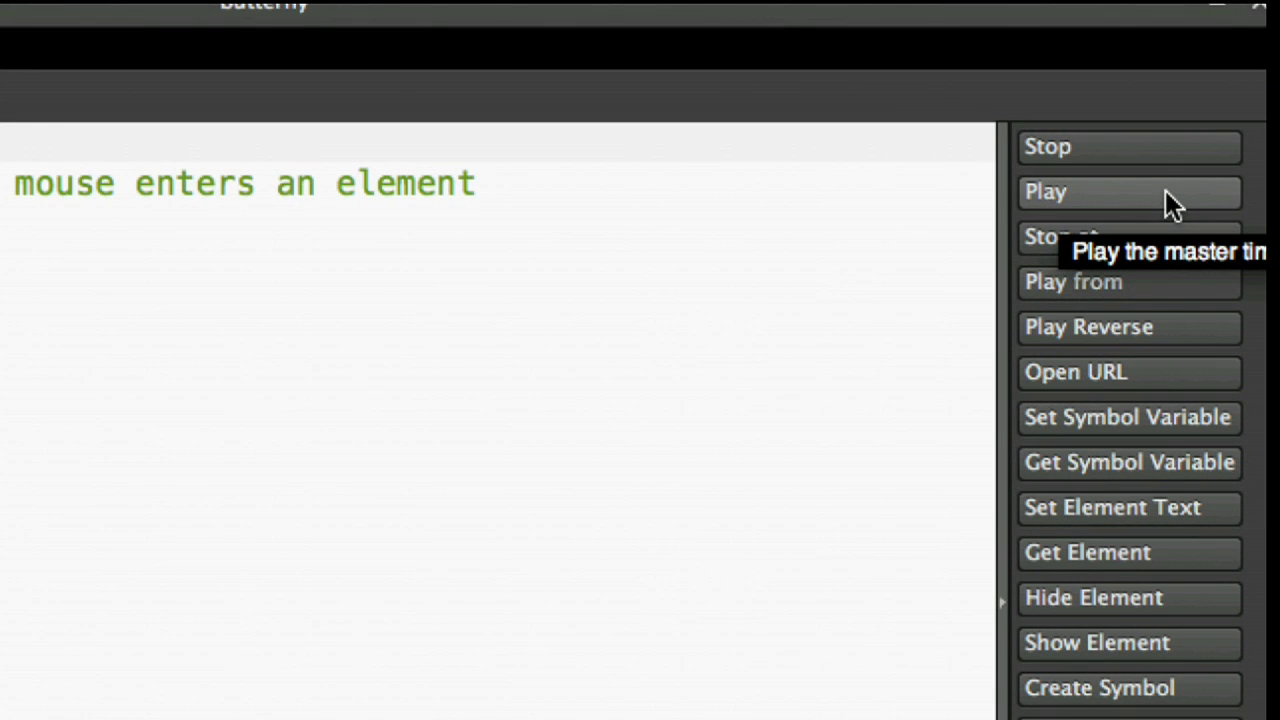
pyautogui.click(1166, 193)
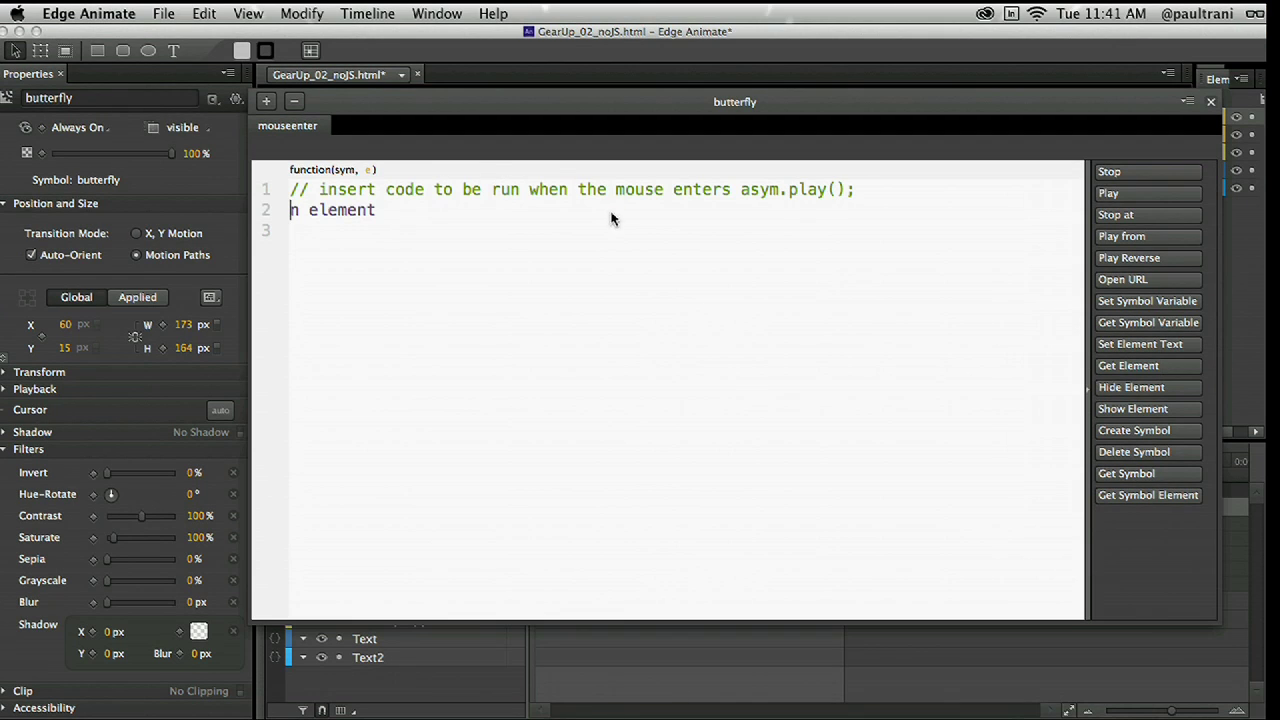
pyautogui.press('super+a')
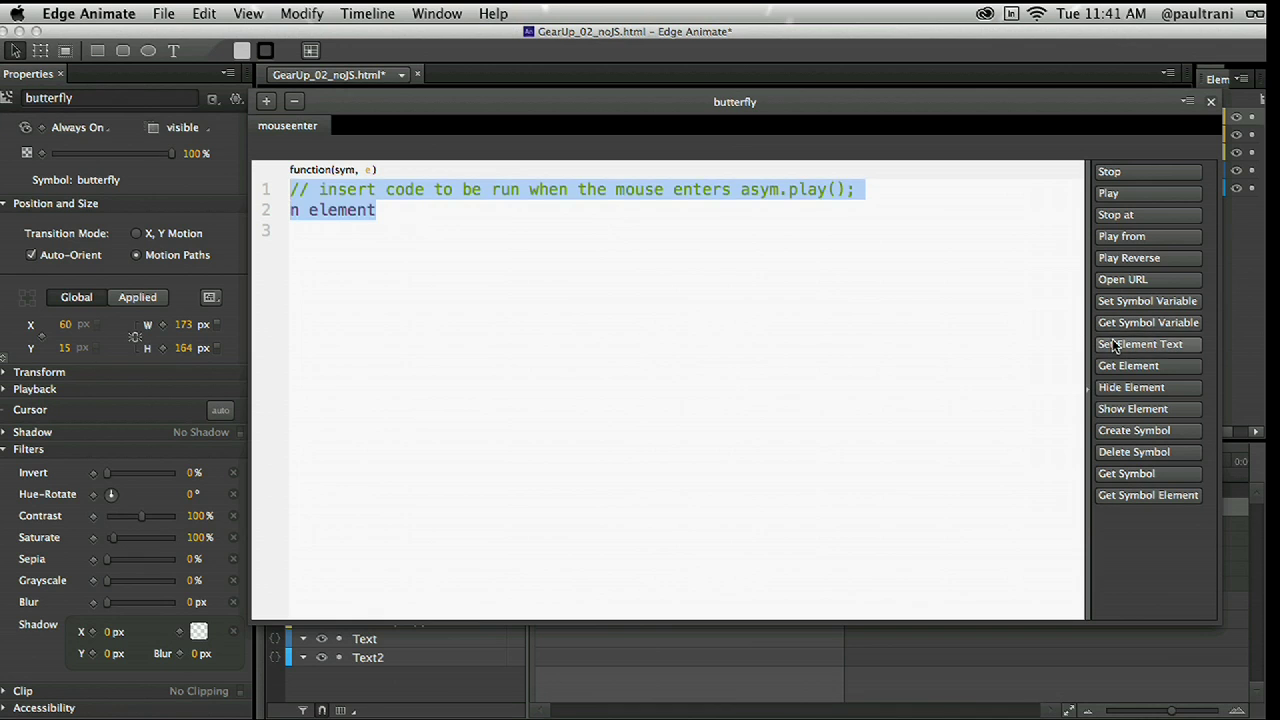
pyautogui.press('BackSpace')
pyautogui.click(1125, 195)
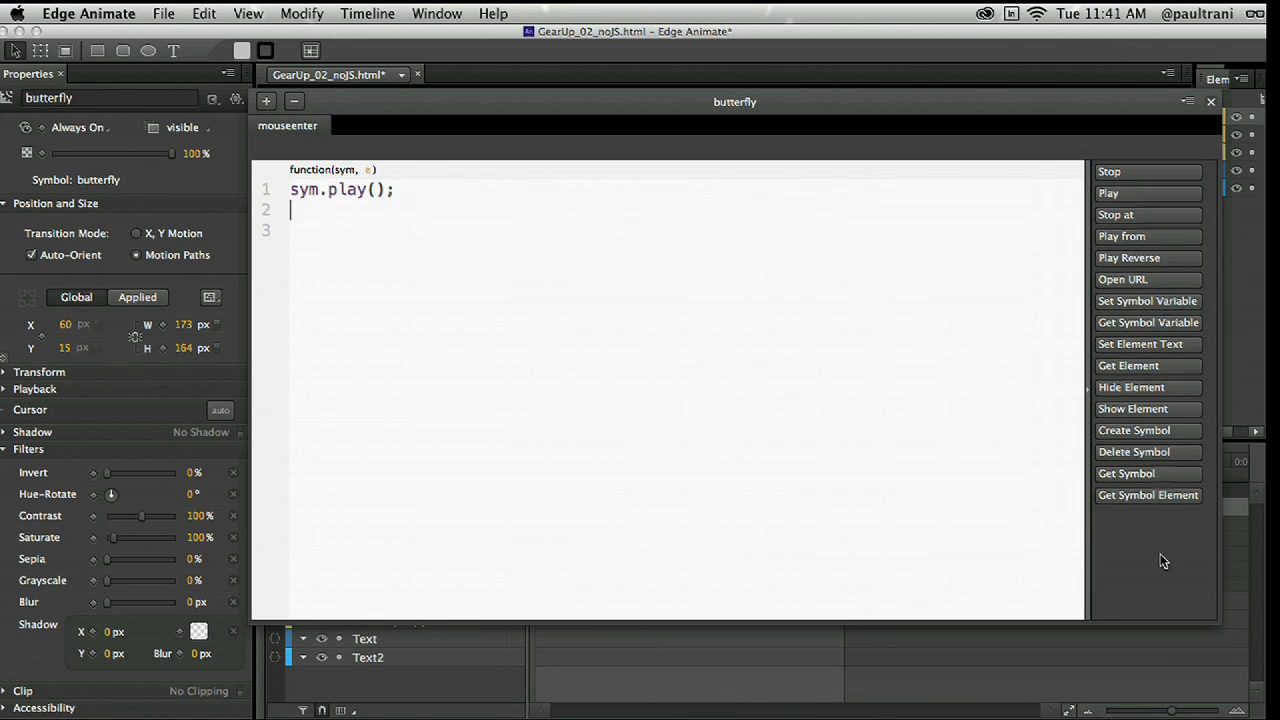
# - Add sym.getSymbol("butterfly").play(); as the second line of the butterfly's mouseenter code and close the code editor
pyautogui.moveTo(1220, 620); pyautogui.dragTo(941, 515)
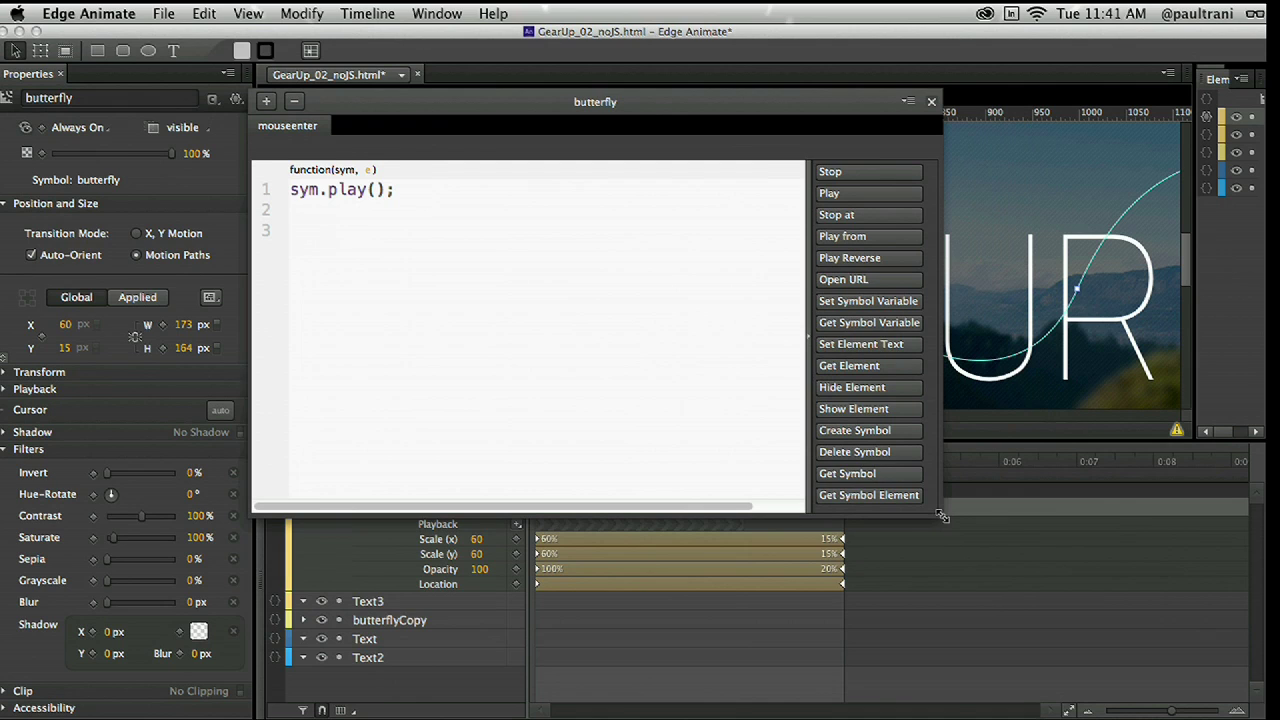
pyautogui.click(857, 475)
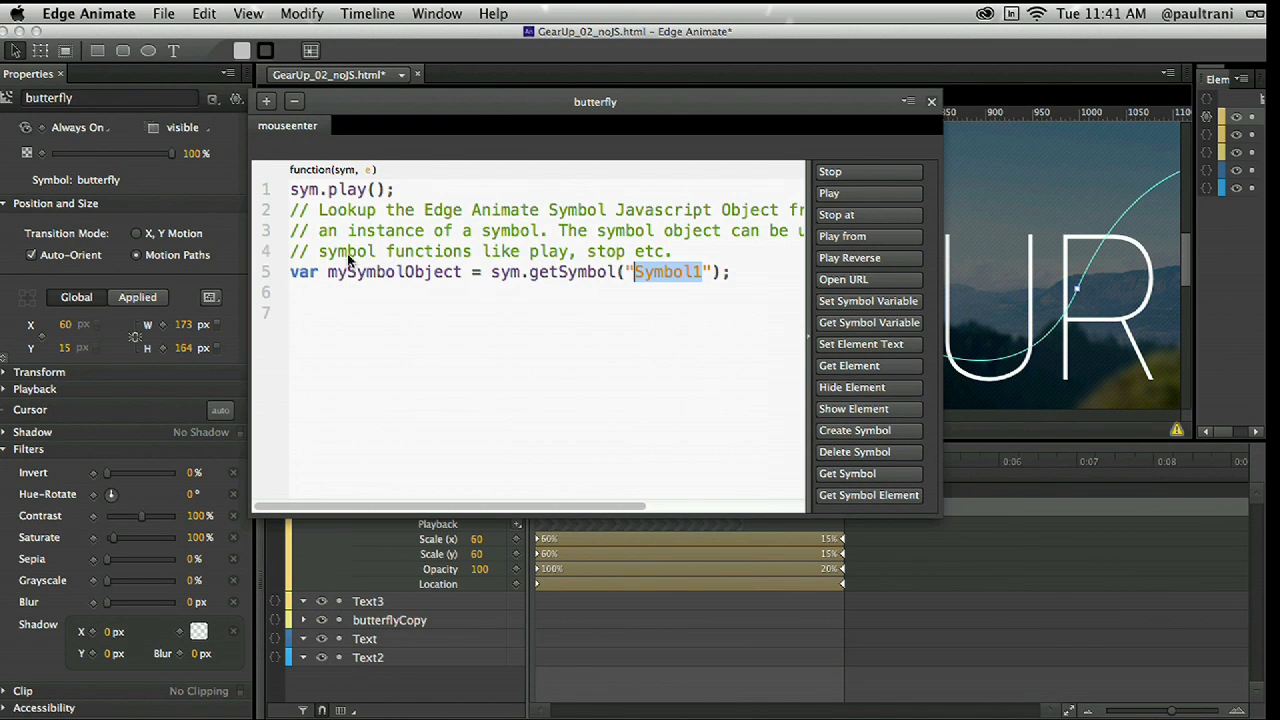
pyautogui.moveTo(490, 274); pyautogui.dragTo(290, 210)
pyautogui.press('BackSpace')
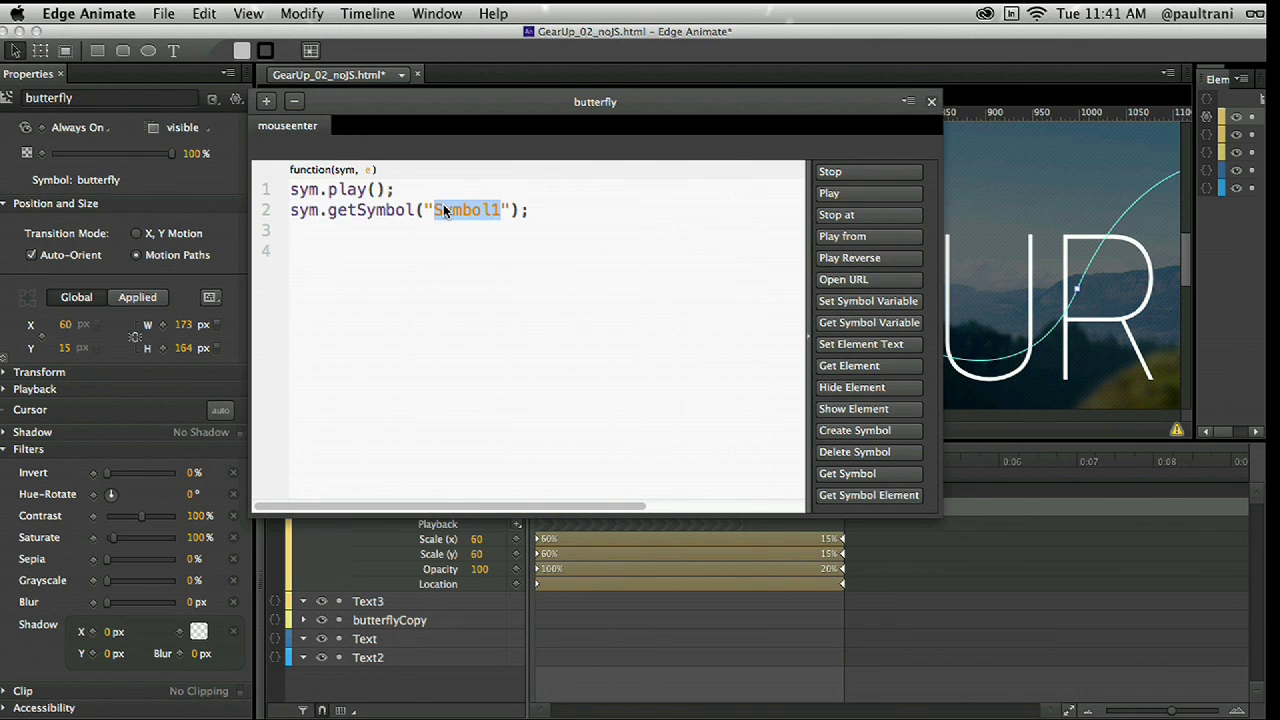
pyautogui.write('butterfl')
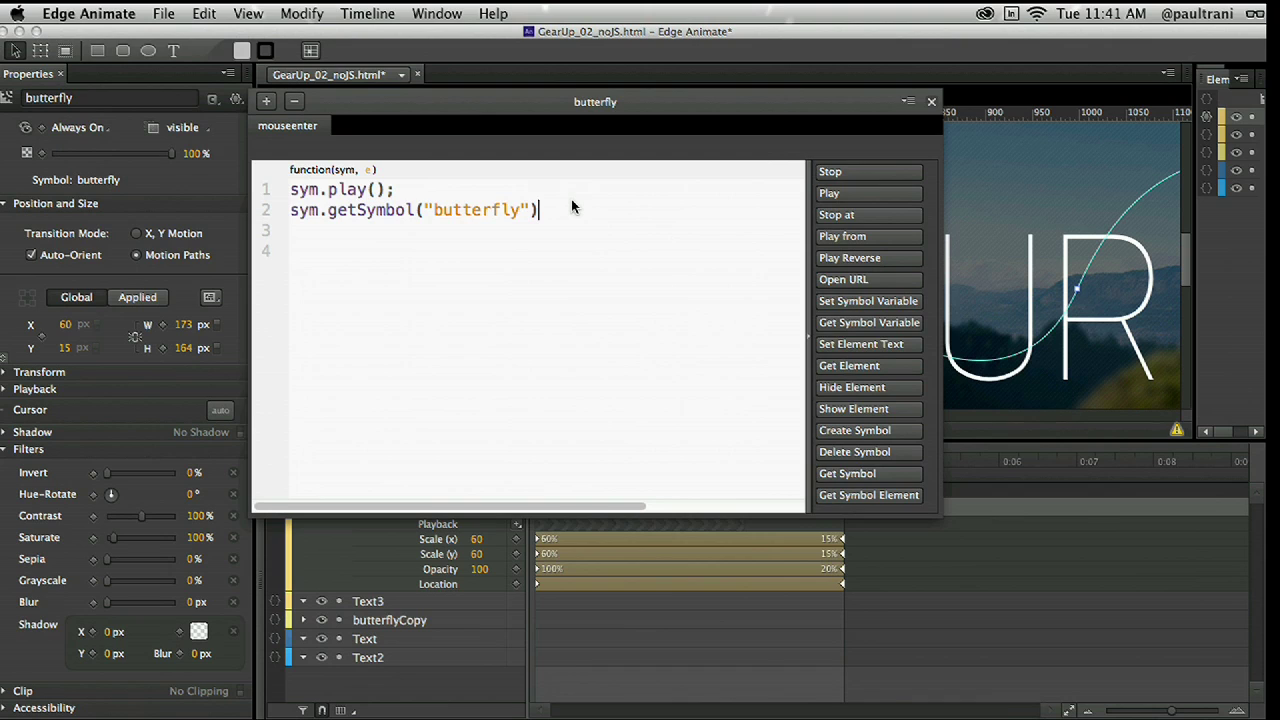
pyautogui.write('play();')
pyautogui.click(931, 102)
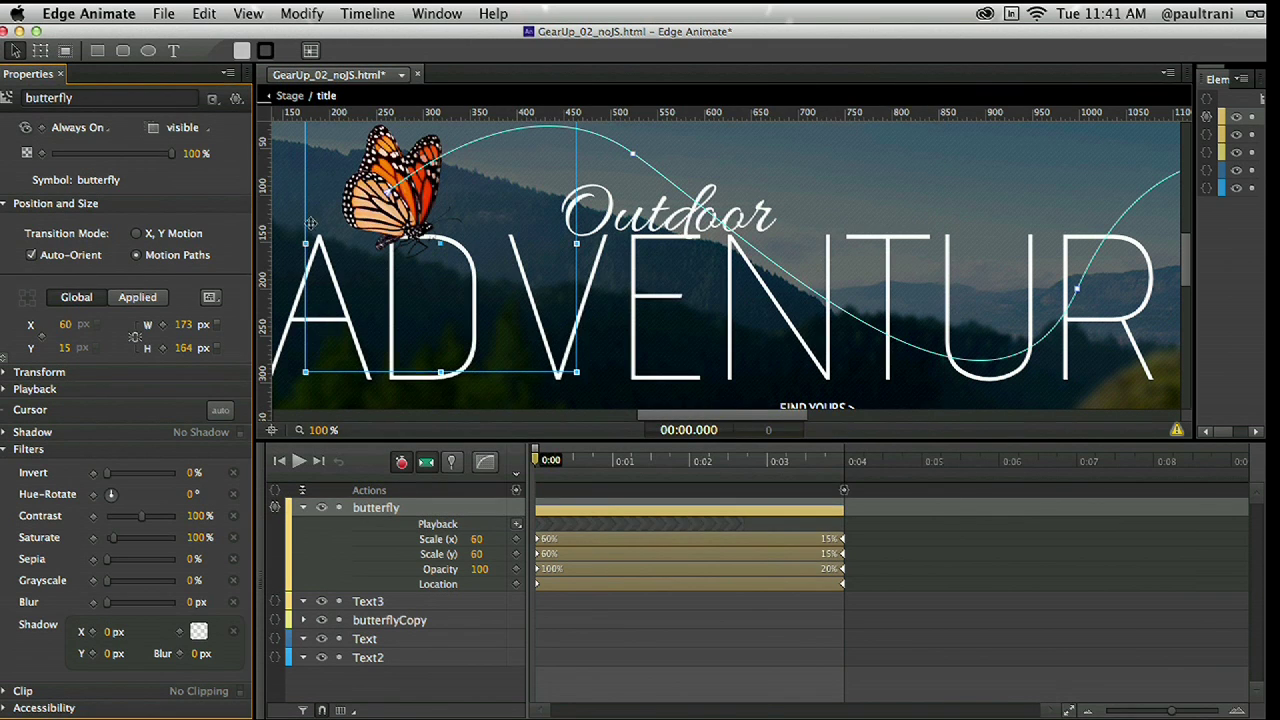
# - Turn off Autoplay in the nested butterfly symbol, return to the title symbol and preview the banner in the browser
pyautogui.doubleClick(368, 204)
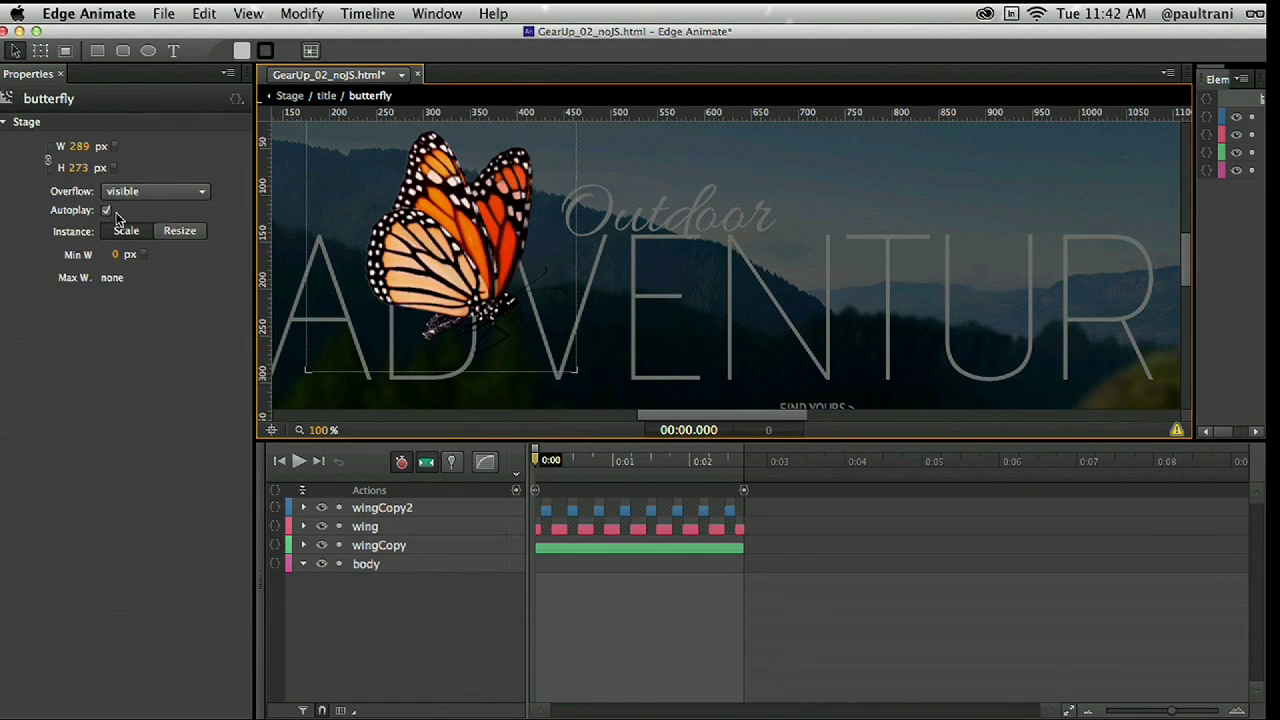
pyautogui.click(106, 211)
pyautogui.click(333, 98)
pyautogui.moveTo(538, 460)
pyautogui.mouseDown()
pyautogui.moveTo(651, 460)
pyautogui.moveTo(522, 472)
pyautogui.mouseUp()
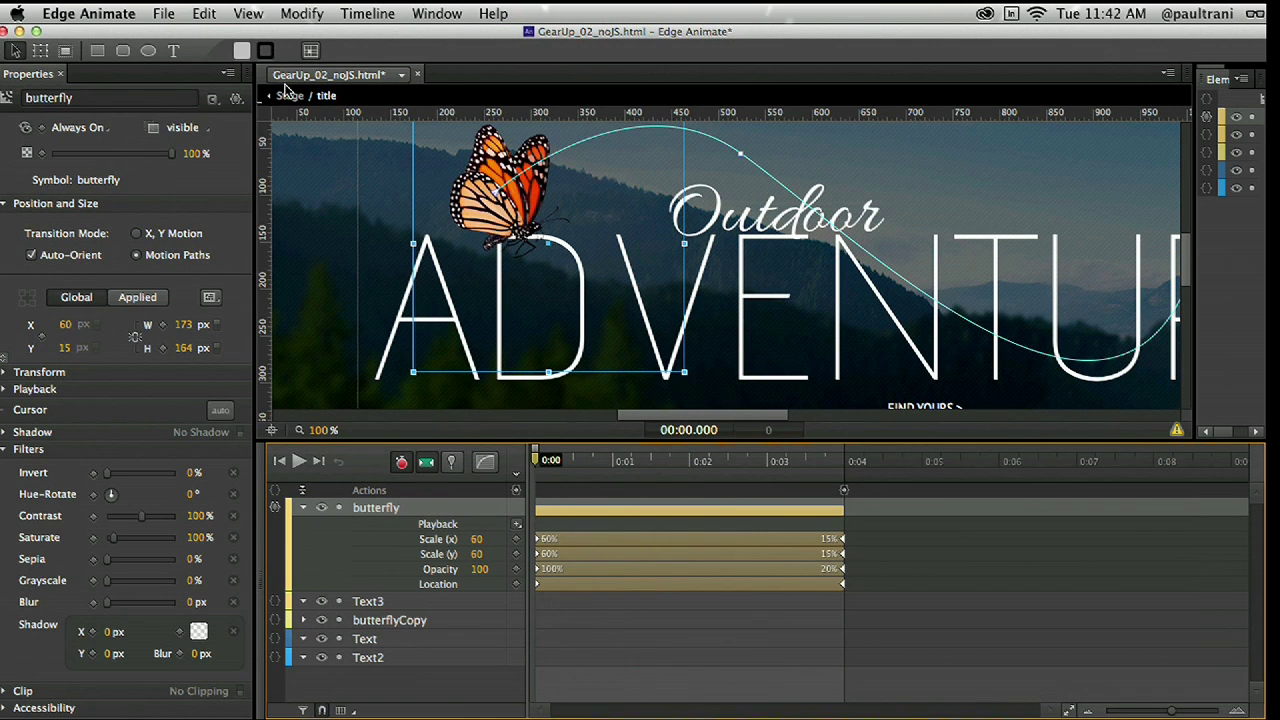
pyautogui.press('super+Return')
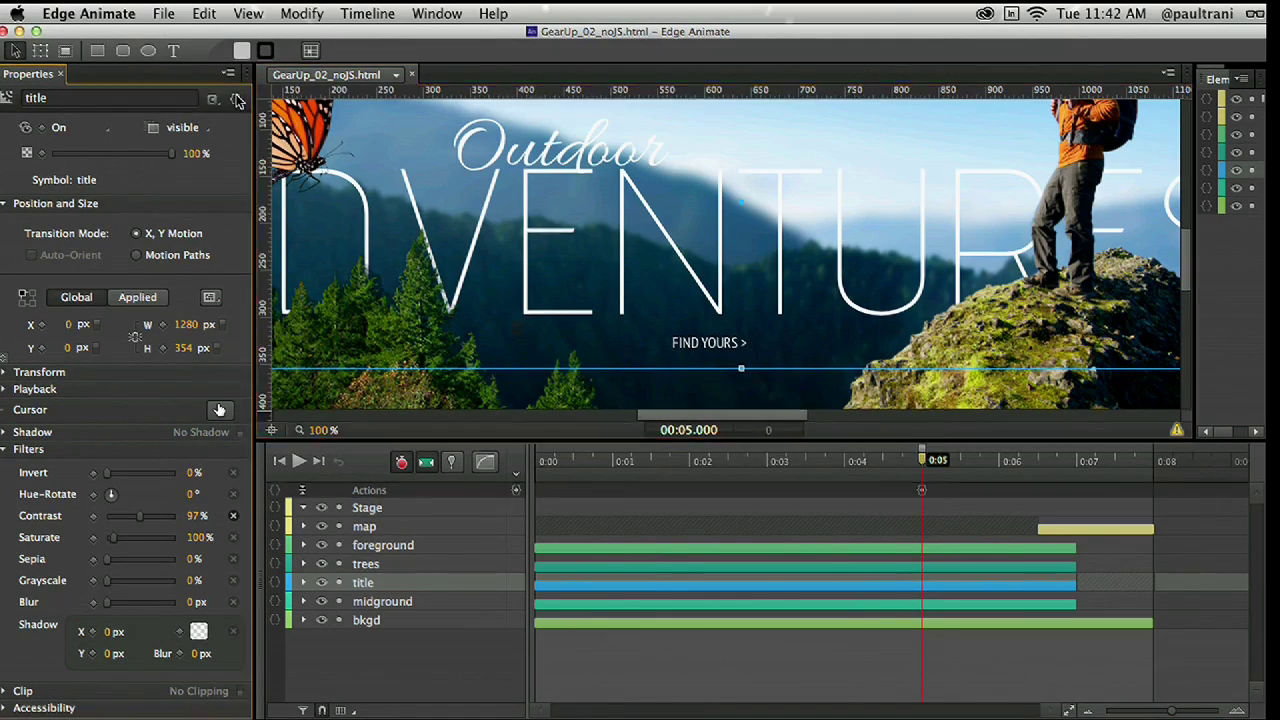
# - Give the title on the main stage a click event that runs sym.play();
pyautogui.click(236, 98)
pyautogui.click(285, 120)
pyautogui.click(828, 192)
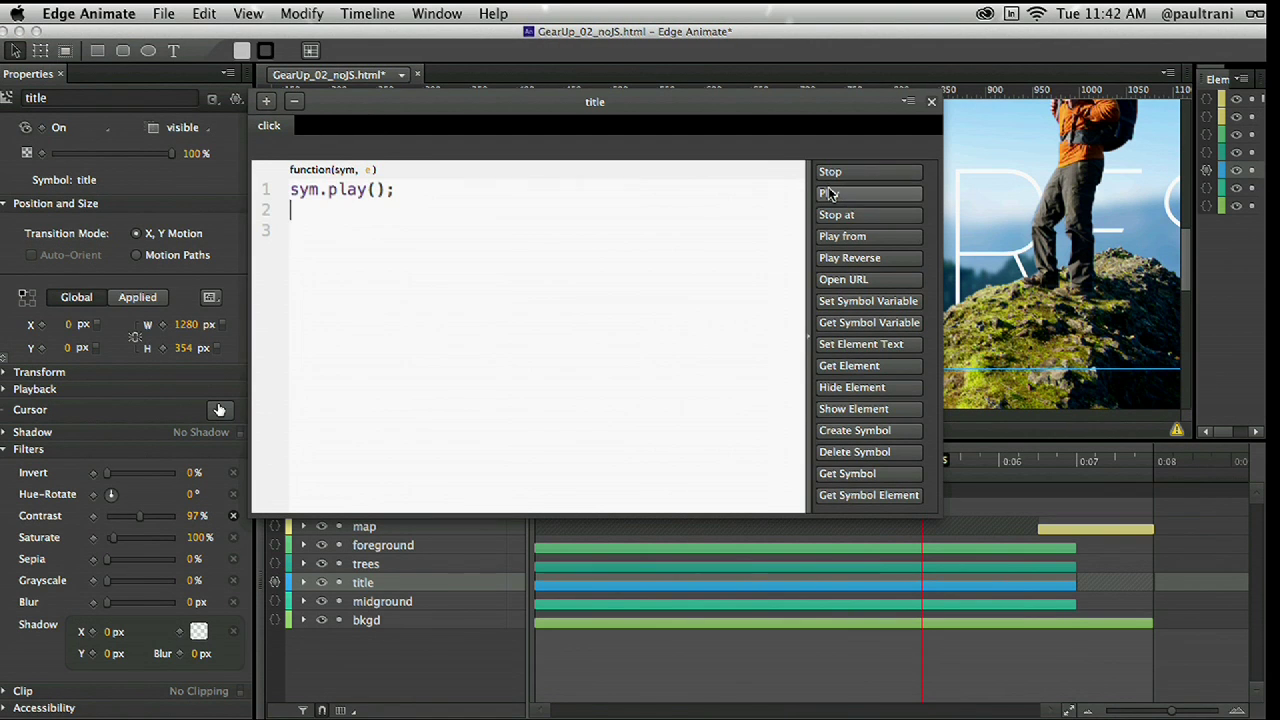
pyautogui.click(930, 103)
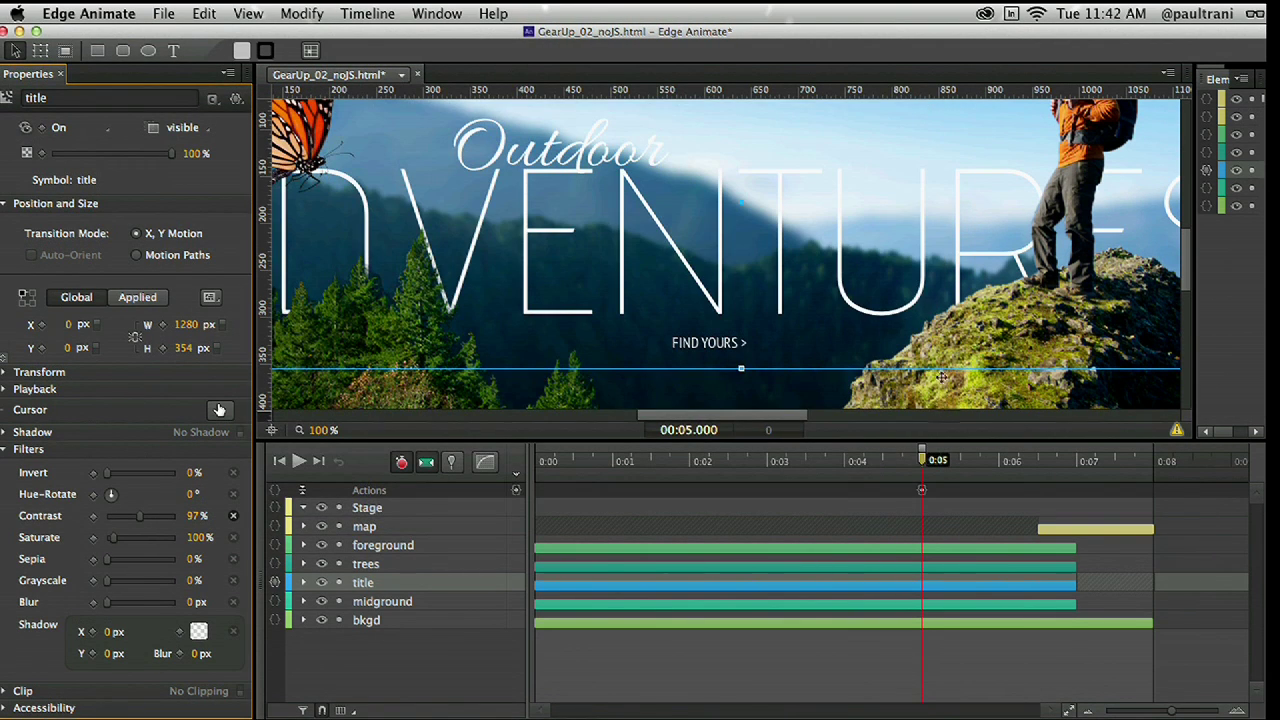
# - Open the map symbol for editing at 0:08 and select its butterflyAn element
pyautogui.moveTo(925, 462); pyautogui.dragTo(1155, 460)
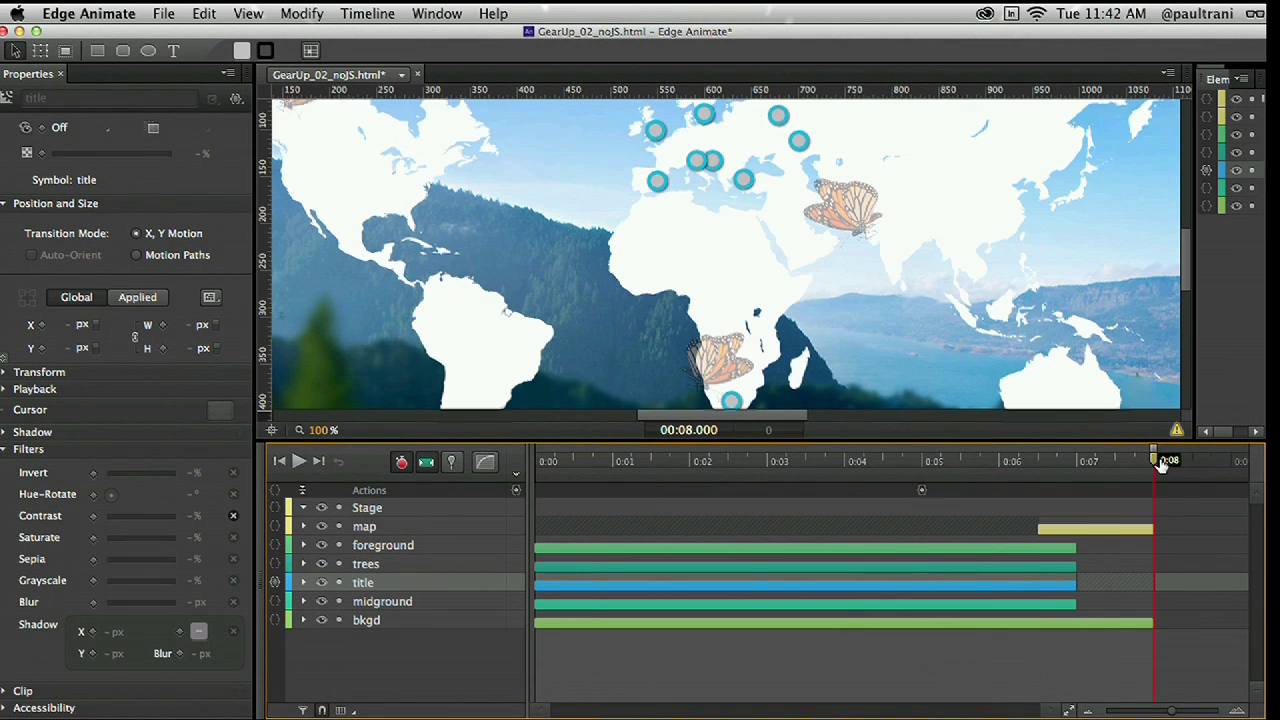
pyautogui.doubleClick(719, 349)
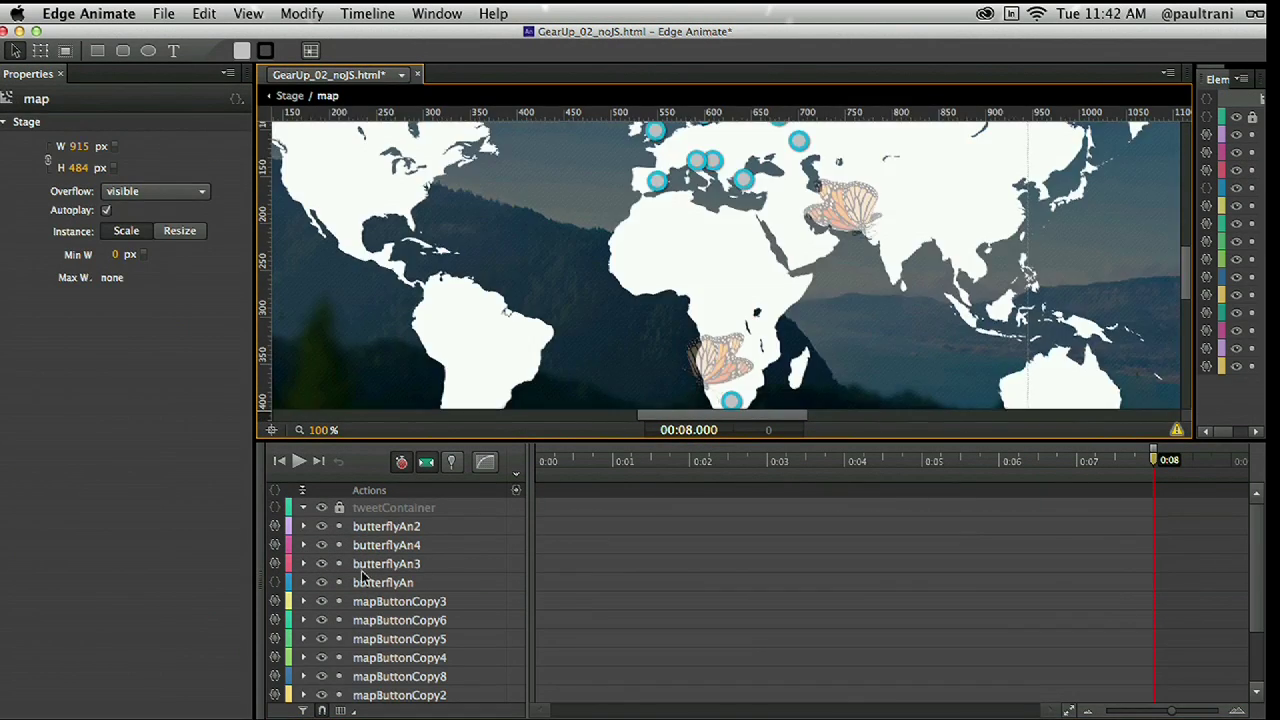
pyautogui.click(395, 567)
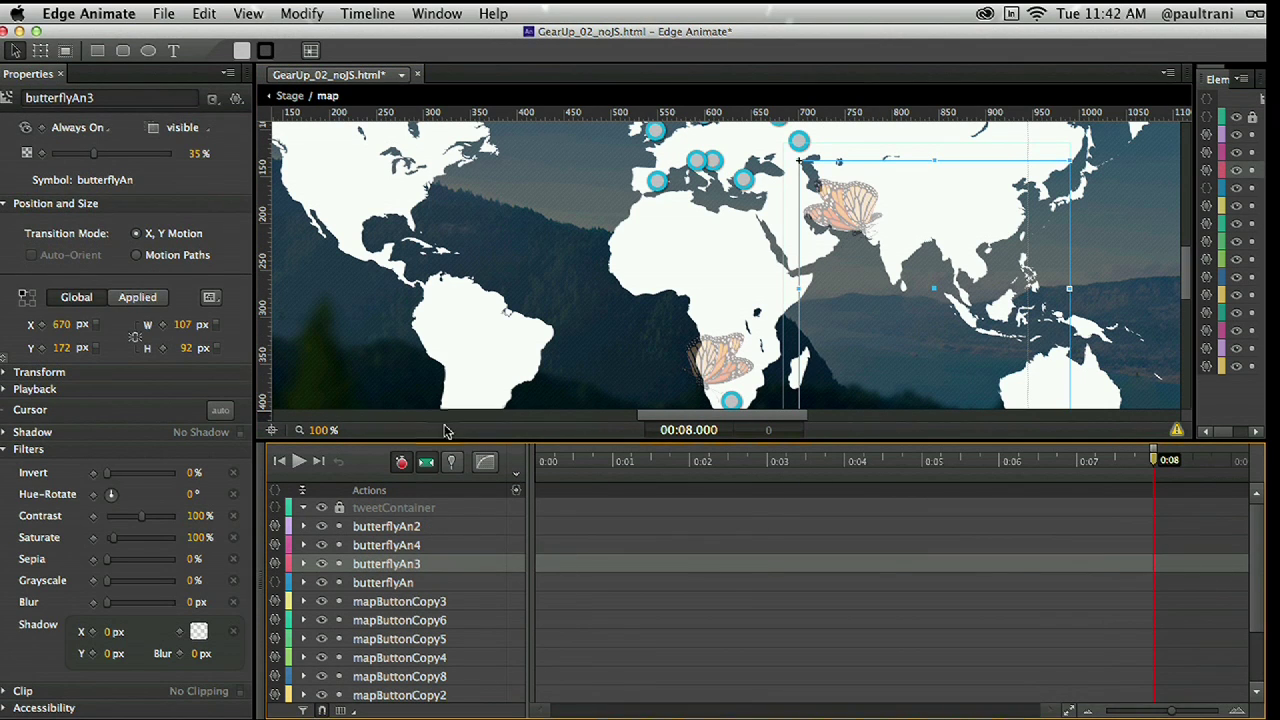
pyautogui.click(383, 583)
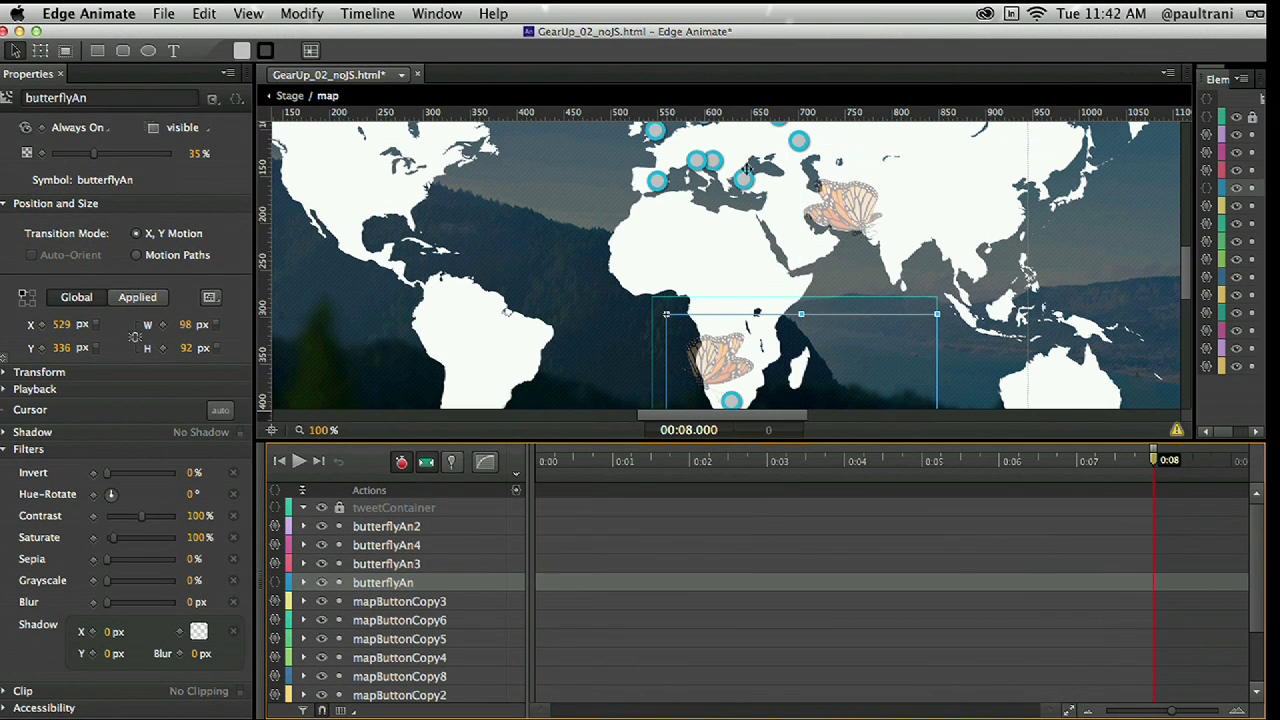
# - Add a mouseenter event to butterflyAn and paste in the randomNumbers and moveMe script that animates it to a random position
pyautogui.click(237, 101)
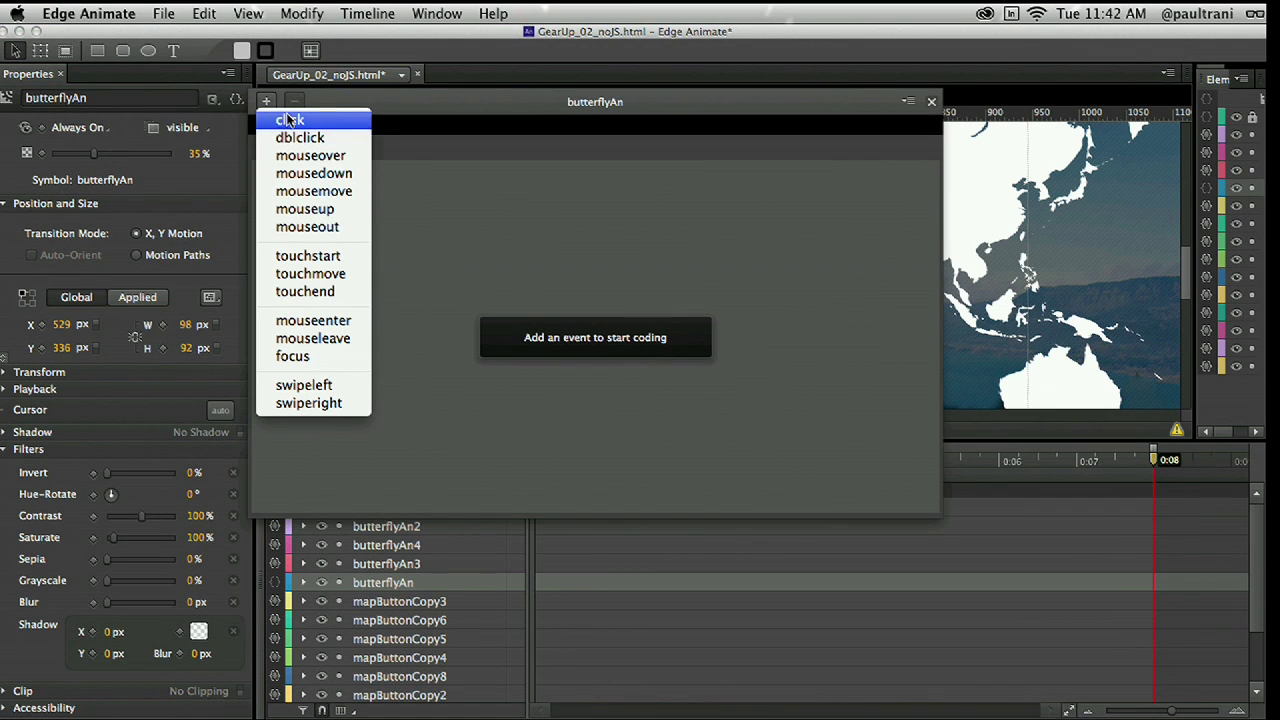
pyautogui.click(318, 322)
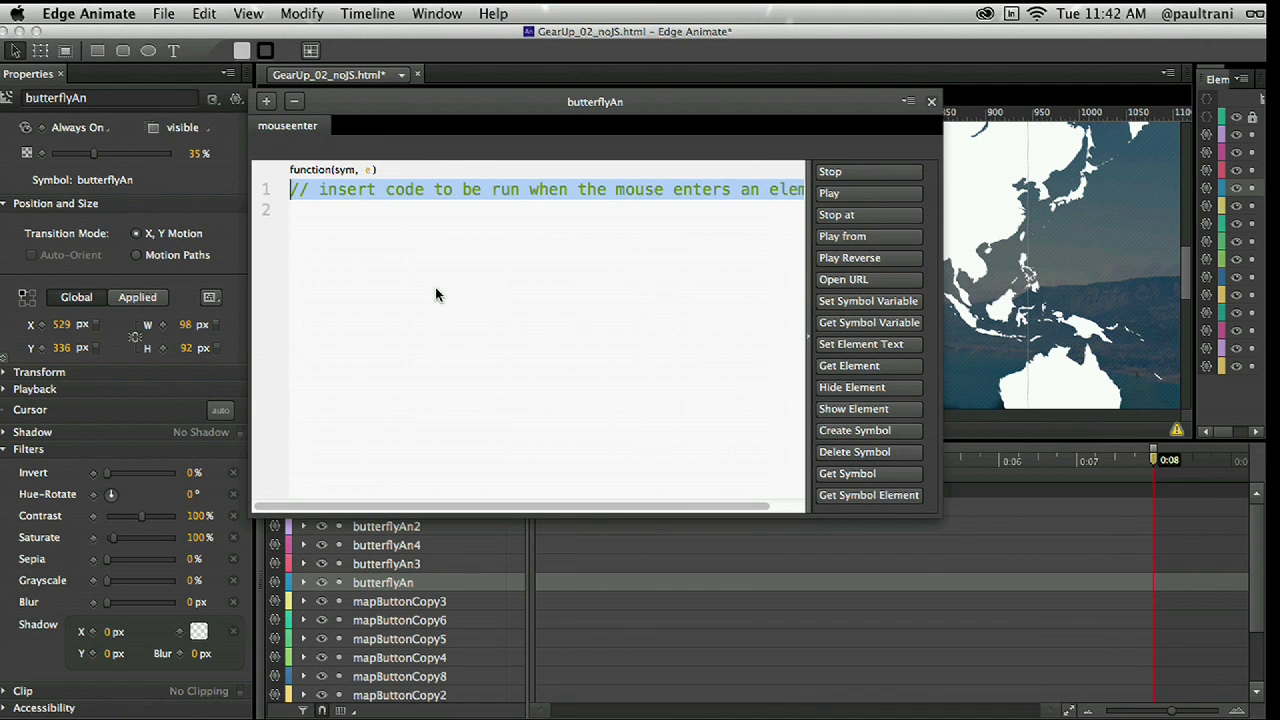
pyautogui.write('random')
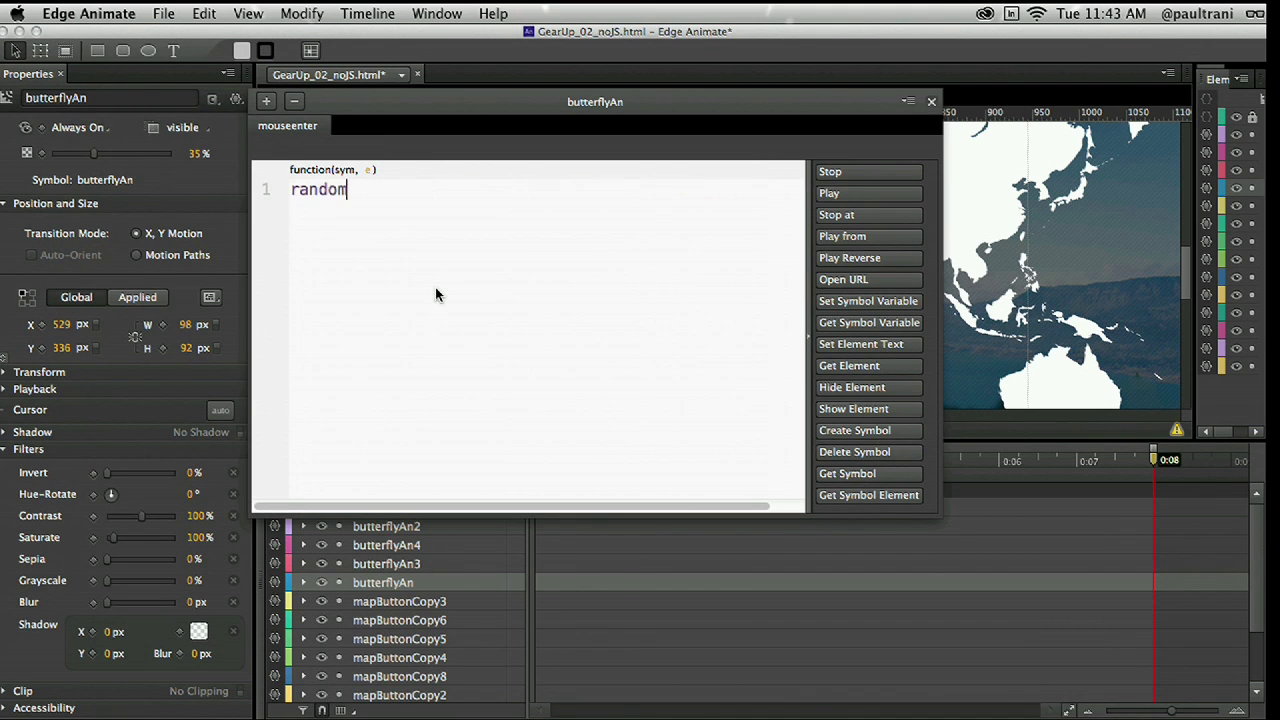
pyautogui.press('super+a')
pyautogui.press('super+v')
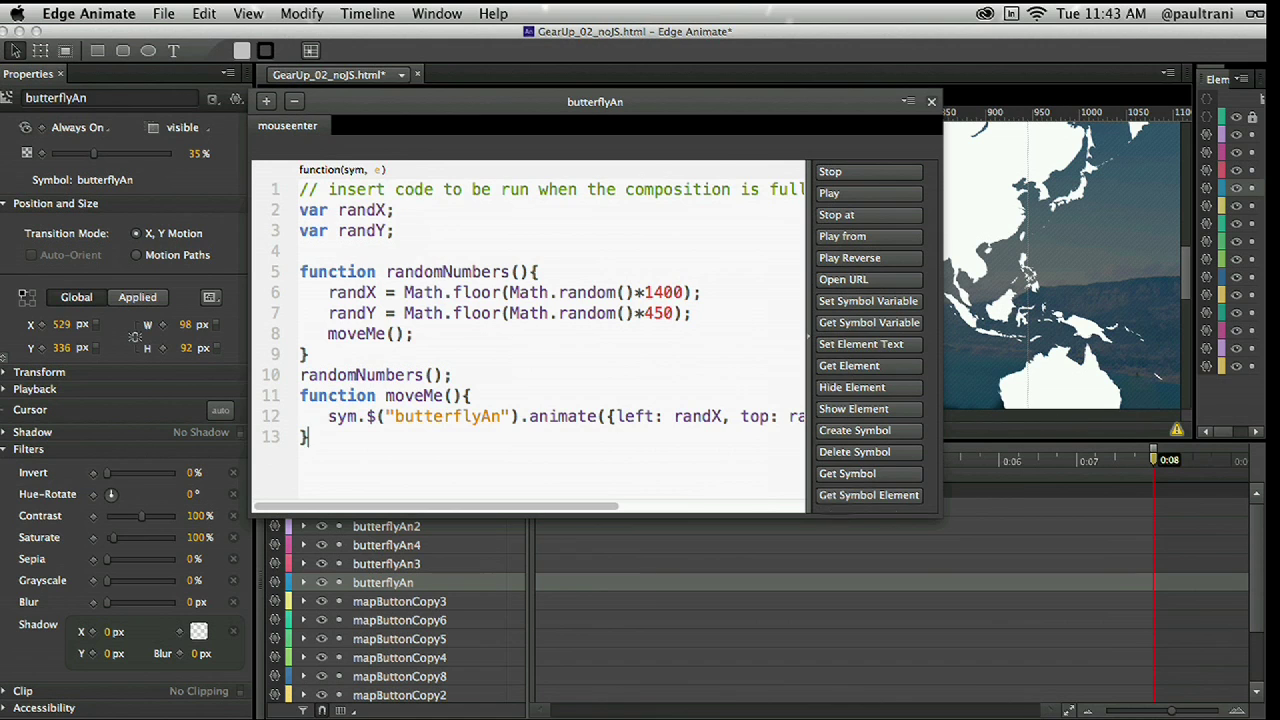
pyautogui.moveTo(940, 514); pyautogui.dragTo(1181, 500)
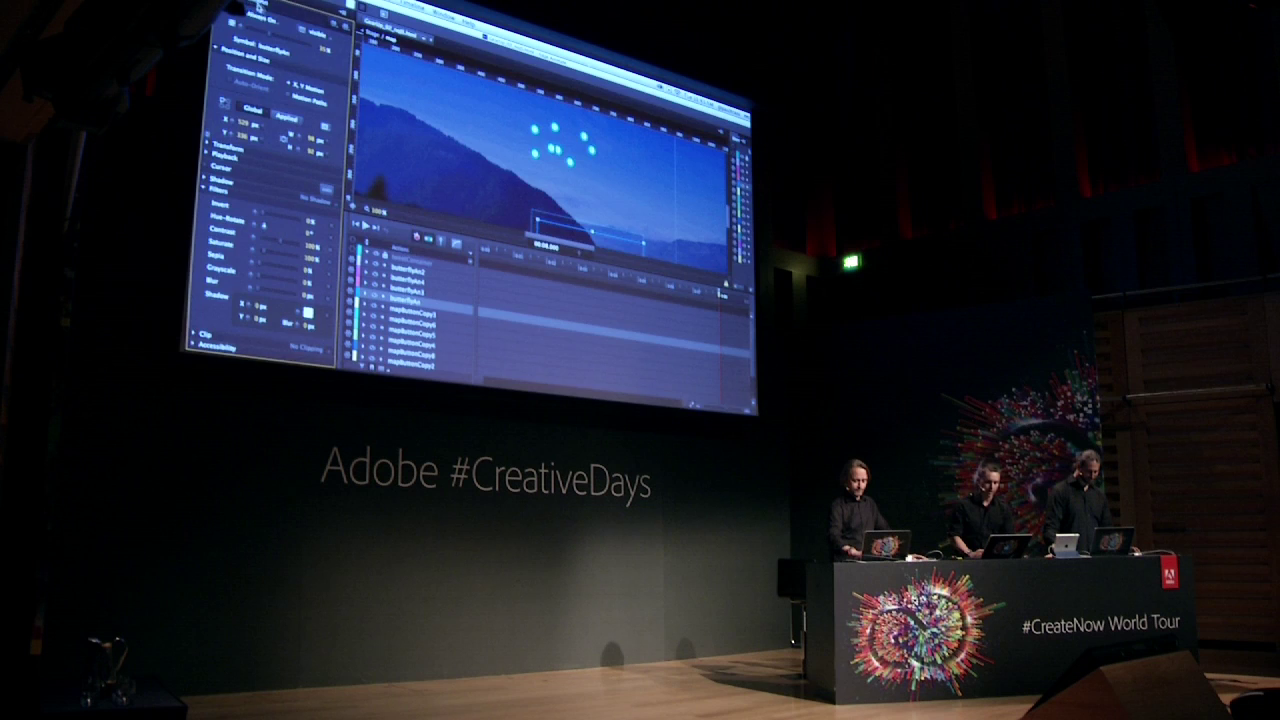
# - Preview the banner in the browser, follow FIND YOURS to the map, and try the map marker over Britain
pyautogui.hotkey('ctrl', 'Return')
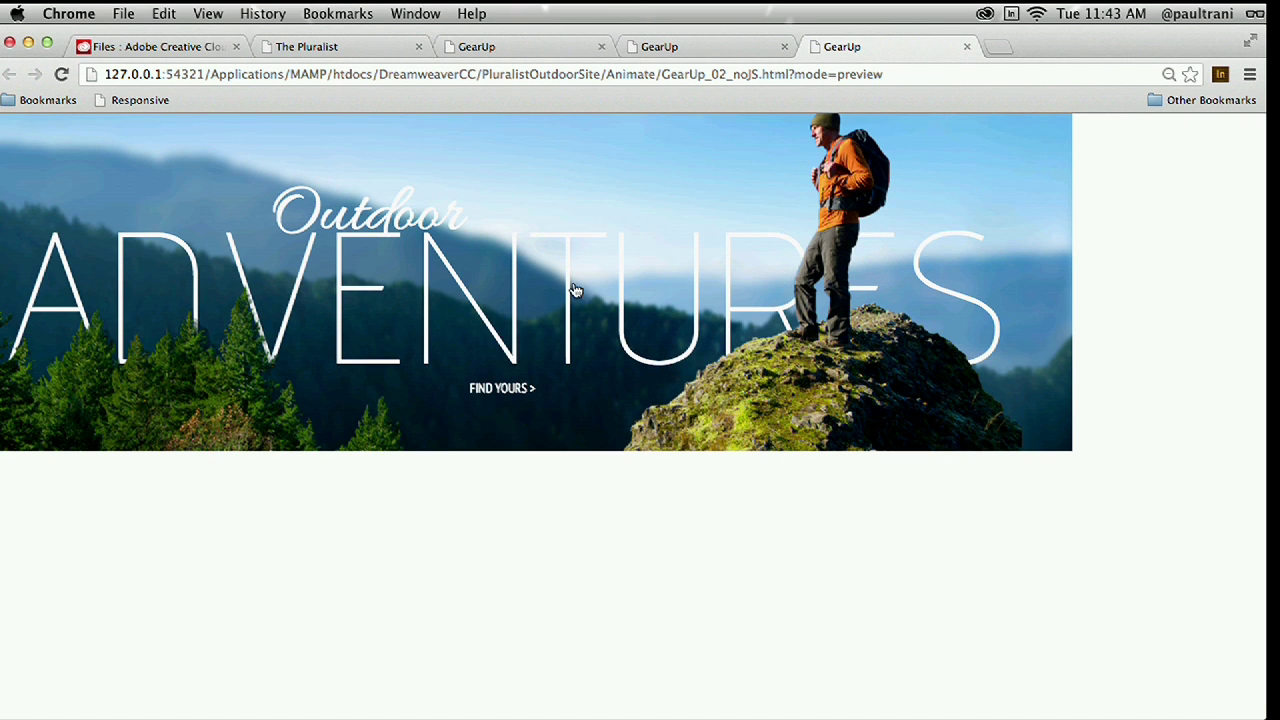
pyautogui.click(490, 389)
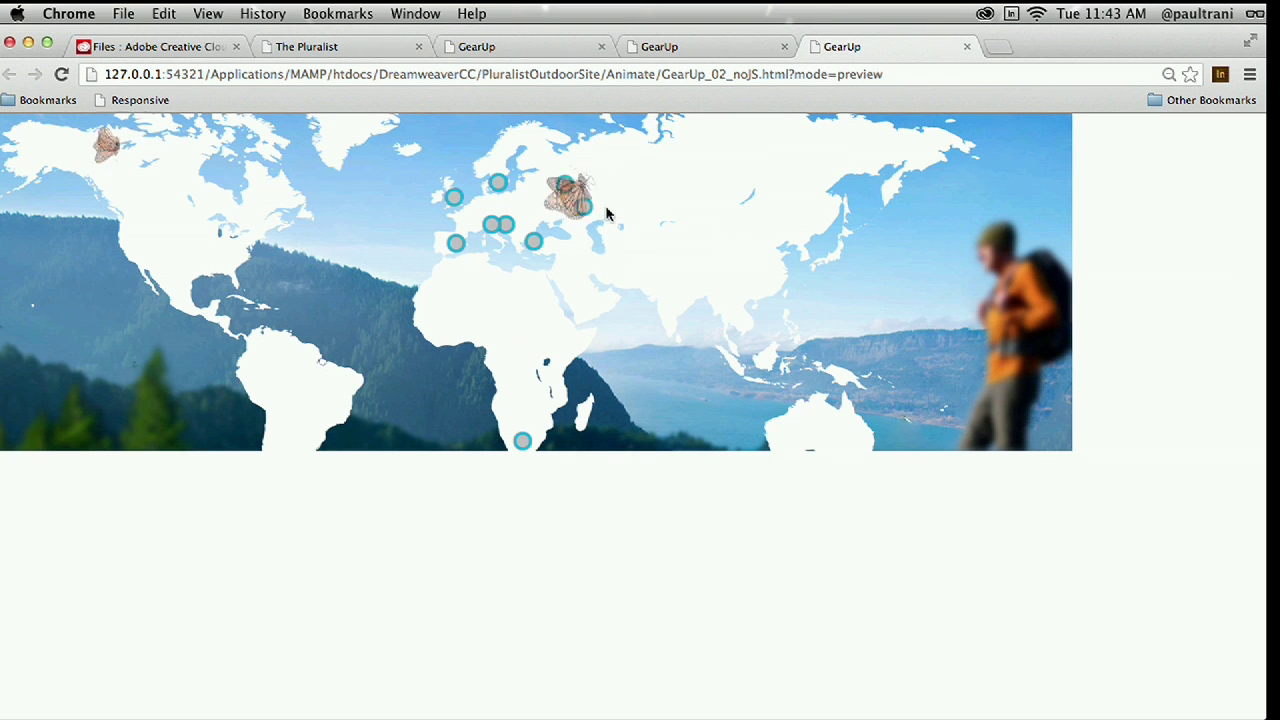
pyautogui.click(455, 201)
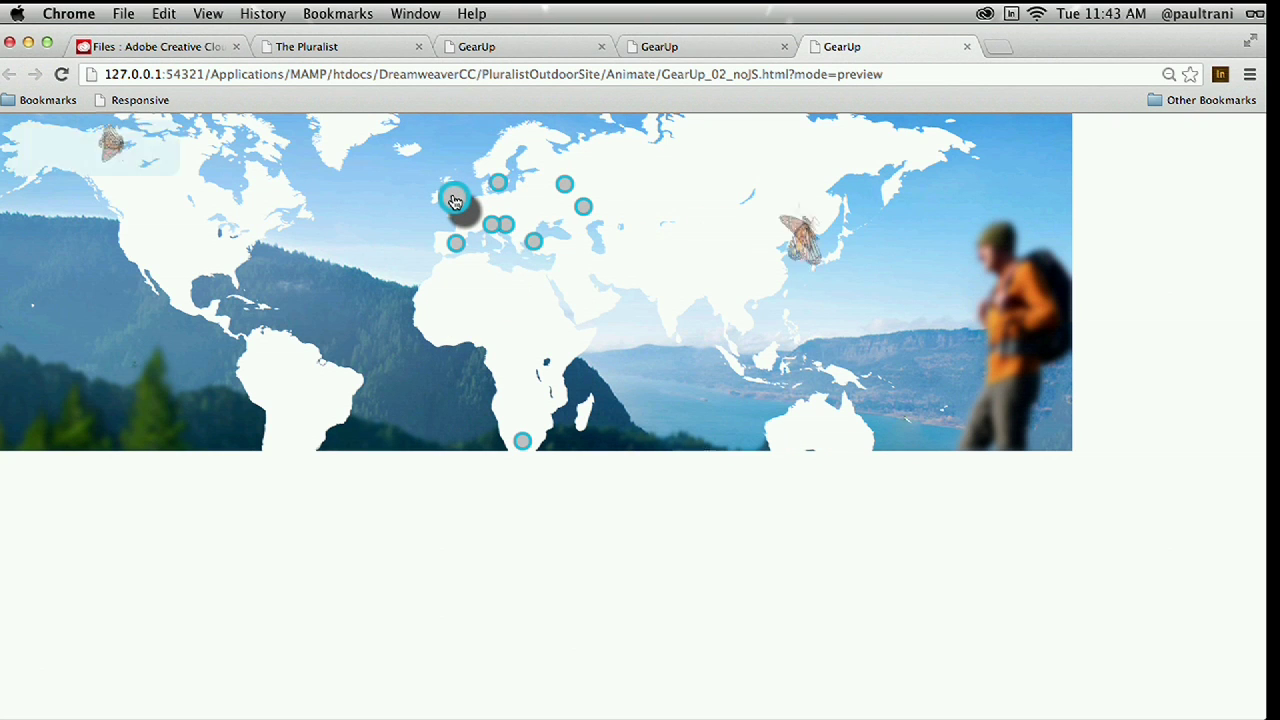